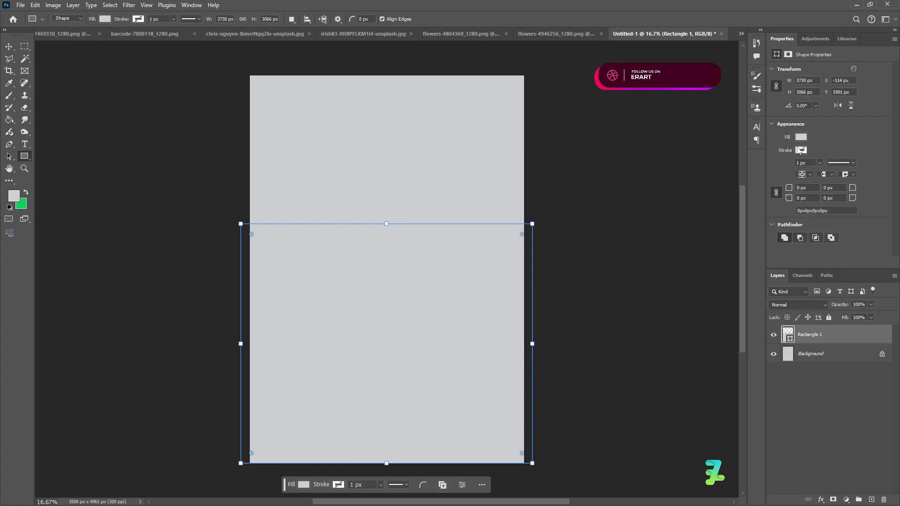
Step: Change the fill of the lower rectangle to a muted dark blue, #2a3d5c
left_click(801, 138)
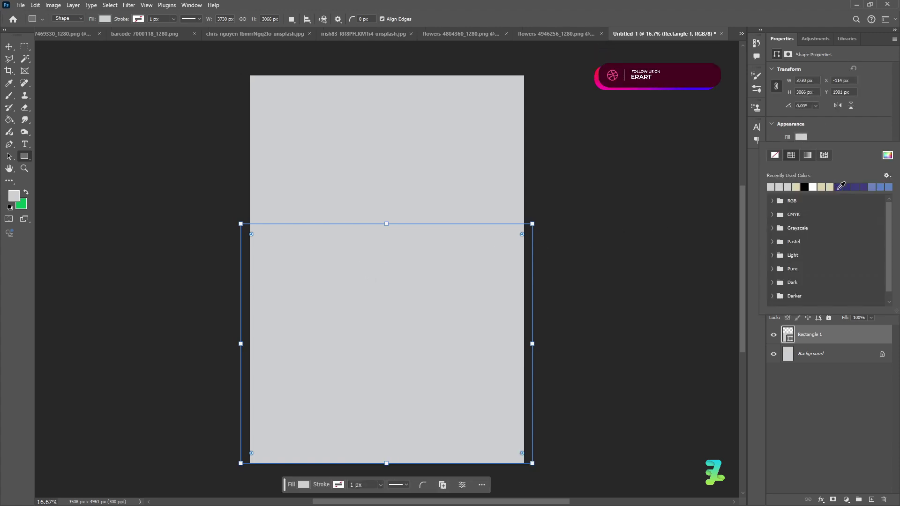
left_click(839, 187)
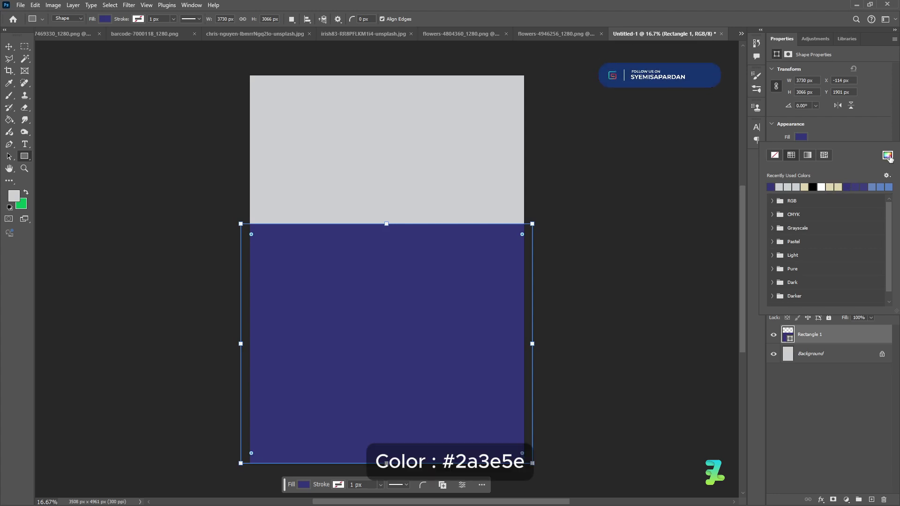
left_click(888, 156)
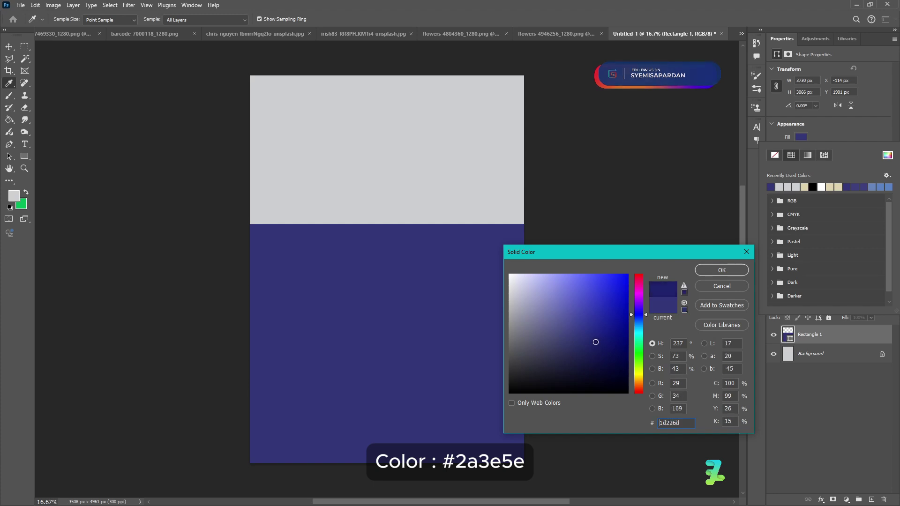
left_click_drag(600, 358, 565, 350)
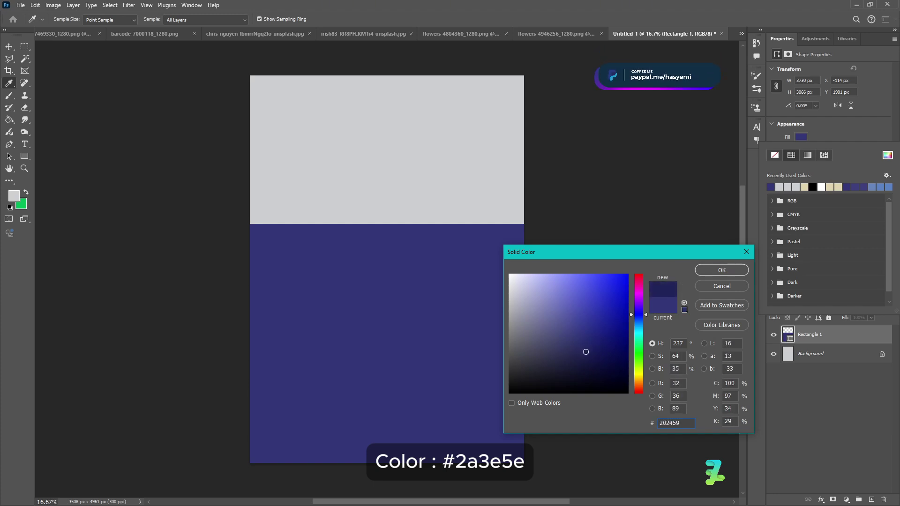
left_click_drag(638, 326, 638, 322)
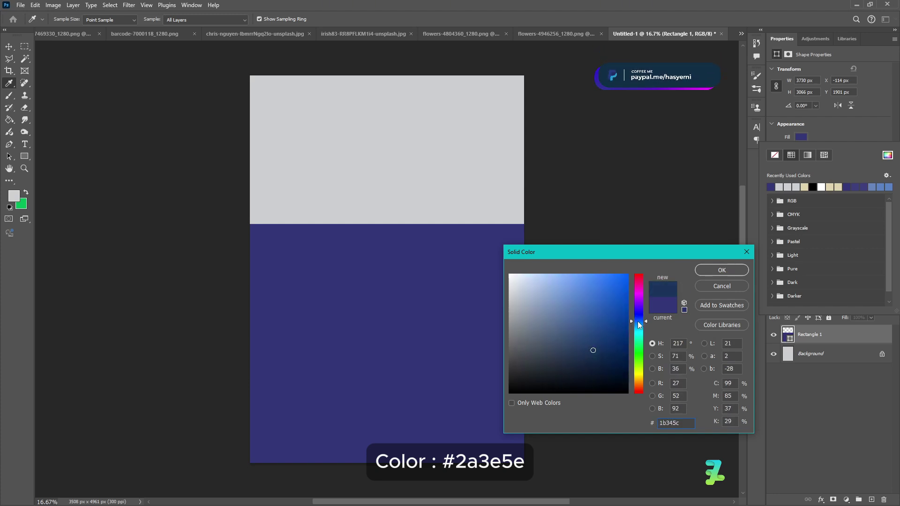
left_click_drag(586, 357, 575, 349)
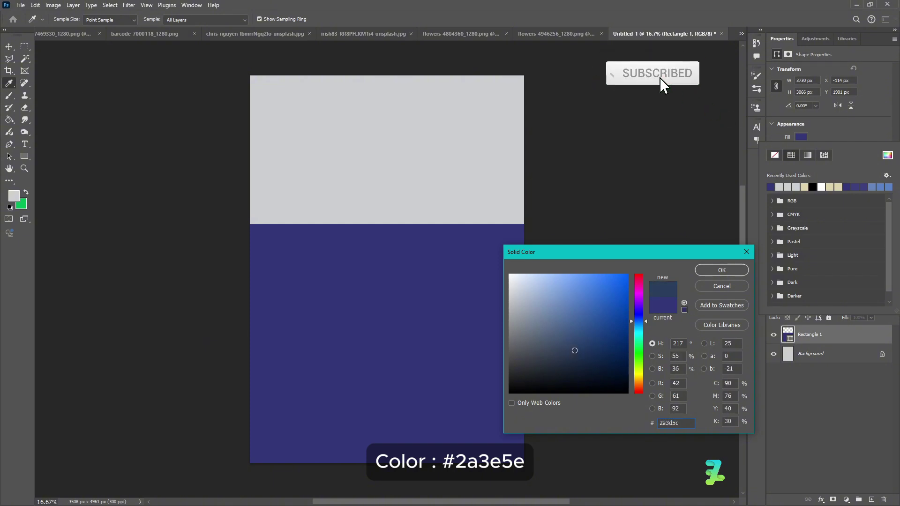
left_click(719, 272)
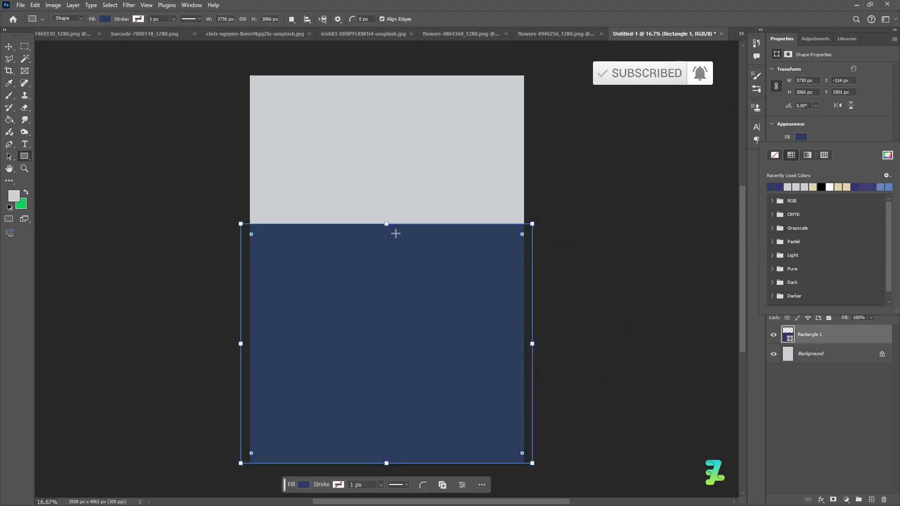
Step: Reduce the blue rectangle's height to about 2634 px from its upper edge and align its sides with the canvas edges
left_click_drag(386, 223, 386, 257)
left_click(11, 47)
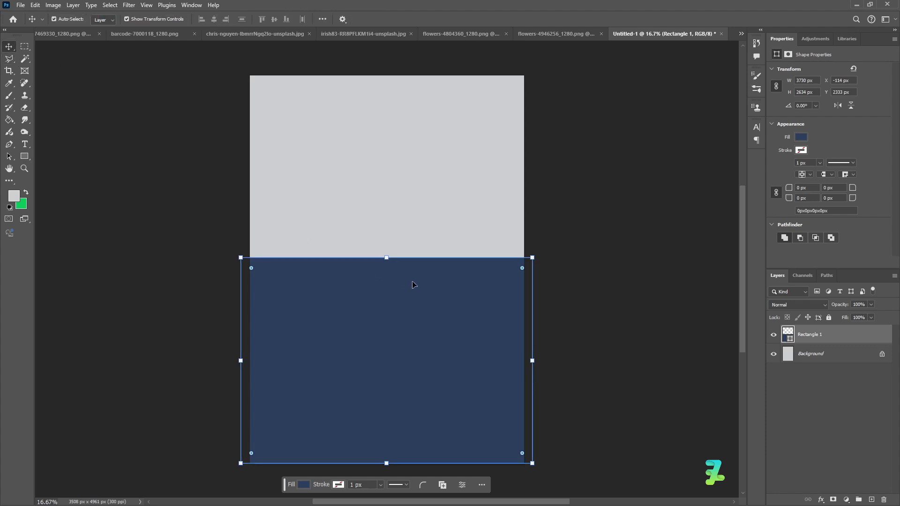
left_click_drag(532, 361, 524, 360)
left_click_drag(240, 360, 250, 360)
left_click_drag(394, 458, 389, 462)
left_click(13, 47)
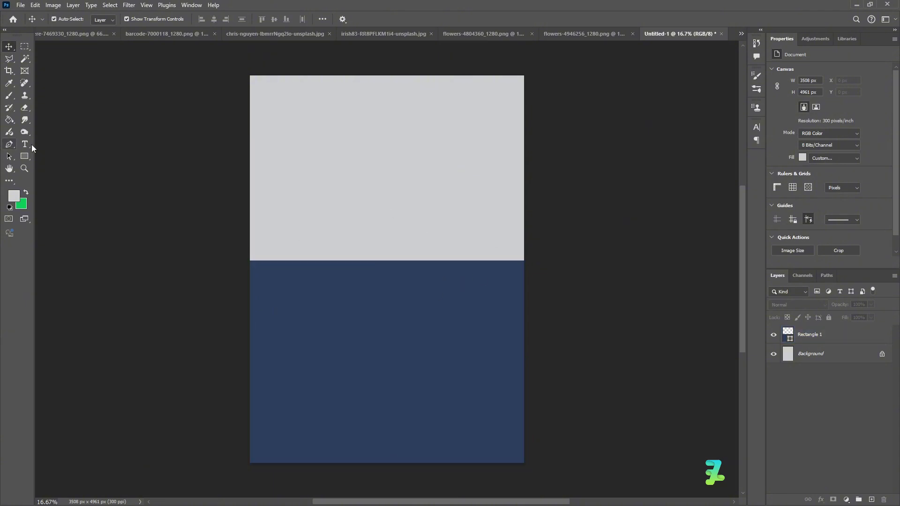
Step: Draw a rectangle about 3282 × 3085 px on a new layer, centered across the canvas and overlapping the gray and blue areas
left_click(25, 157)
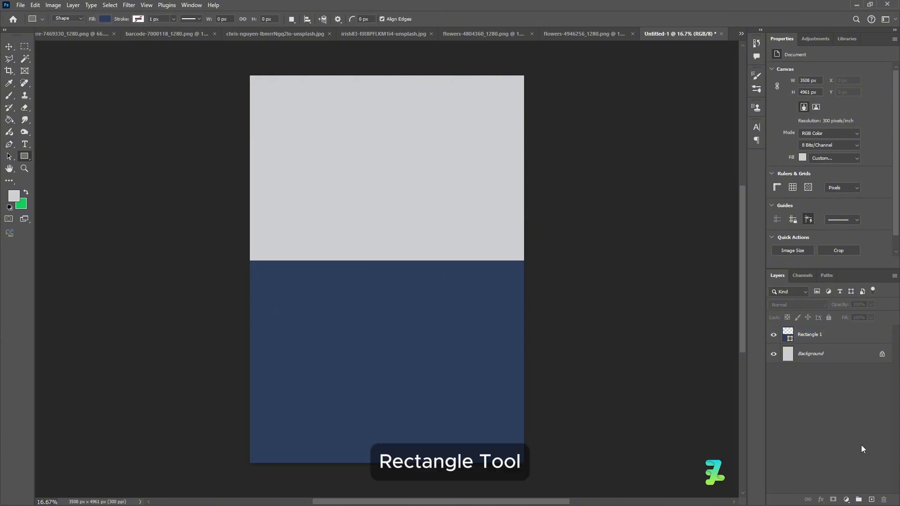
left_click(873, 500)
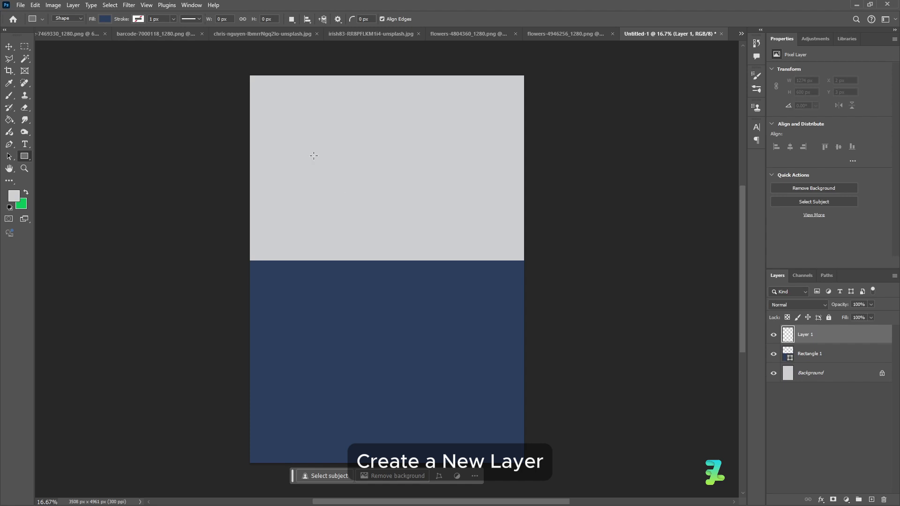
left_click_drag(258, 141, 514, 383)
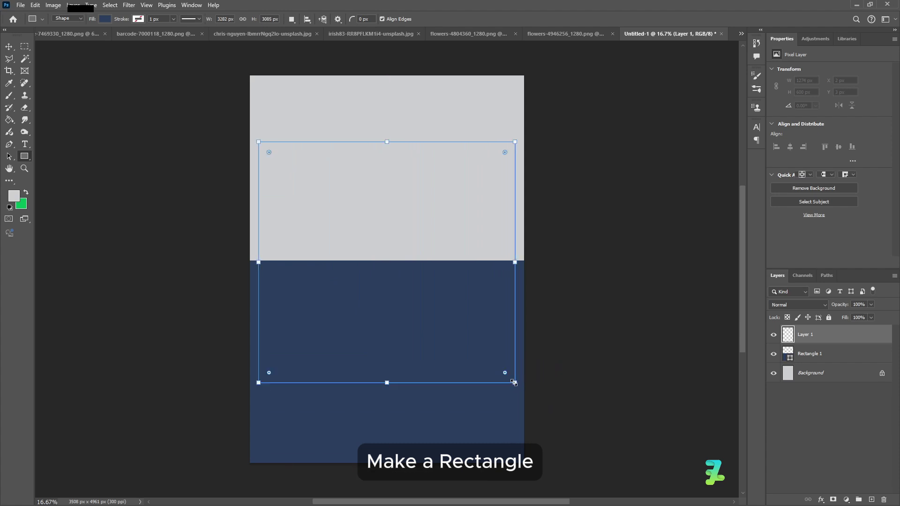
left_click(9, 47)
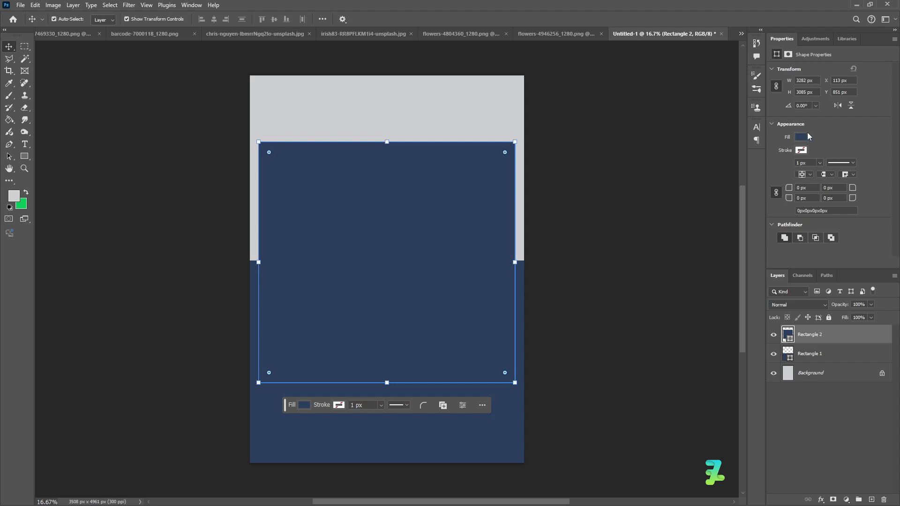
Step: Fill the new rectangle with a recently used beige and move it down to about Y 1780 px, near the canvas bottom
left_click(803, 137)
left_click(817, 187)
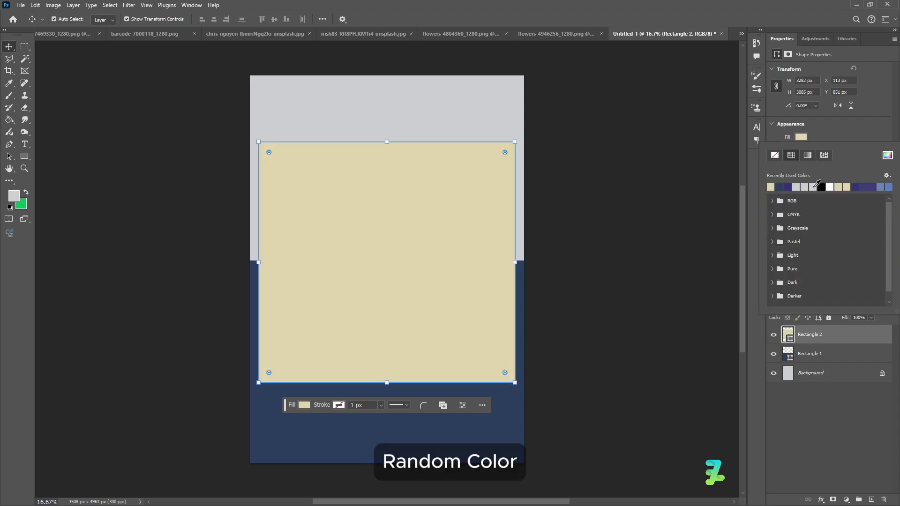
left_click(2, 48)
left_click(131, 127)
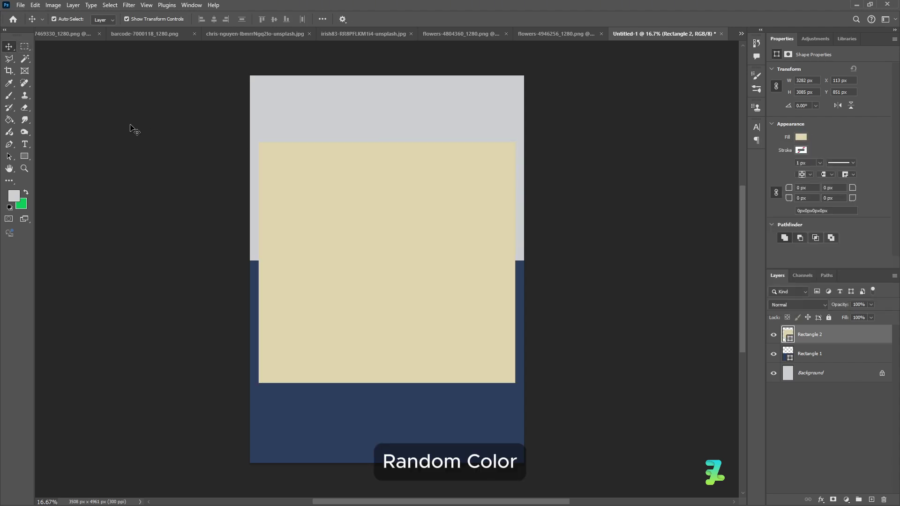
left_click_drag(390, 201, 390, 273)
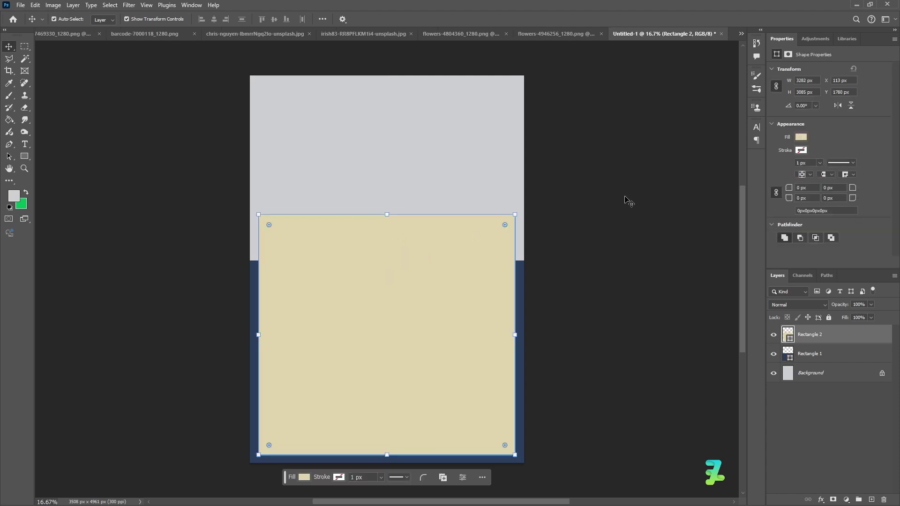
Step: Set the font of the FREEDOM text above the beige rectangle to Helvetica Neue Bold
left_click(375, 205)
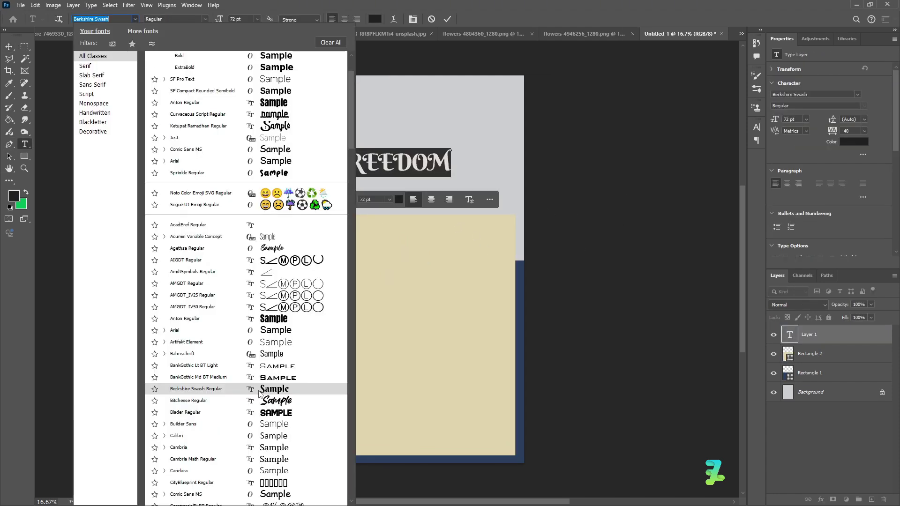
scroll(259, 394, "down", 6)
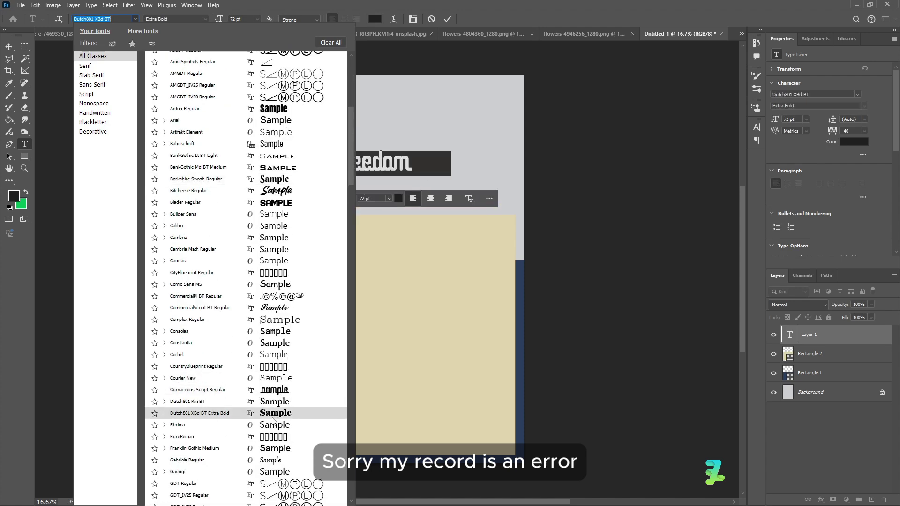
scroll(271, 413, "down", 3)
scroll(271, 417, "down", 4)
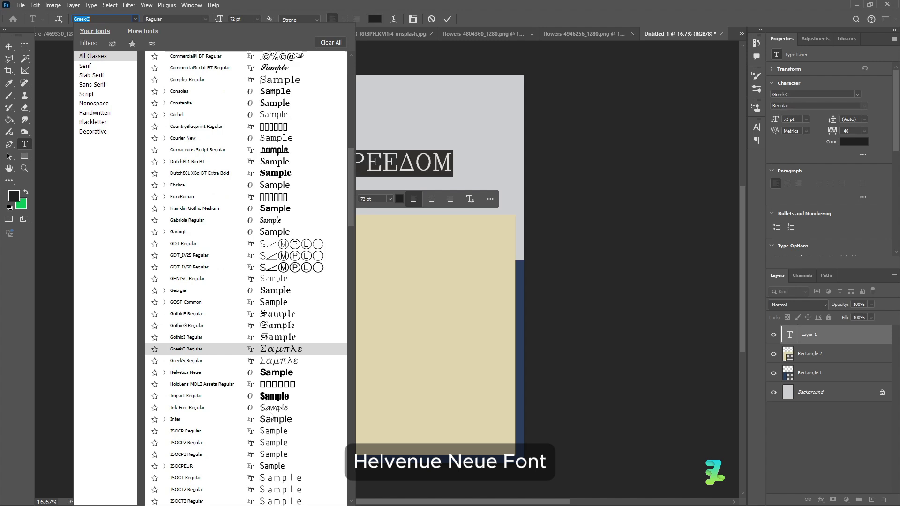
left_click(263, 373)
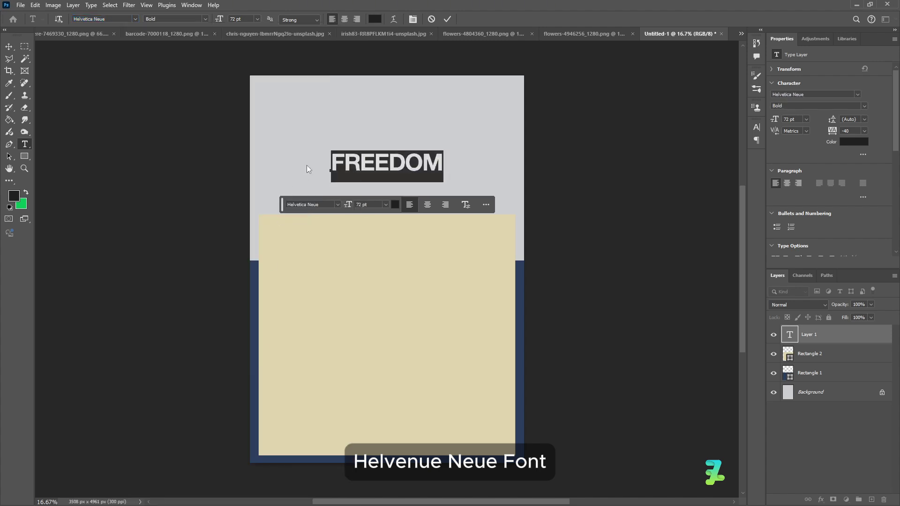
Step: Replace the headline text with "freedom" in lowercase
left_click(349, 158)
key("ctrl+a")
key("Caps_Lock")
type("f")
key("Caps_Lock")
type("RE")
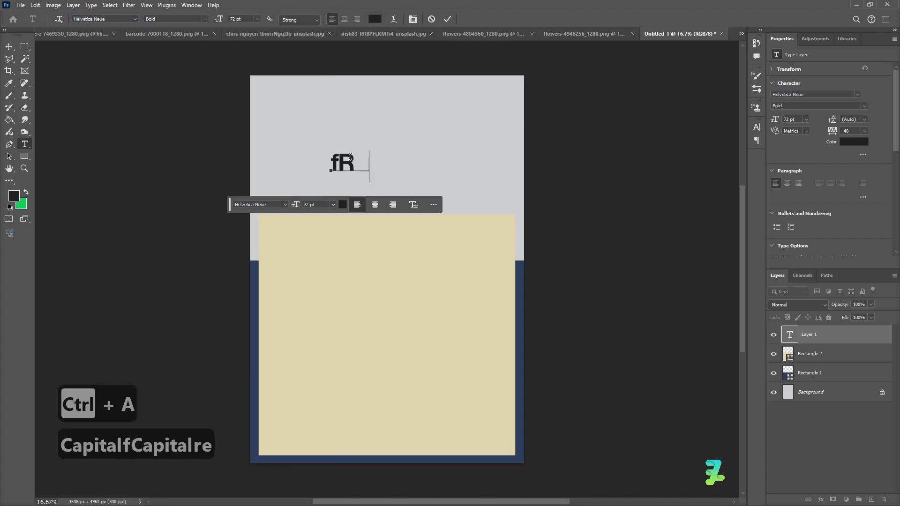
key("ctrl+a")
key("Caps_Lock")
type("f")
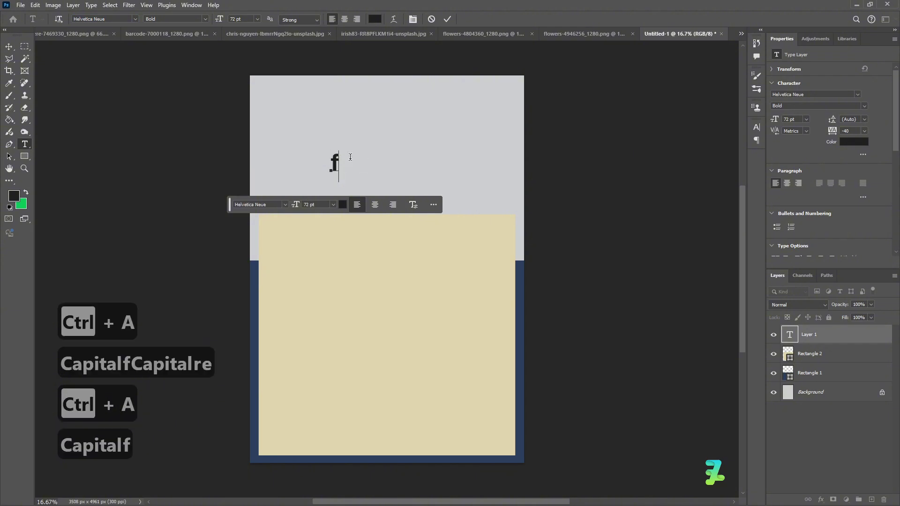
type("reedrom")
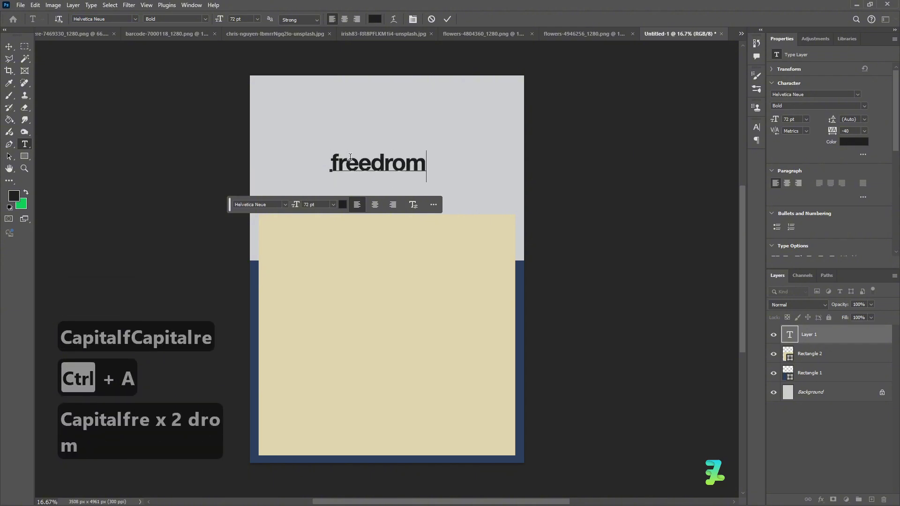
key("BackSpace")
key("BackSpace")
key("BackSpace")
type("om")
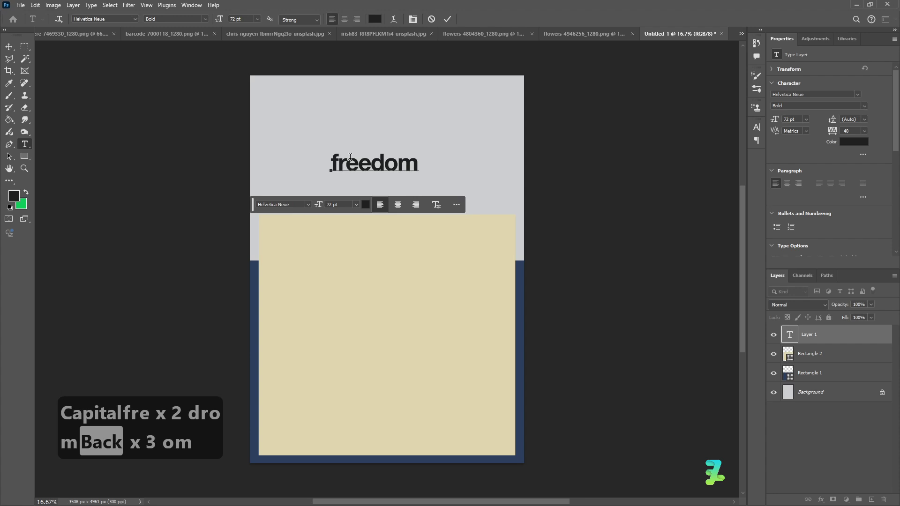
Step: Set the font size of the whole "freedom" headline to 300 pt and commit the text
key("ctrl+a")
left_click(258, 19)
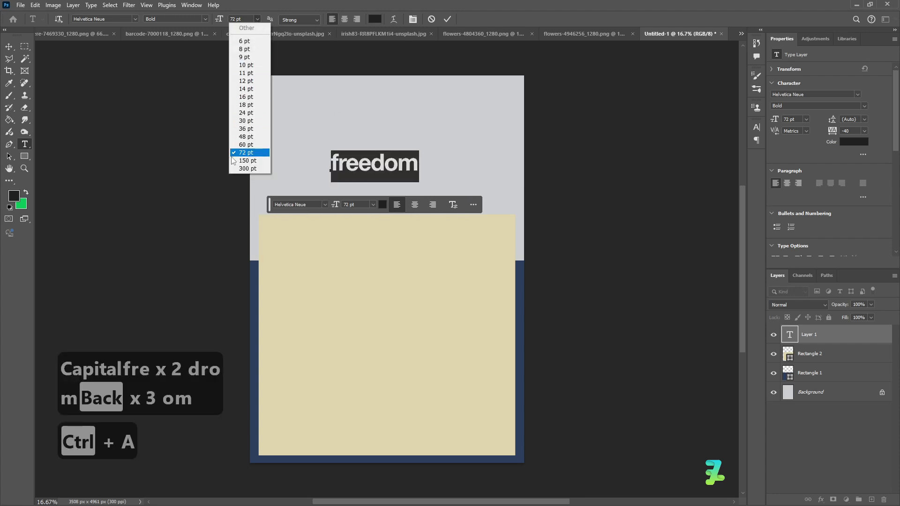
left_click(247, 169)
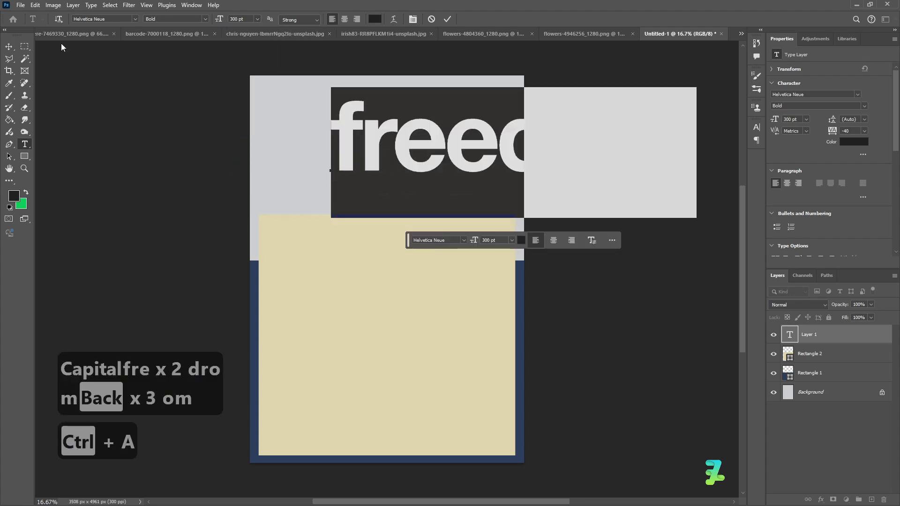
left_click(9, 47)
Step: Move the "freedom" text to the beige rectangle's left edge and scale it to about 71% to span the rectangle's width
left_click_drag(390, 149, 325, 191)
left_click_drag(617, 145, 580, 157)
key("ctrl+z")
left_click_drag(624, 135, 523, 174)
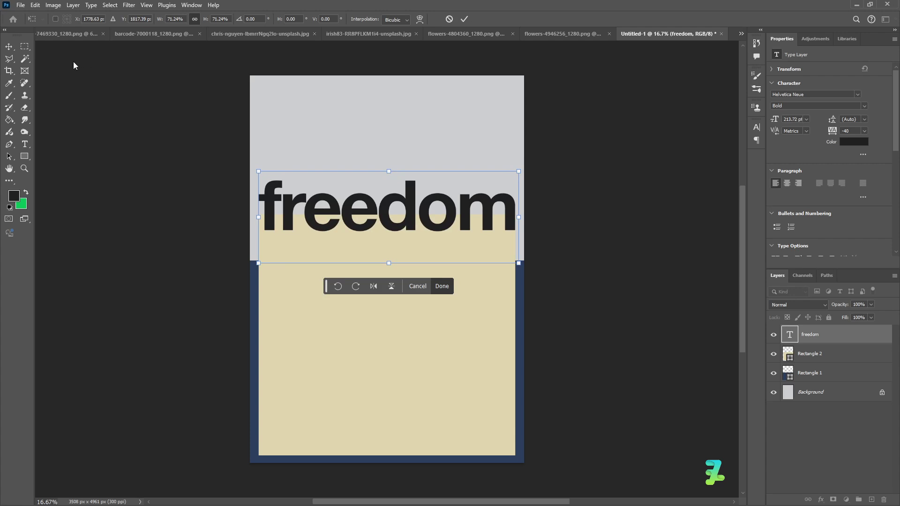
left_click(13, 47)
left_click(645, 187)
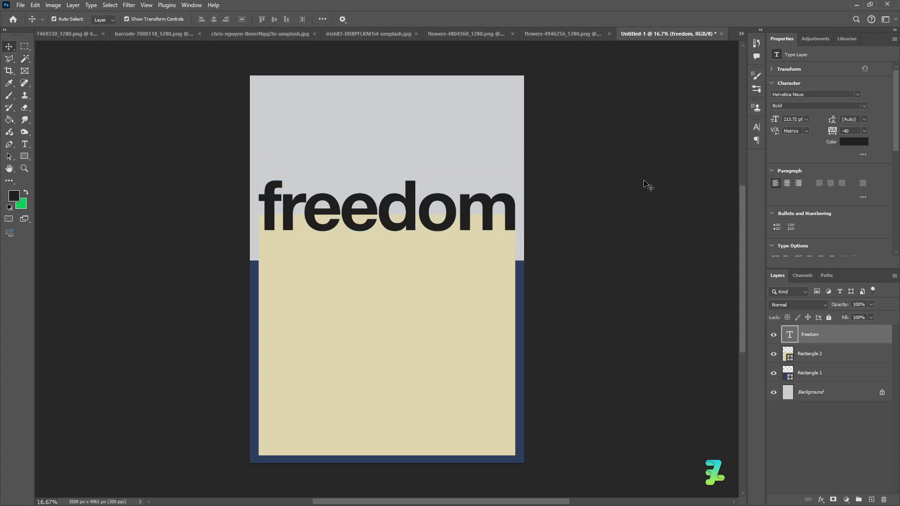
Step: Nudge the "freedom" text up until its baseline rests on the upper edge of the beige rectangle
left_click(436, 217)
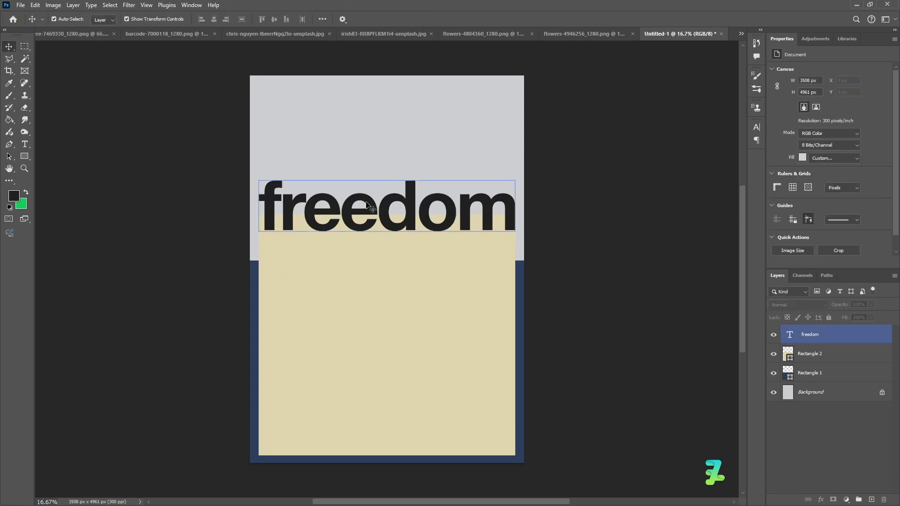
left_click_drag(366, 202, 367, 182)
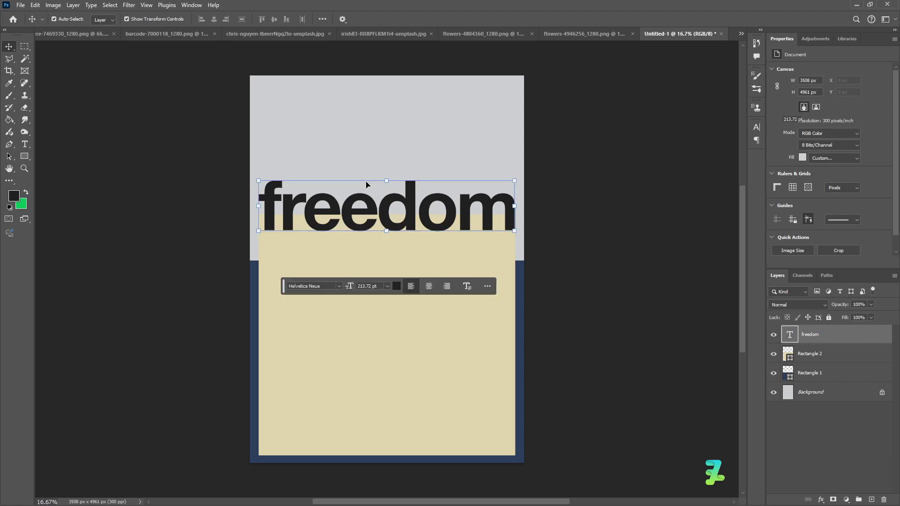
key("Up")
key("Up")
key("Up")
key("Up")
key("Up")
key("Up")
key("Up")
key("Up")
key("Up")
key("Up")
key("Up")
key("Up")
key("Up")
key("Up")
key("Up")
key("Up")
key("Up")
key("Up")
key("Up")
key("Up")
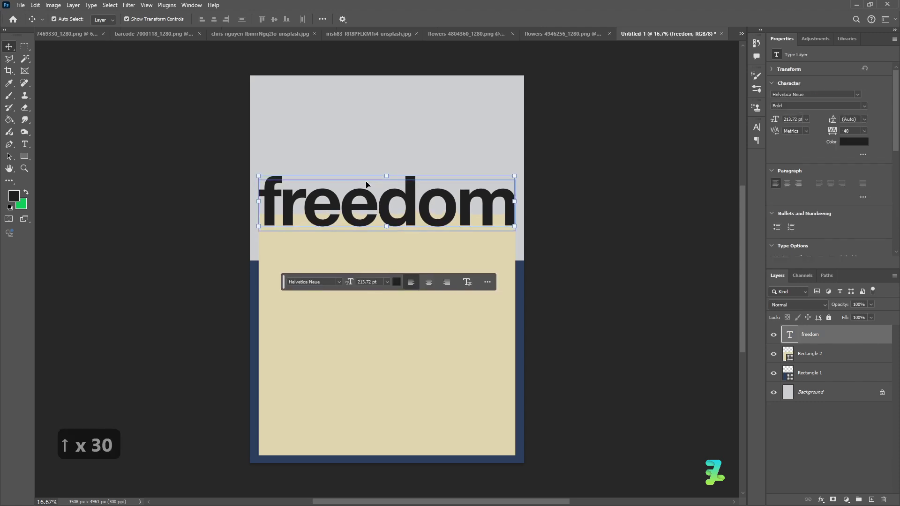
key("Up")
key("Up")
key("Up")
key("Up")
key("Up")
key("Up")
key("Up")
key("Up")
key("Up")
key("Up")
key("Up")
key("Up")
key("Up")
key("Up")
key("Up")
key("Up")
key("Up")
key("Up")
key("Up")
key("Up")
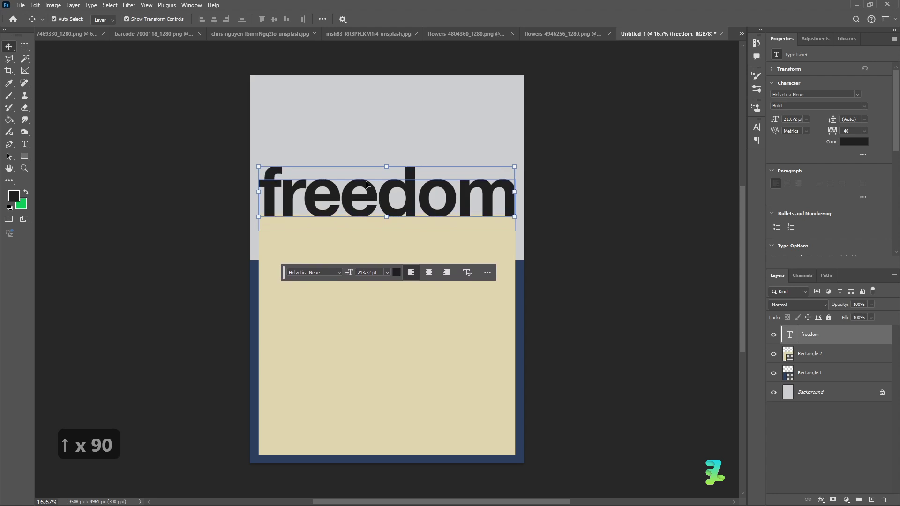
key("Up")
key("Up")
key("Up")
left_click(622, 200)
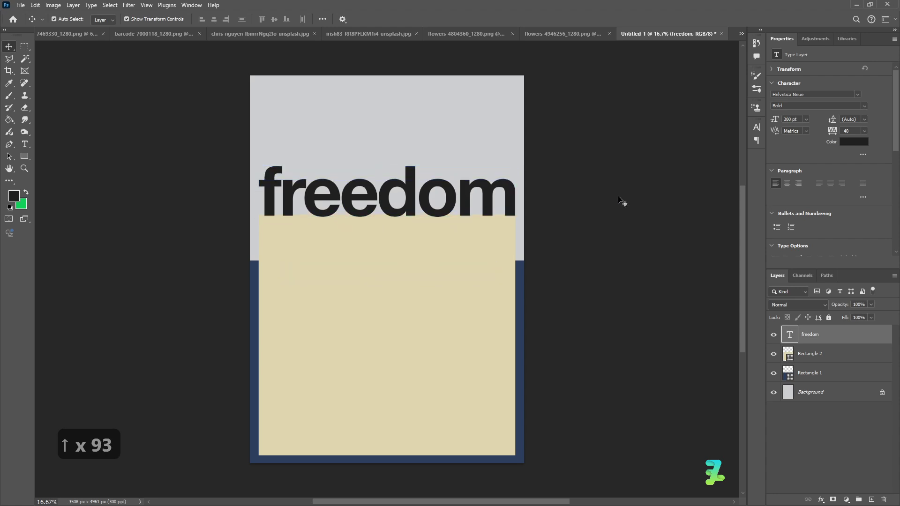
Step: Group the "freedom" text and Rectangle 2 layers and convert the group to a smart object
left_click(843, 356)
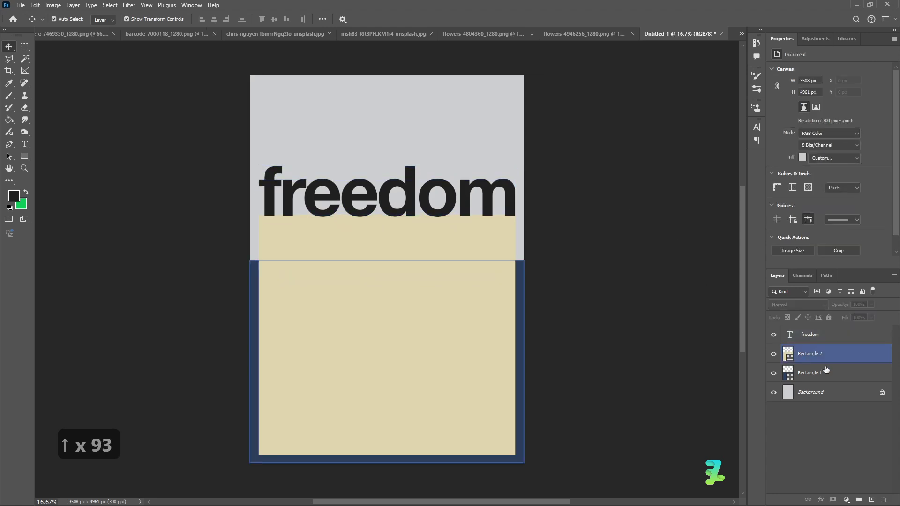
left_click(844, 339, "shift")
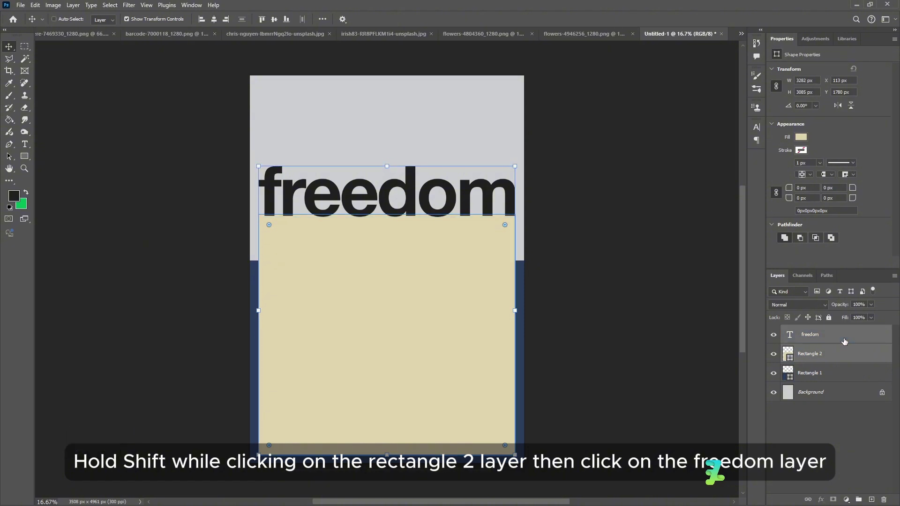
key("ctrl+g")
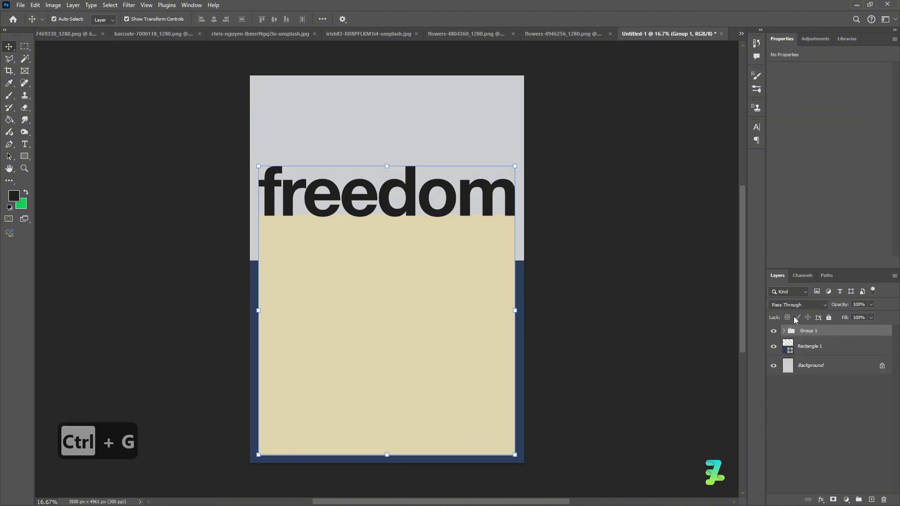
right_click(834, 331)
left_click(791, 284)
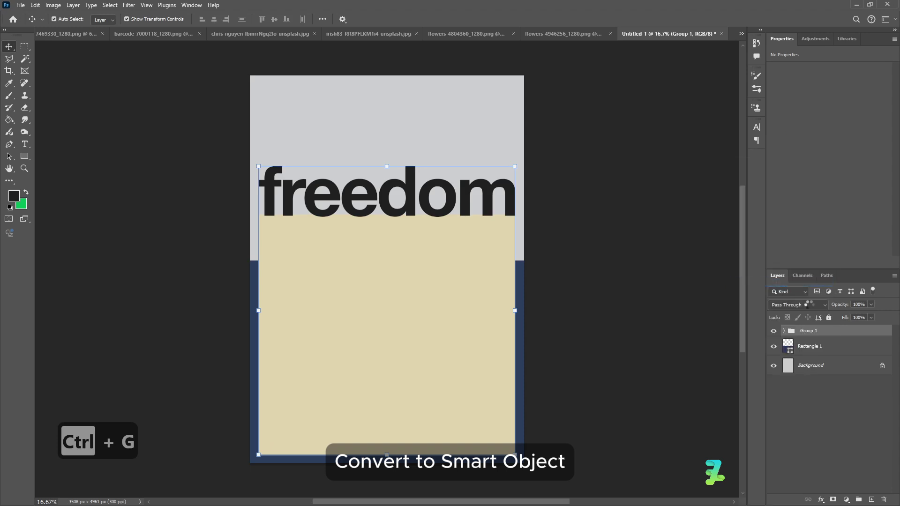
left_click(825, 337)
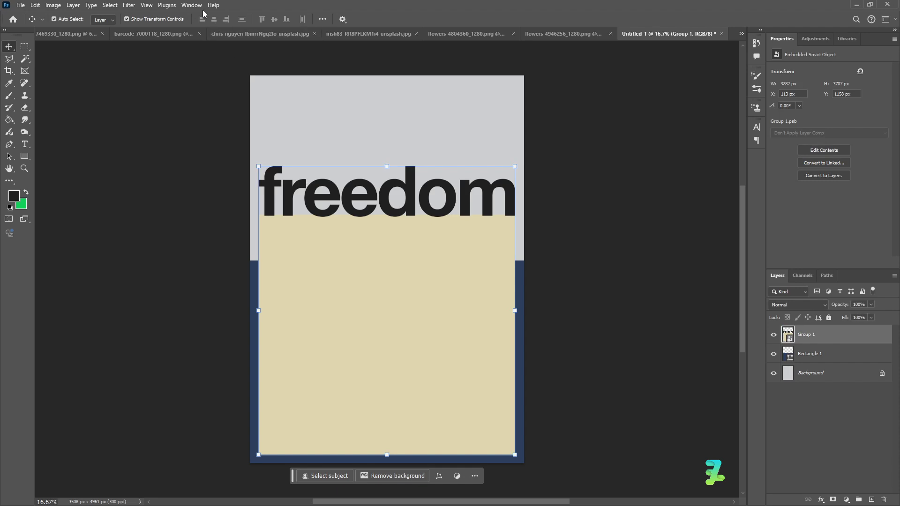
Step: Copy the cloudy sky photo from its own window into the poster document, then close the source photo
left_click(146, 5)
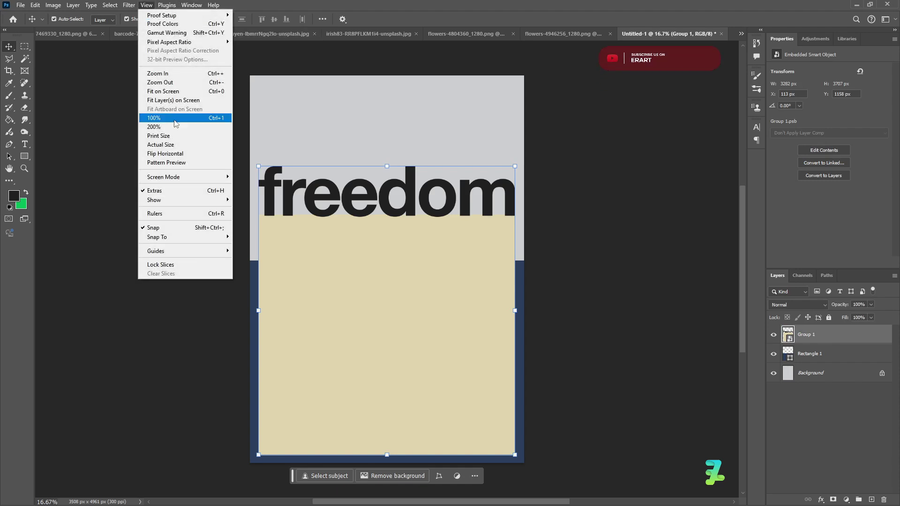
left_click(192, 5)
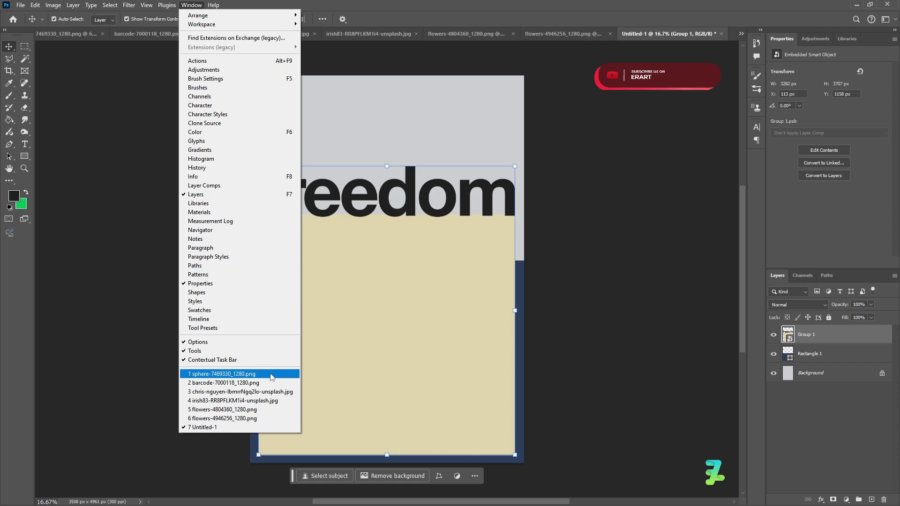
left_click(268, 394)
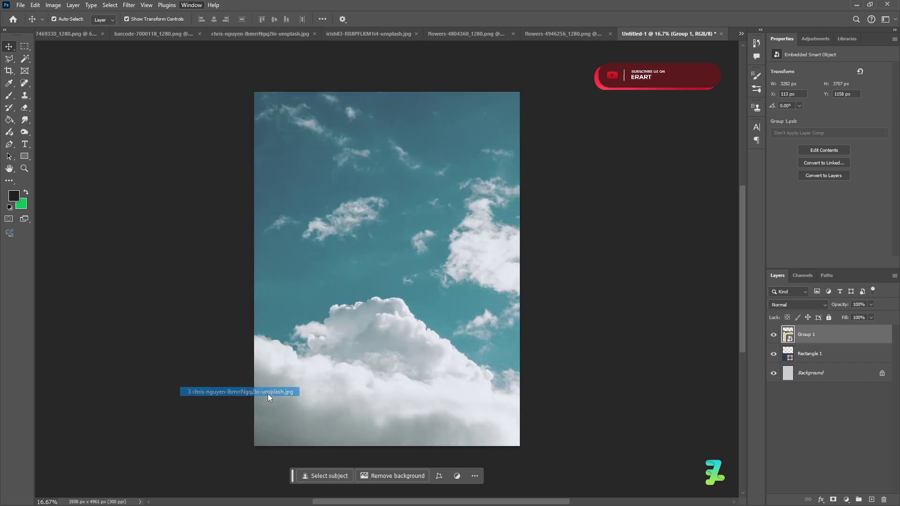
right_click(252, 35)
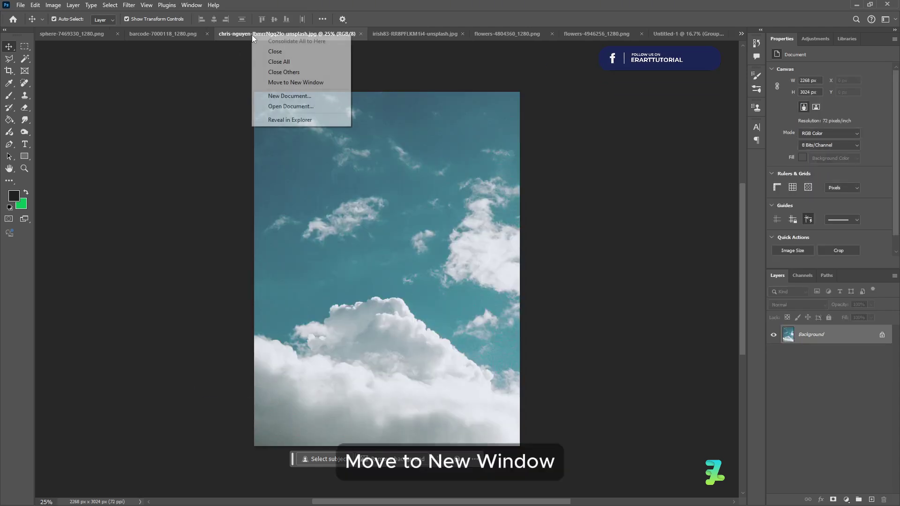
left_click(277, 82)
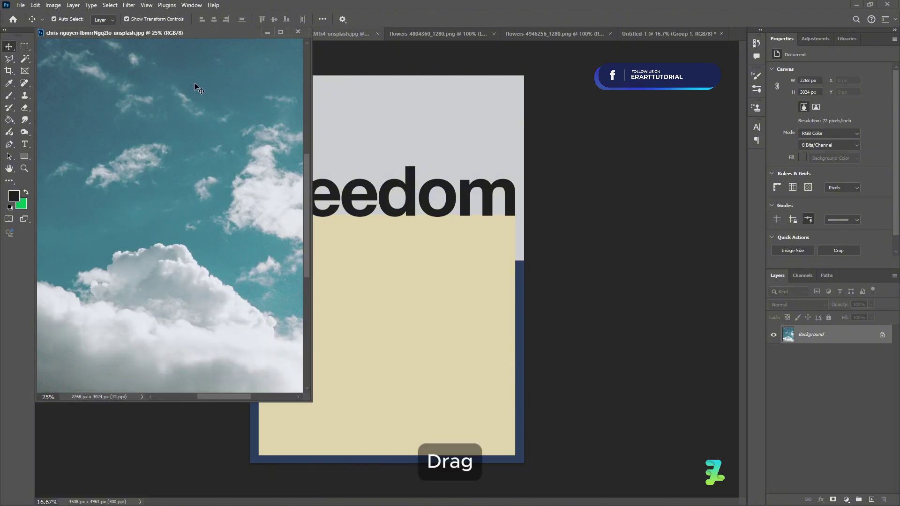
left_click_drag(194, 82, 376, 199)
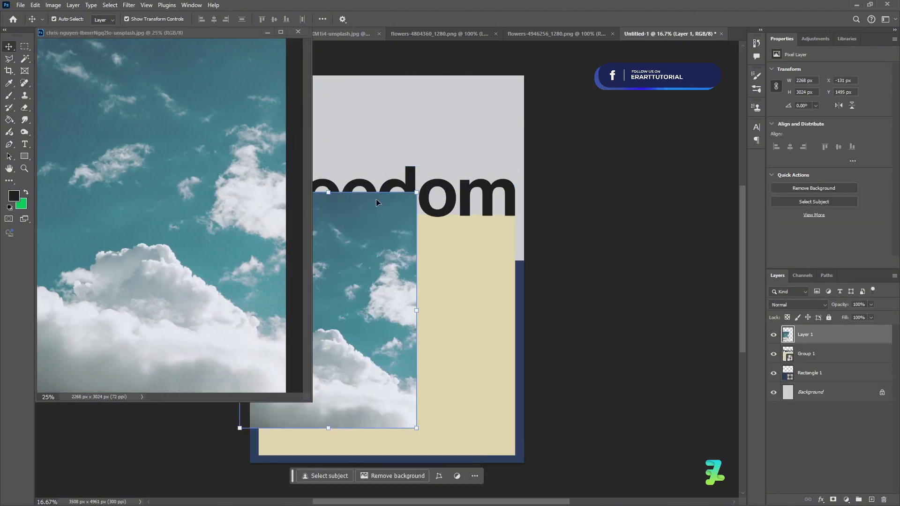
left_click(298, 32)
Step: Clip the sky photo layer to the Group 1 smart object with a clipping mask
right_click(846, 340)
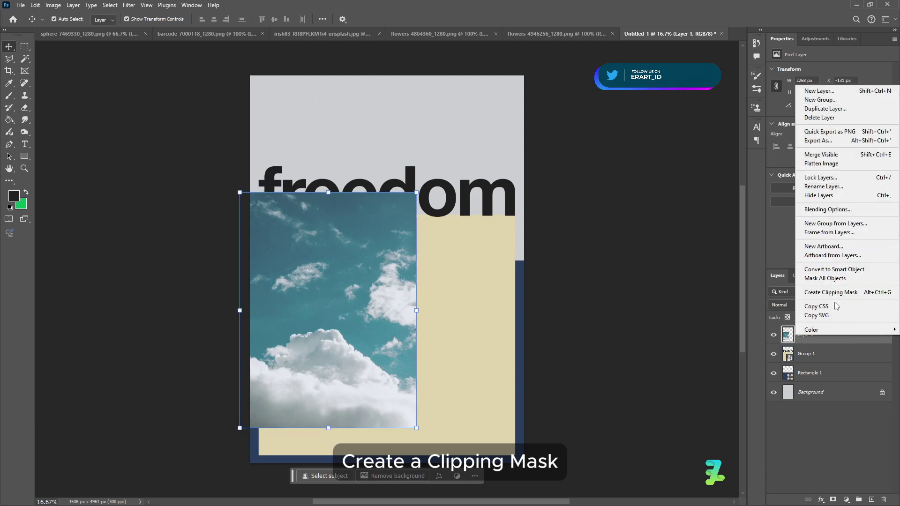
left_click(854, 342)
right_click(854, 342)
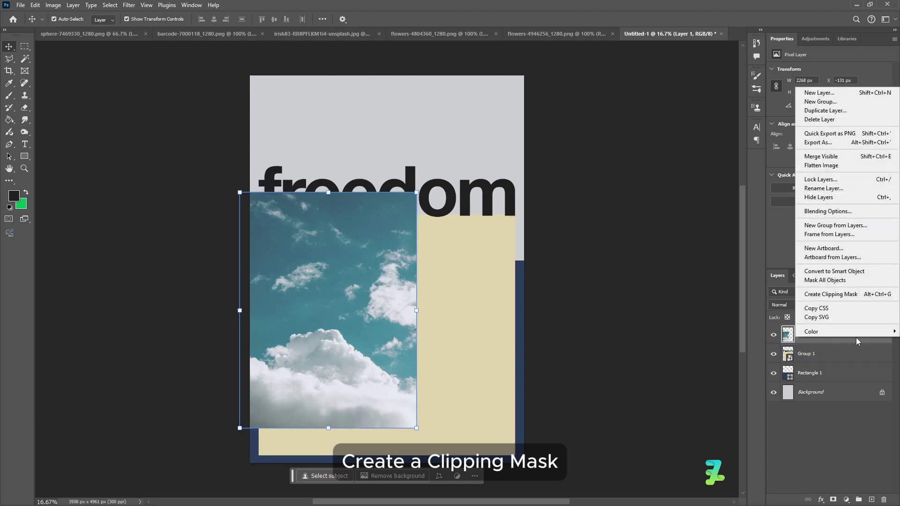
left_click(811, 294)
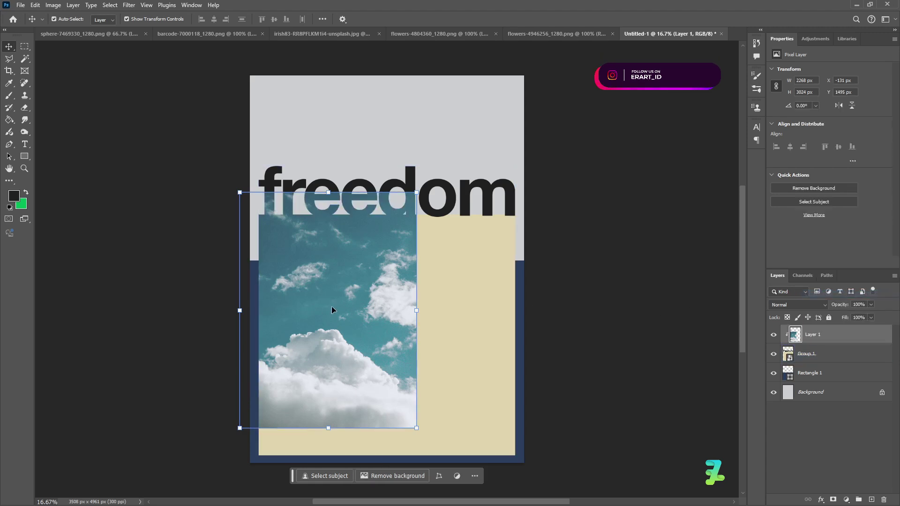
Step: Scale the sky photo to about 145% and position it to cover the whole headline and rectangle
left_click_drag(353, 313, 373, 279)
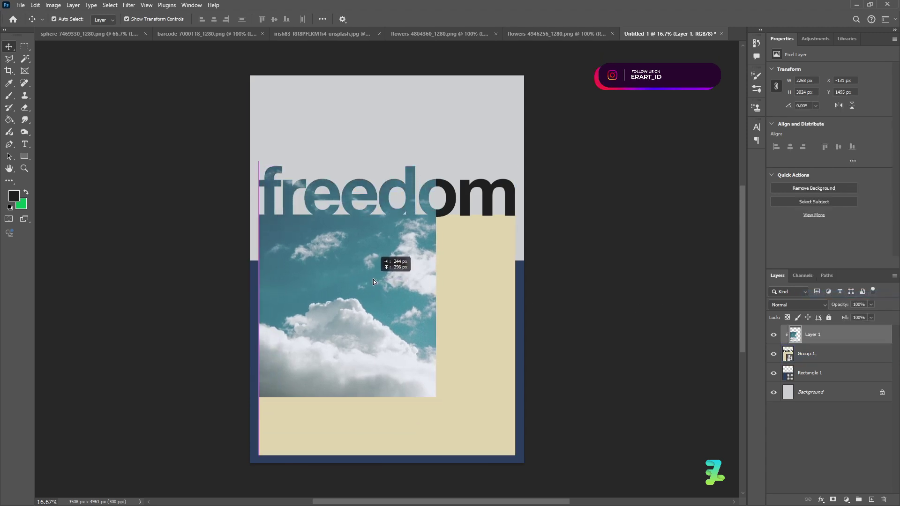
key("ctrl+t")
left_click_drag(439, 401, 538, 504)
left_click_drag(415, 366, 403, 320)
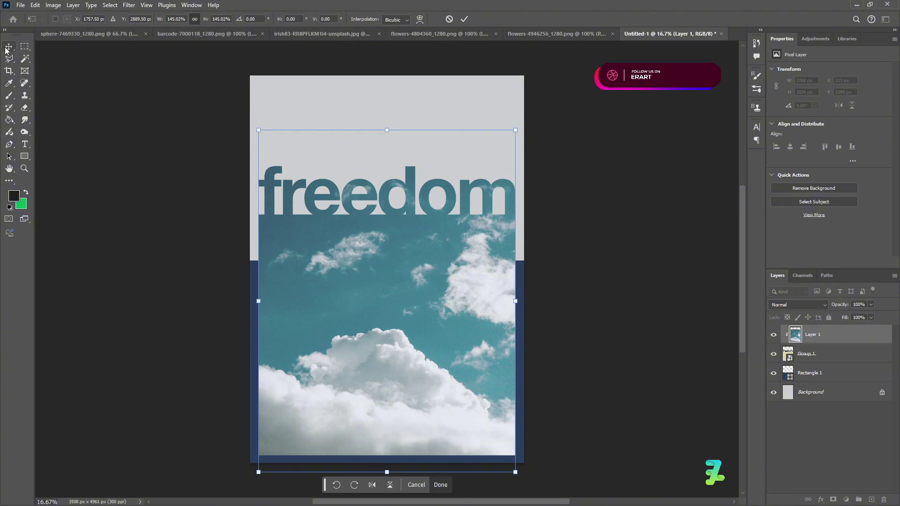
key("Return")
left_click(698, 319)
Step: Change the fill of the dark blue Rectangle 1 to #387383
left_click(780, 374)
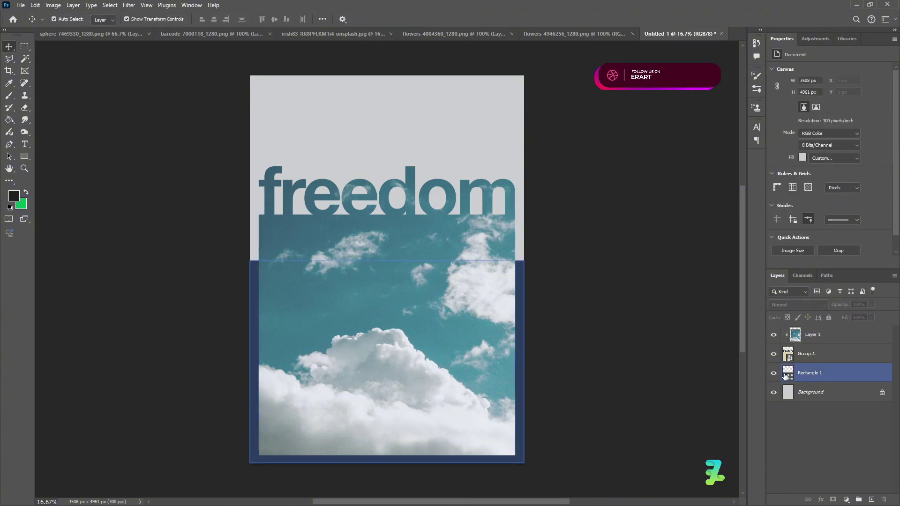
left_click(802, 137)
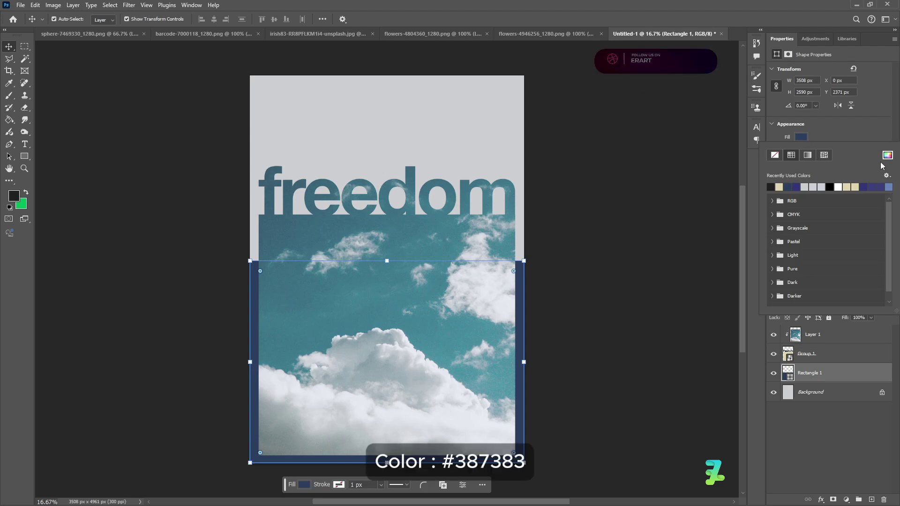
left_click(888, 155)
type("387383")
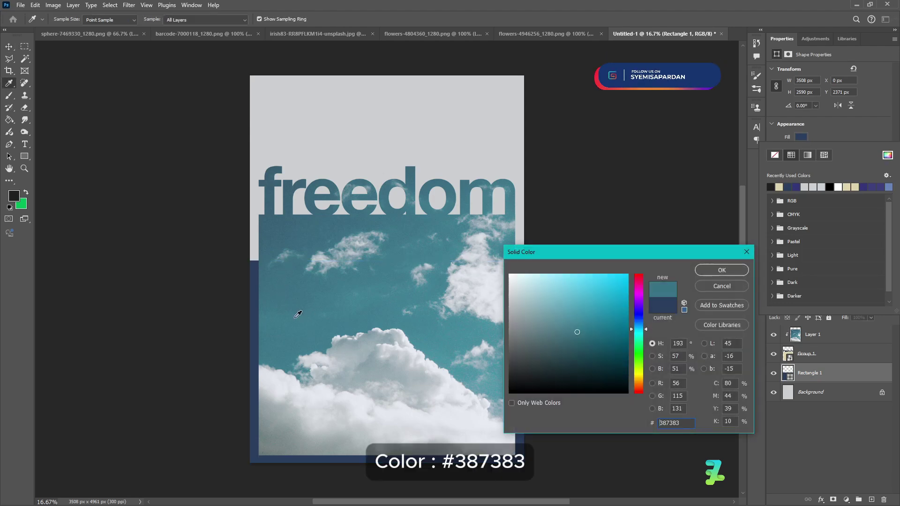
left_click(717, 270)
left_click(674, 252)
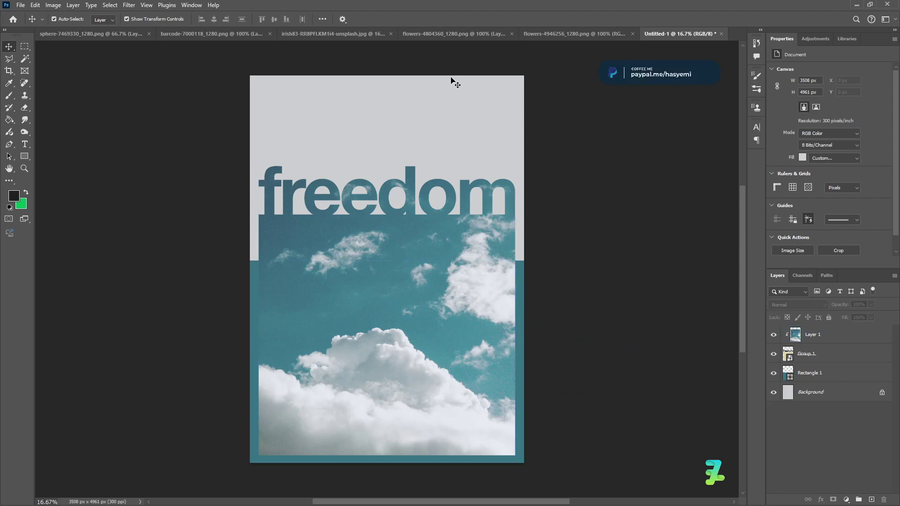
Step: Float the portrait photo in its own window, hide Layer 0 and convert the masked Layer 0 copy to a smart object
left_click(323, 37)
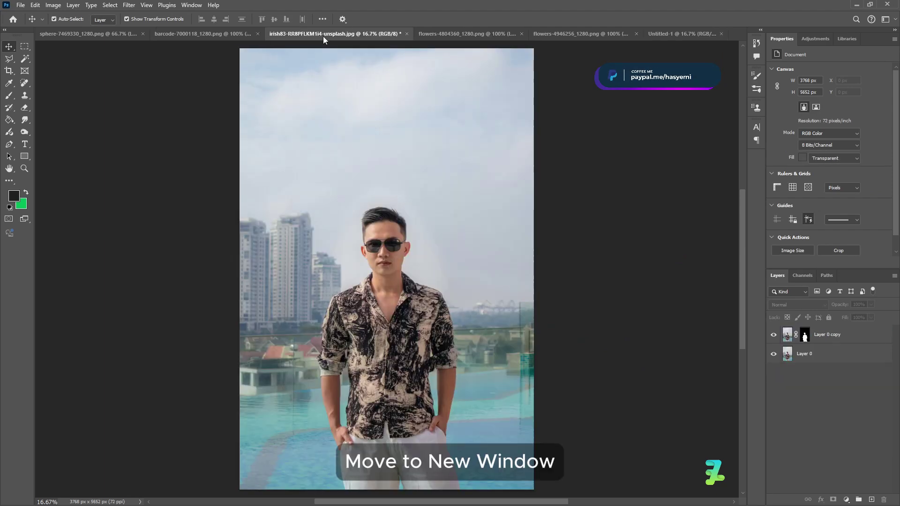
right_click(324, 37)
left_click(367, 83)
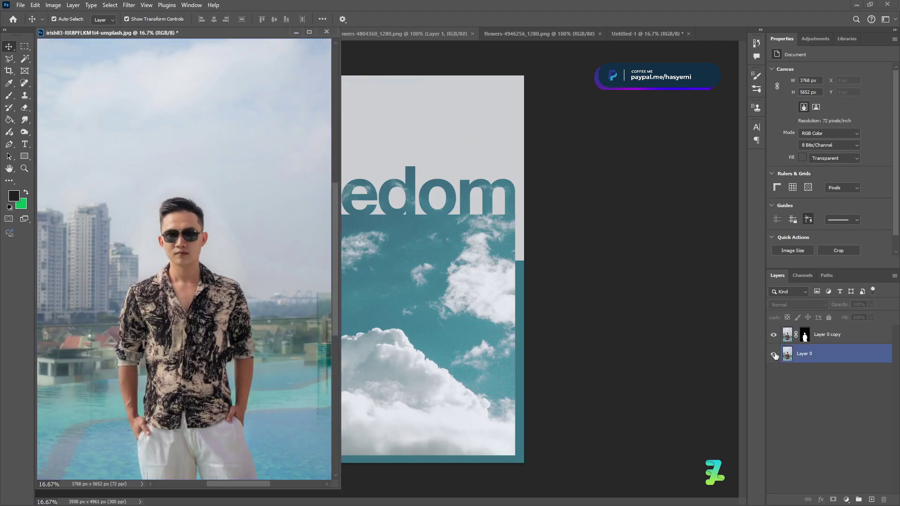
left_click(773, 354)
left_click(858, 336)
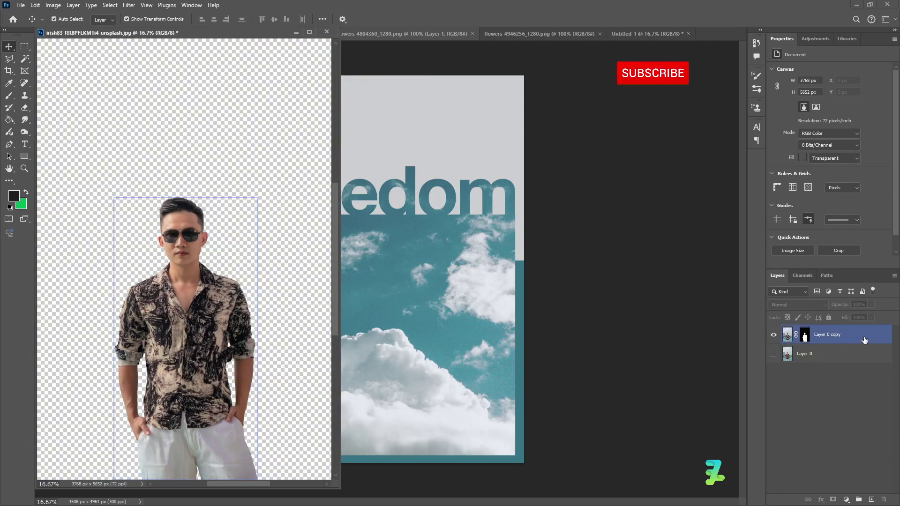
right_click(866, 339)
left_click(835, 262)
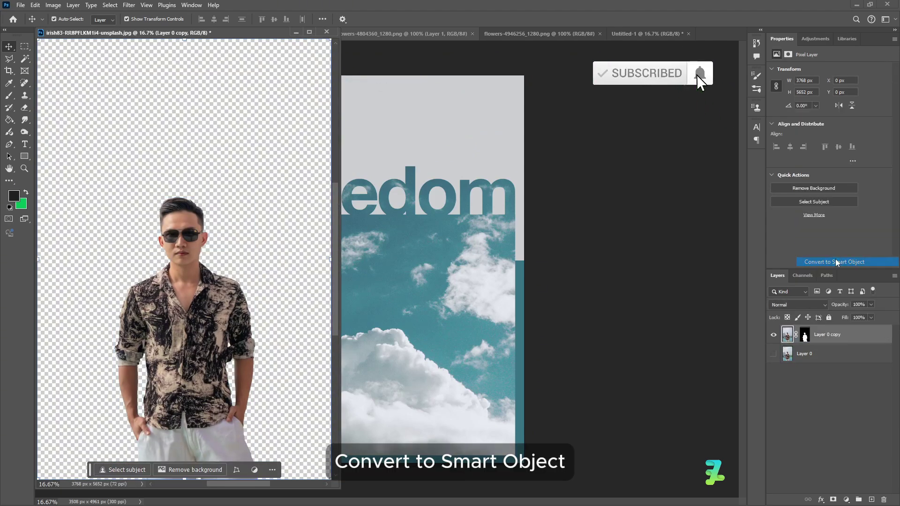
Step: Copy the man's cutout into the poster and place it centrally, overlapping the headline and reaching the poster's lower edge
left_click_drag(816, 335, 414, 284)
left_click_drag(242, 34, 656, 38)
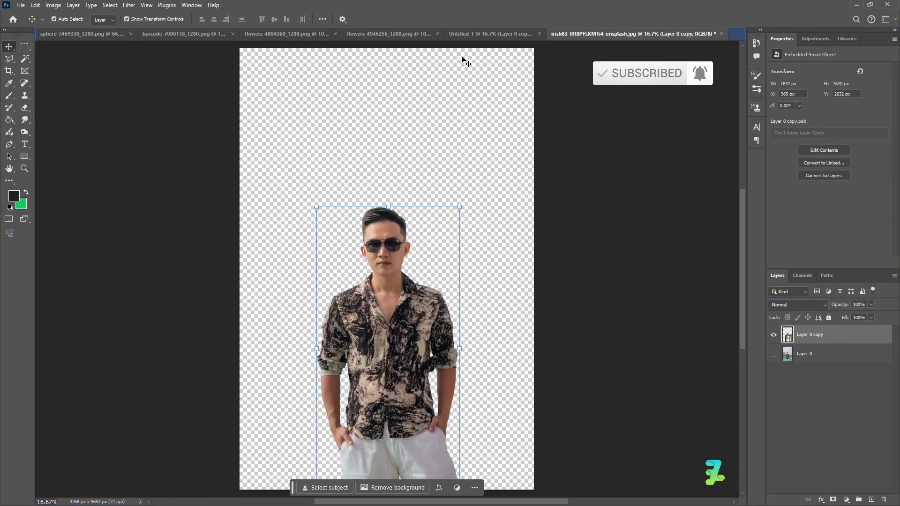
left_click(453, 35)
left_click_drag(412, 284, 410, 336)
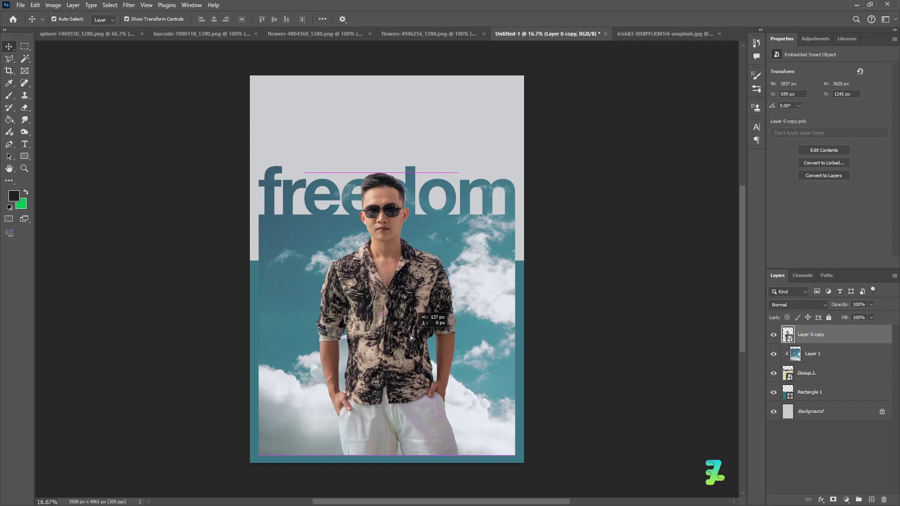
mouse_move(410, 336)
left_mouse_down()
mouse_move(415, 370)
mouse_move(409, 351)
left_mouse_up()
Step: Mask out the part of the man that extends below the sky image over the poster's lower border
left_click(25, 50)
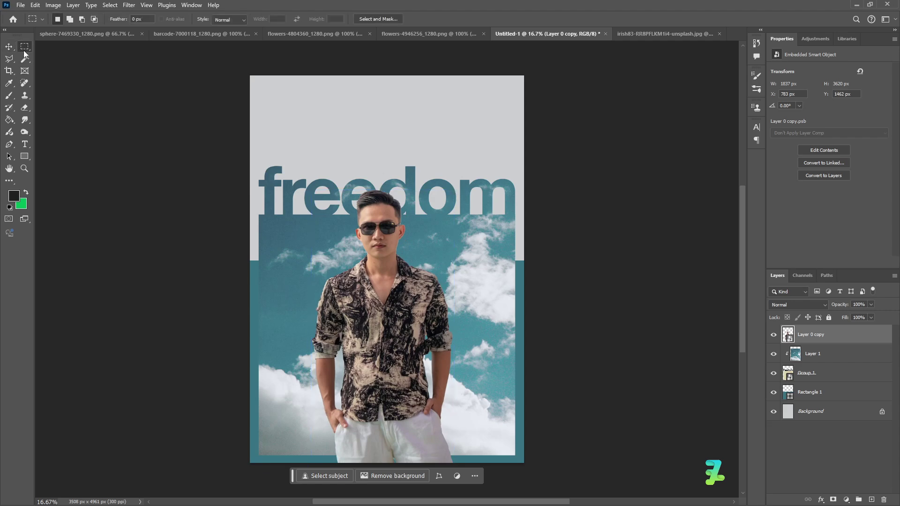
scroll(461, 362, "down", 2)
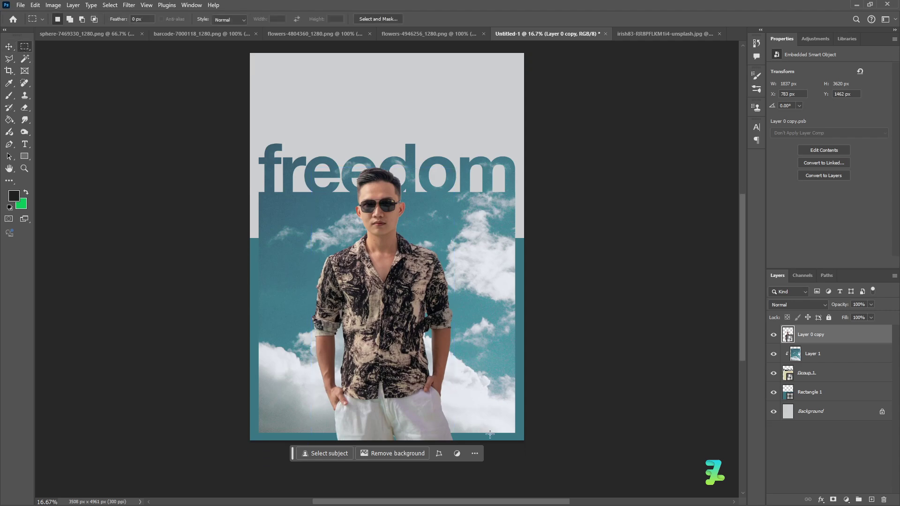
left_click_drag(577, 458, 218, 433)
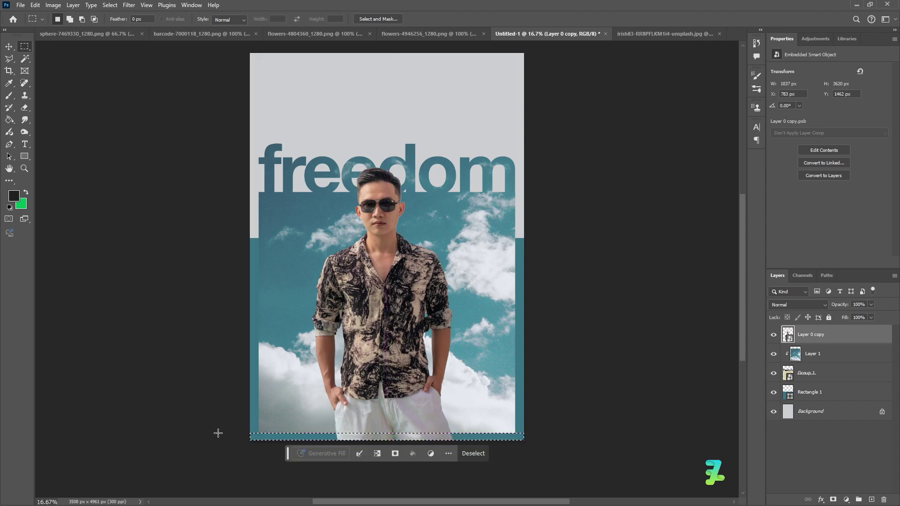
left_click(833, 499)
key("ctrl+i")
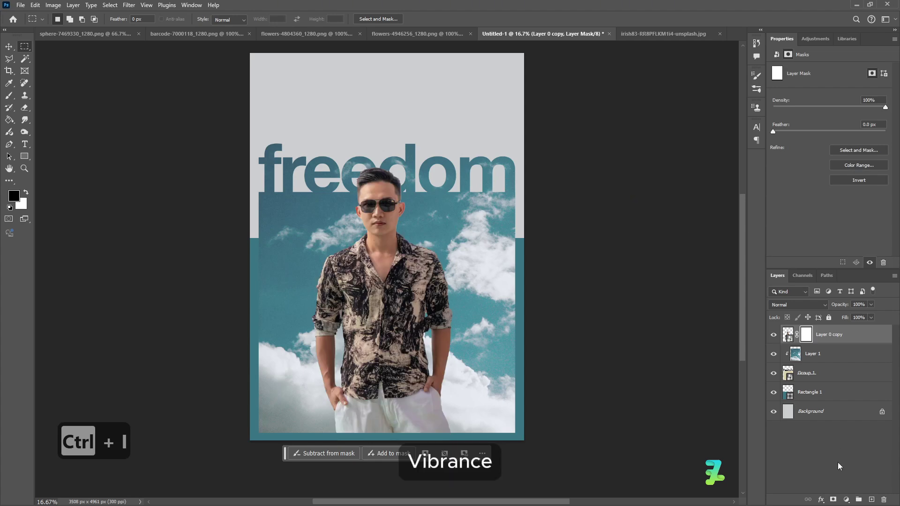
Step: Add a Vibrance adjustment layer clipped to the man's layer and adjust its saturation
left_click(846, 499)
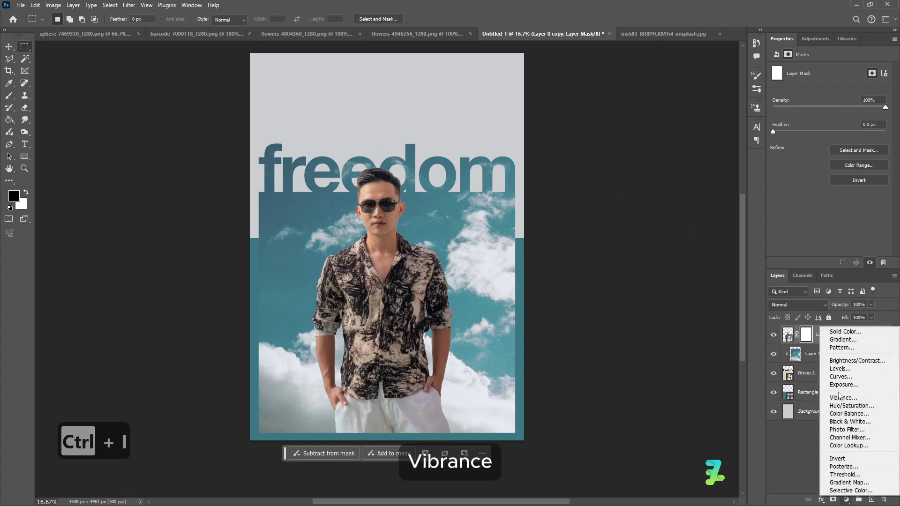
left_click(842, 399)
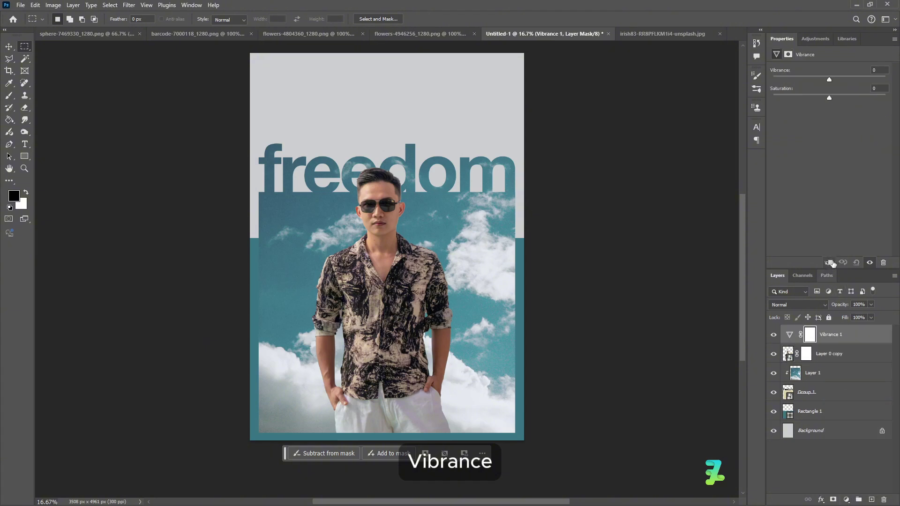
left_click(828, 263)
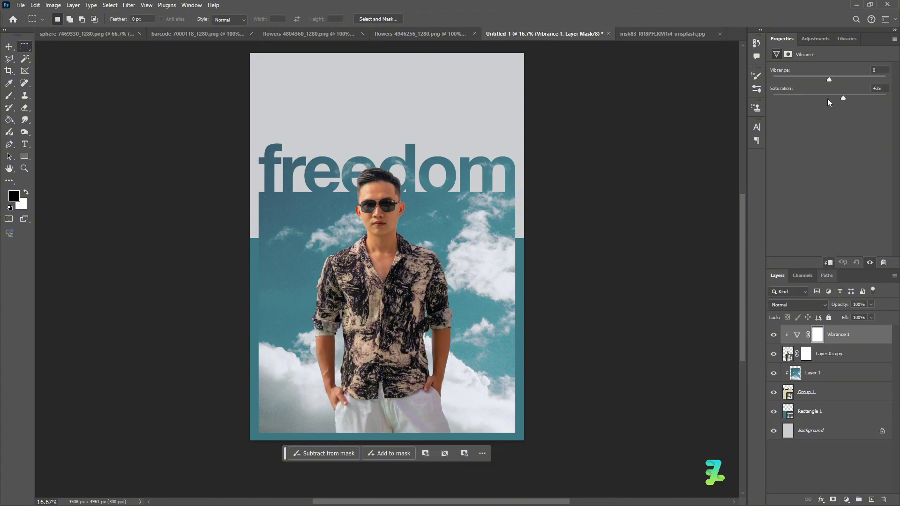
left_click_drag(812, 99, 823, 99)
left_click(8, 46)
left_click(147, 116)
left_click(870, 347)
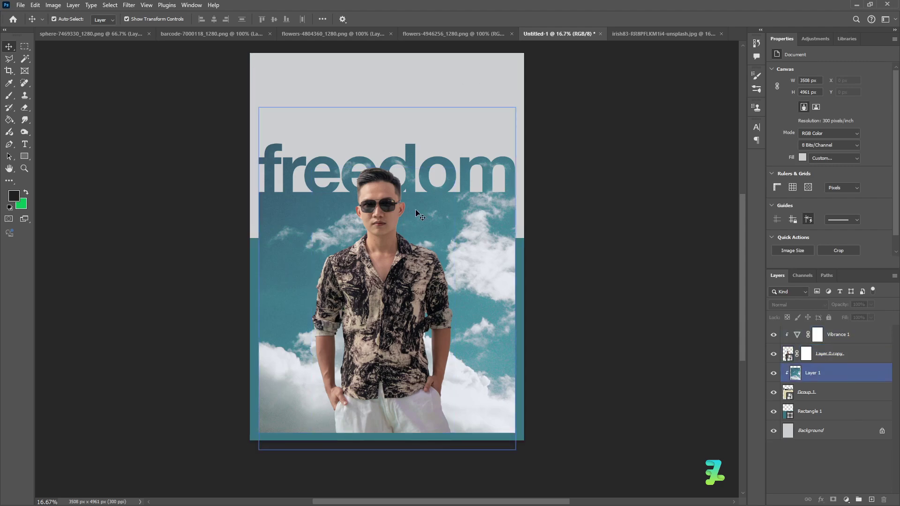
Step: Add the quote beginning "True freedom begins when you stop living to please others" above the headline at 18 pt
left_click(25, 147)
left_click(294, 85)
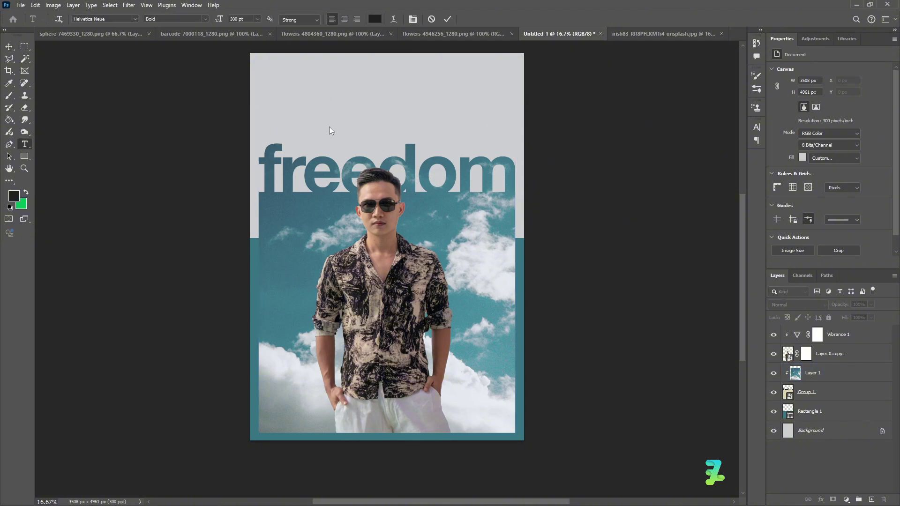
key("ctrl+v")
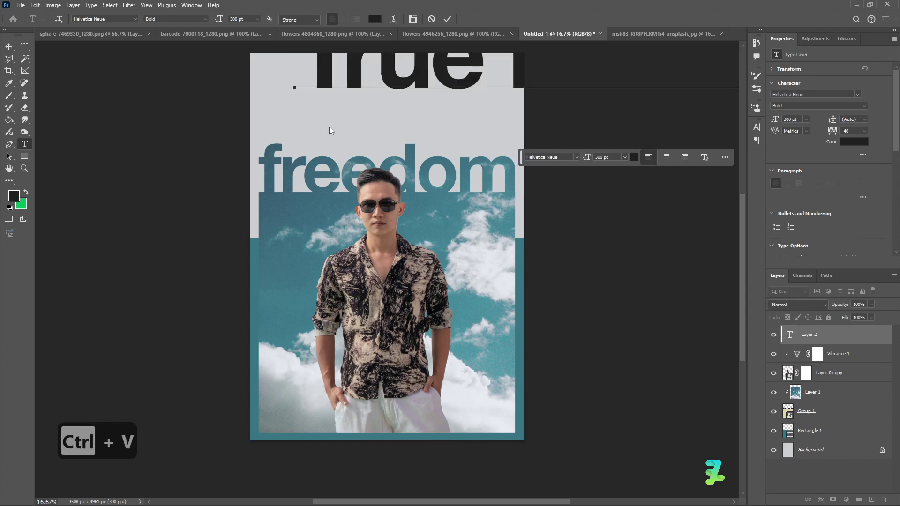
key("ctrl+a")
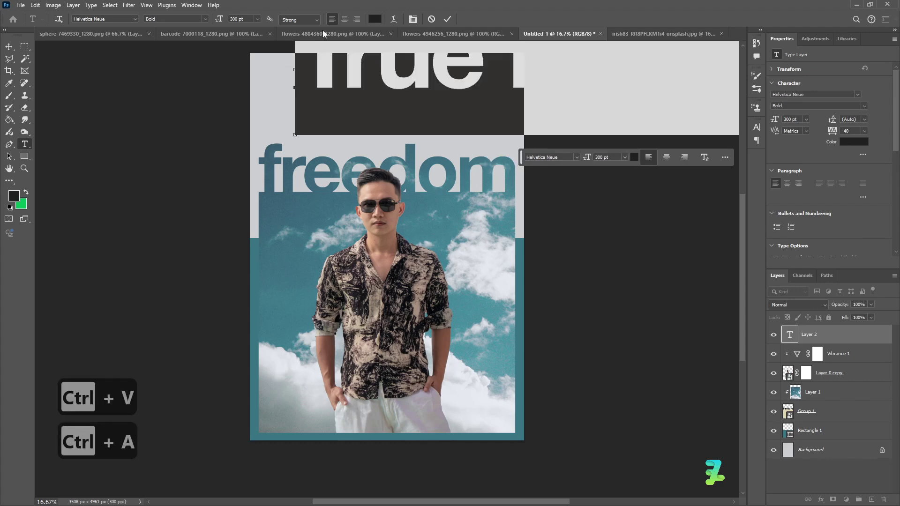
left_click(257, 18)
left_click(249, 104)
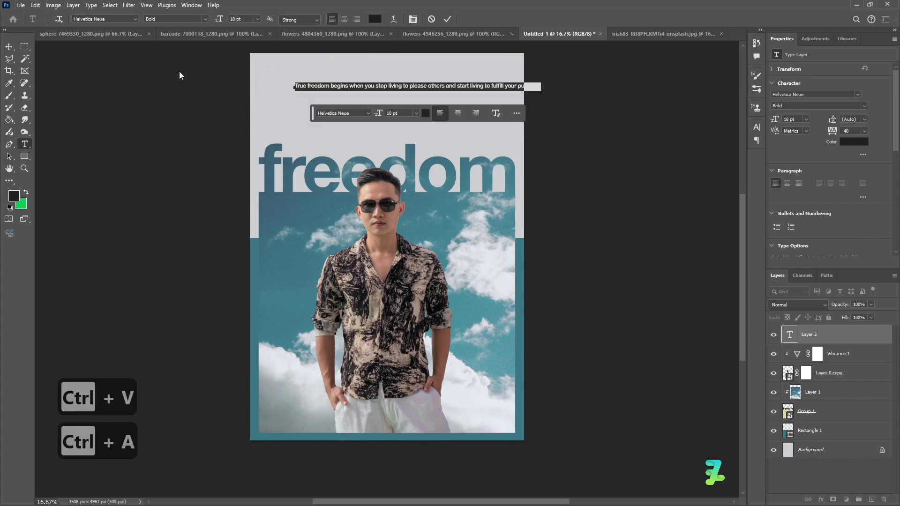
left_click(10, 45)
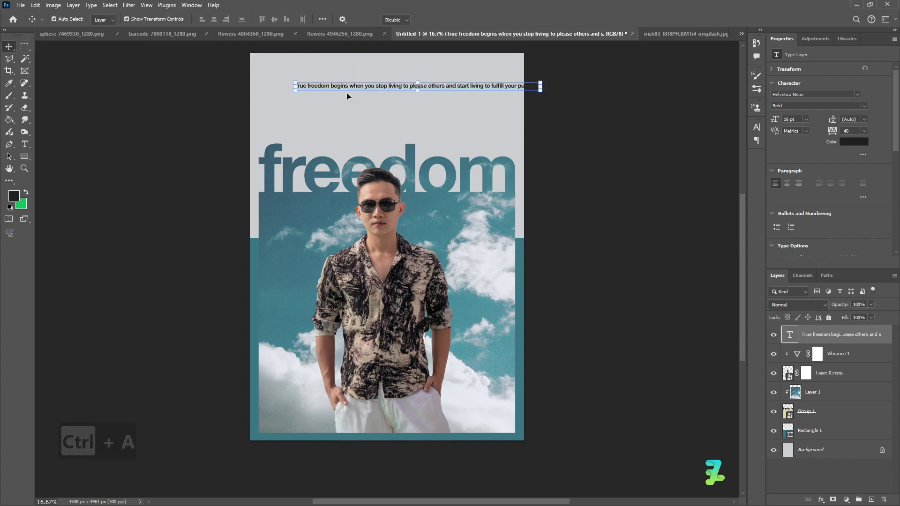
Step: Centre the quote horizontally on the poster and move it down to just inside the sky image's lower edge
left_click_drag(372, 86, 343, 67)
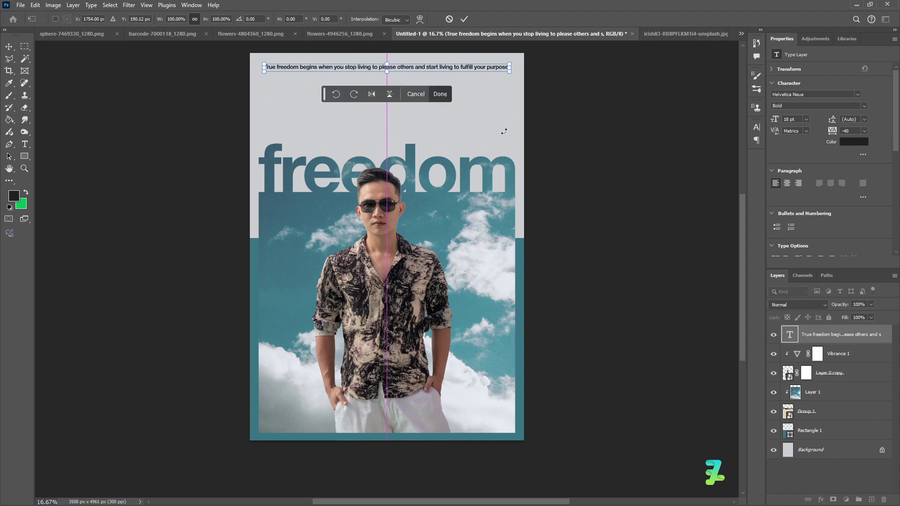
key("Return")
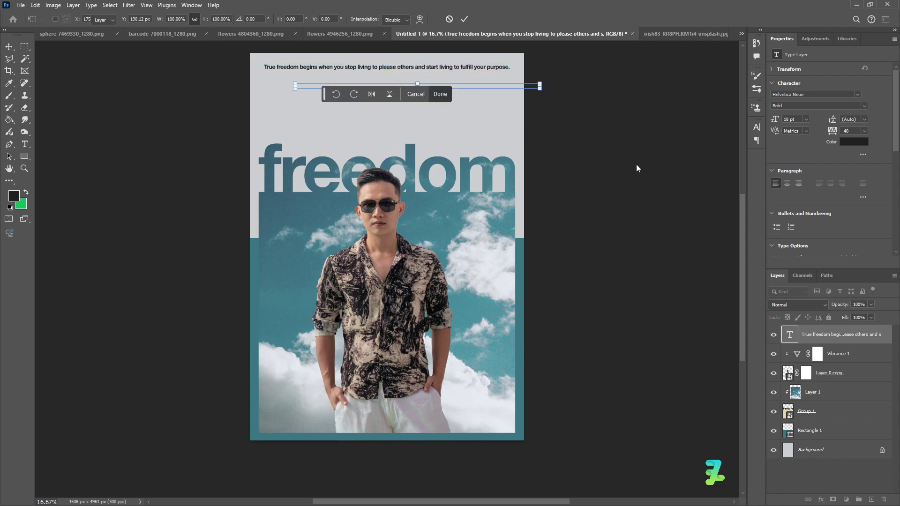
left_click(597, 148)
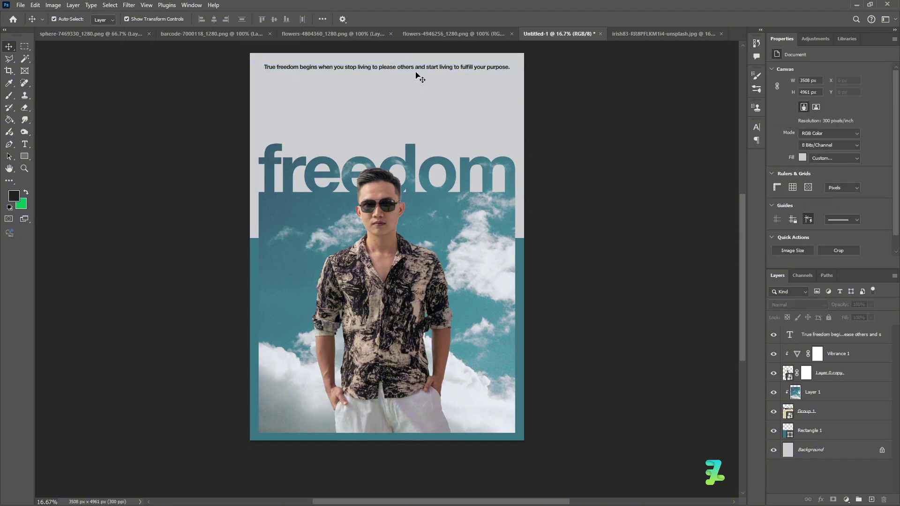
left_click_drag(416, 75, 416, 422)
left_click(568, 355)
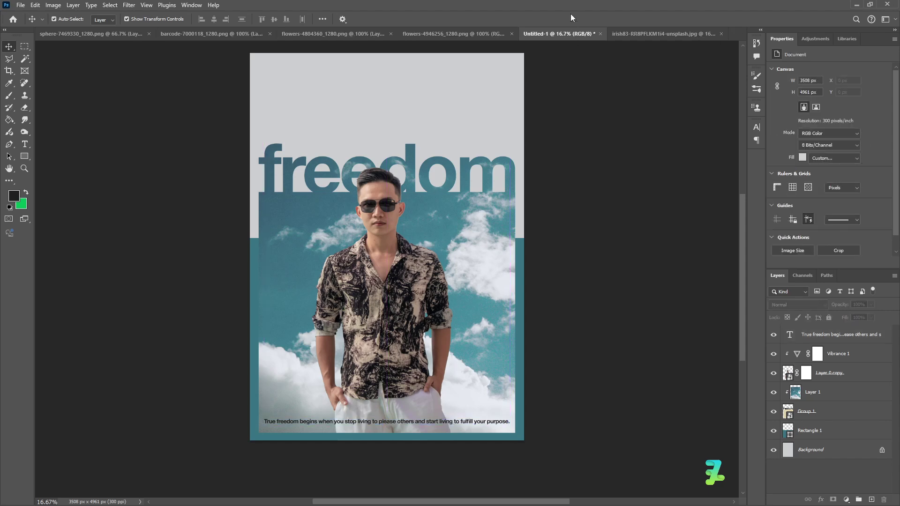
Step: Float flowers-4946256_1280.png in its own window, copy its flowers into the poster and close the source file
left_click(426, 33)
right_click(426, 33)
left_click(462, 78)
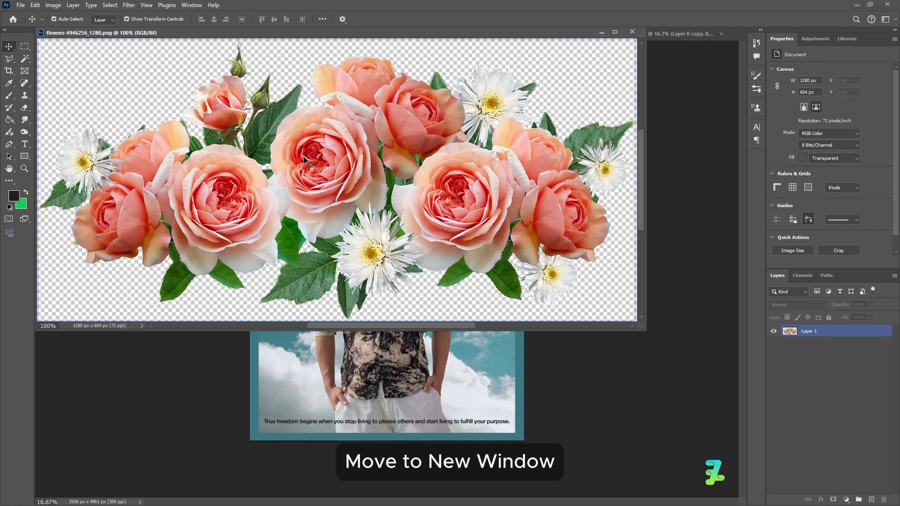
left_click_drag(282, 32, 326, 341)
left_click_drag(356, 403, 358, 243)
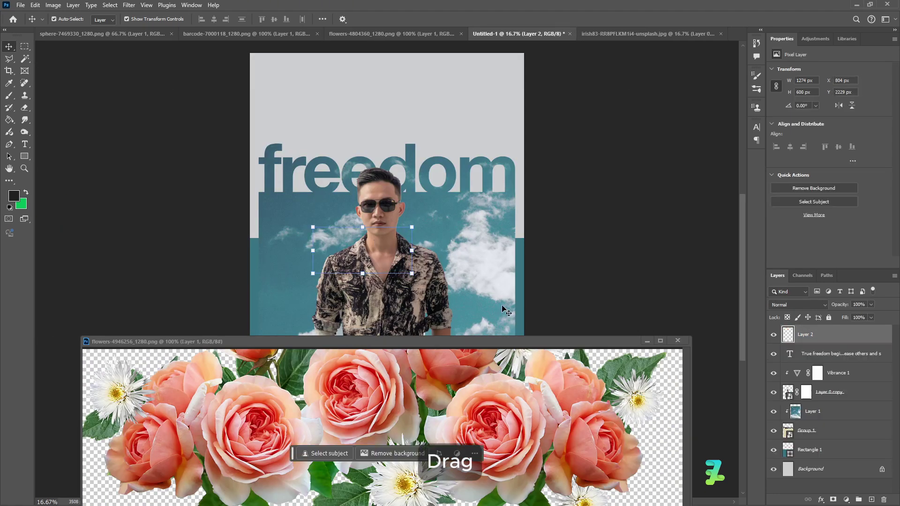
left_click(676, 340)
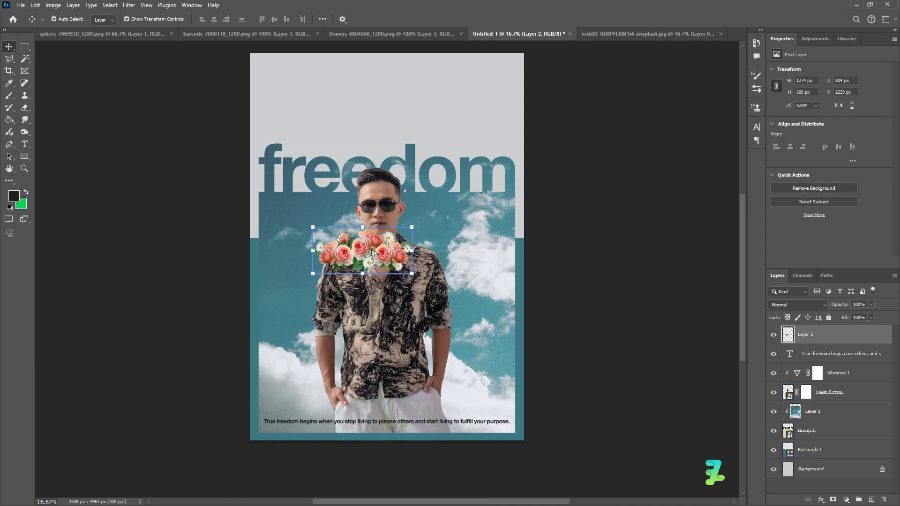
Step: Place the flowers over the man's eyes and scale them to about 80%
left_click_drag(375, 254, 388, 205)
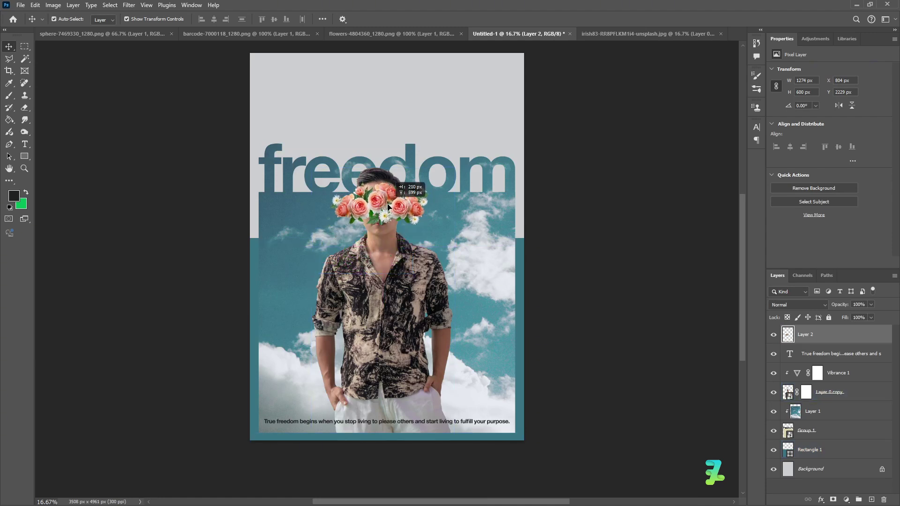
key("ctrl+t")
left_click_drag(428, 227, 310, 182)
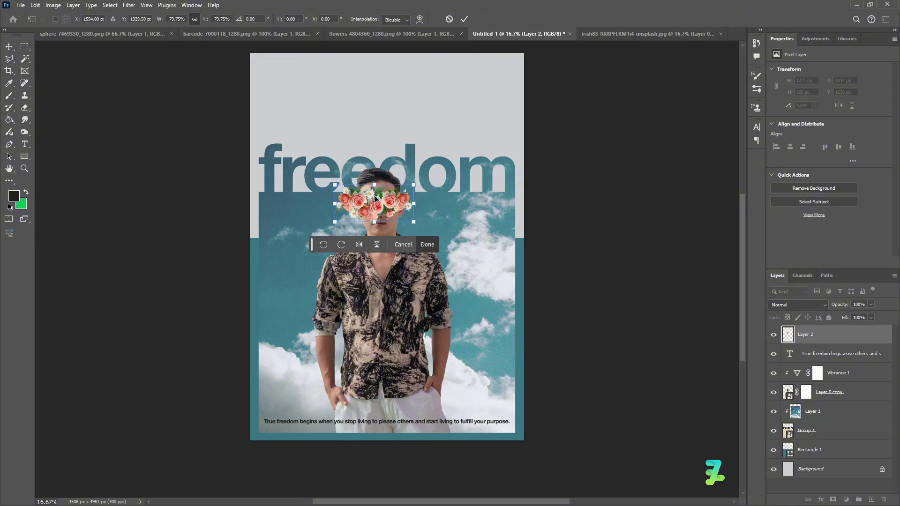
left_click_drag(376, 198, 384, 199)
key("ctrl+z")
key("ctrl+z")
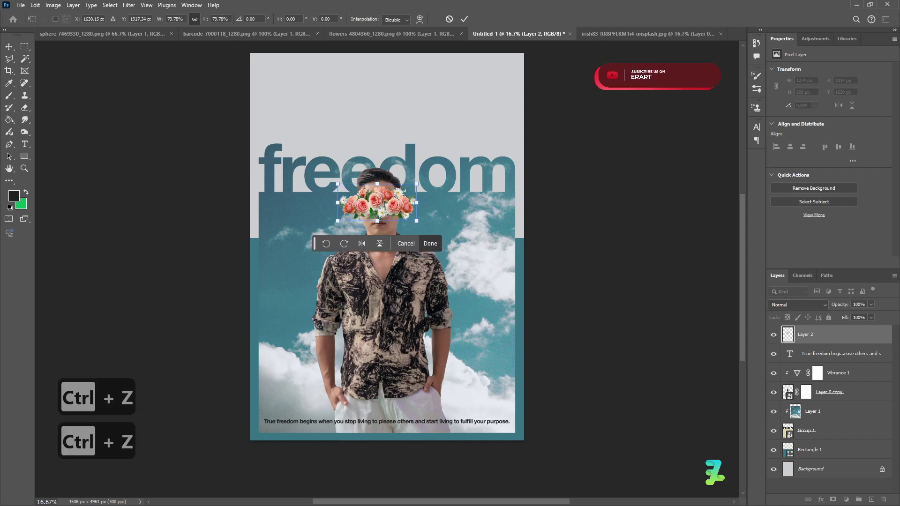
key("Return")
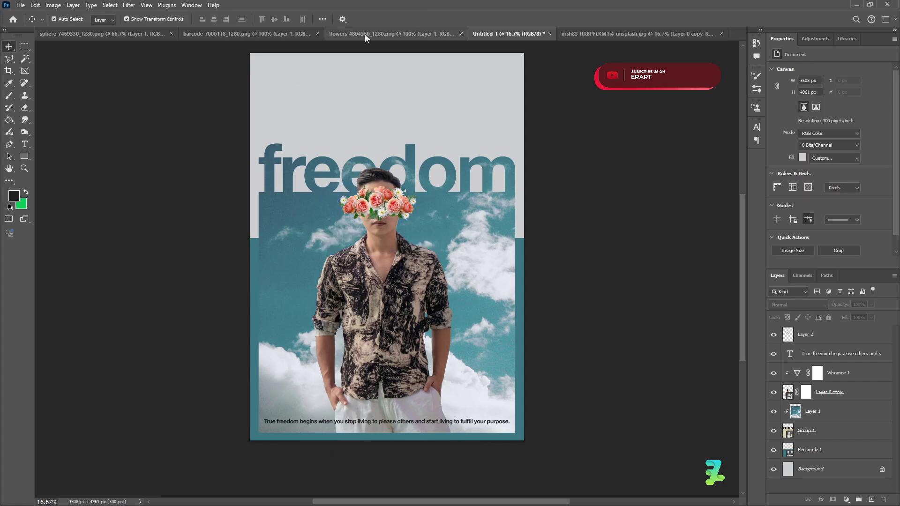
Step: Copy the flowers from flowers-4804360_1280.png into the poster and shrink them to about 613 px wide over the man's lower face
left_click(365, 33)
right_click(365, 34)
left_click(390, 82)
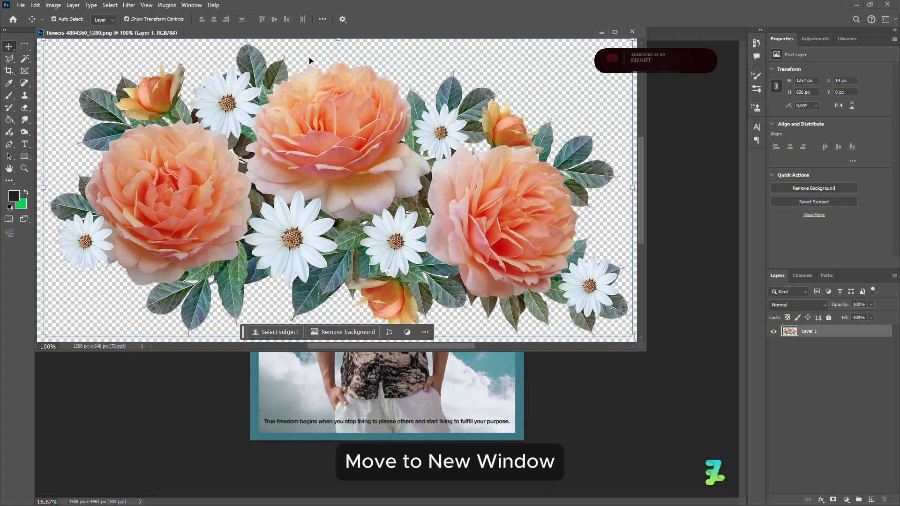
left_click_drag(324, 33, 436, 348)
left_click_drag(480, 430, 384, 221)
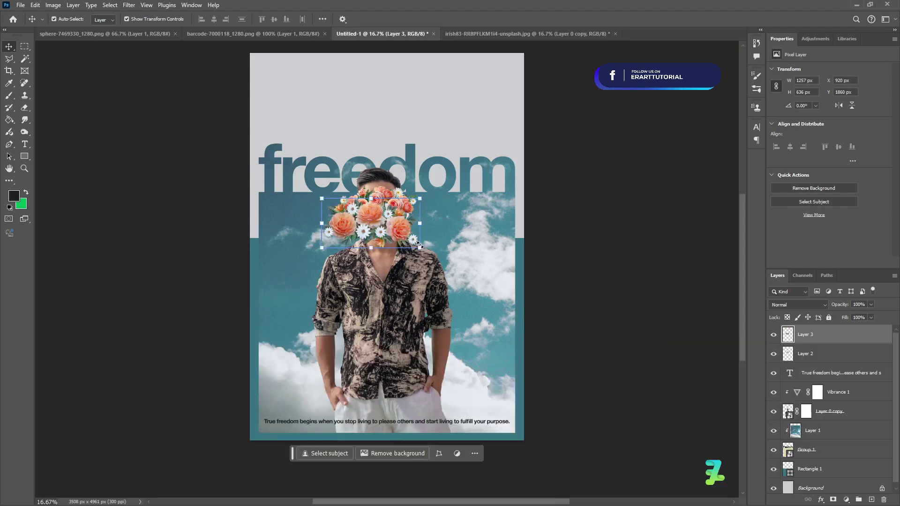
left_click_drag(420, 246, 297, 164)
key("Return")
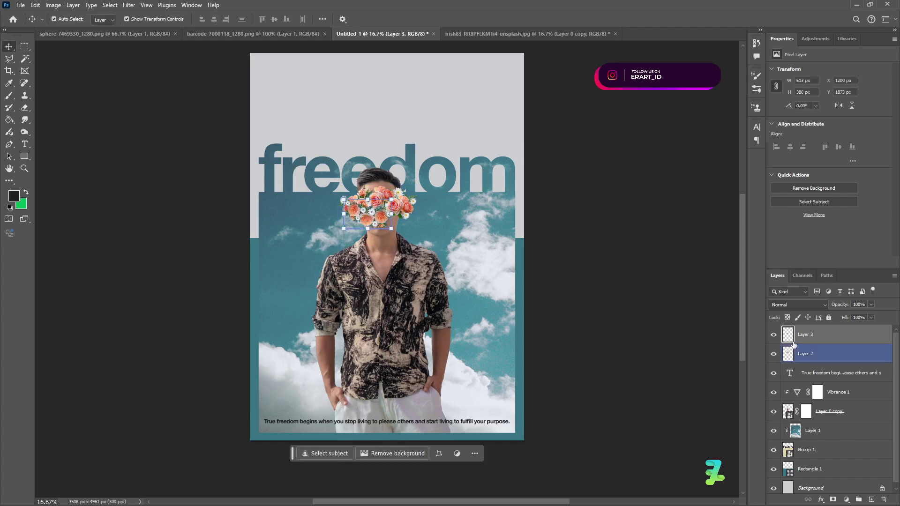
Step: Put Layer 3 beneath Layer 2 and centre its flowers over the man's mouth and chin
left_click_drag(798, 334, 798, 359)
left_click(677, 297)
left_click(827, 354)
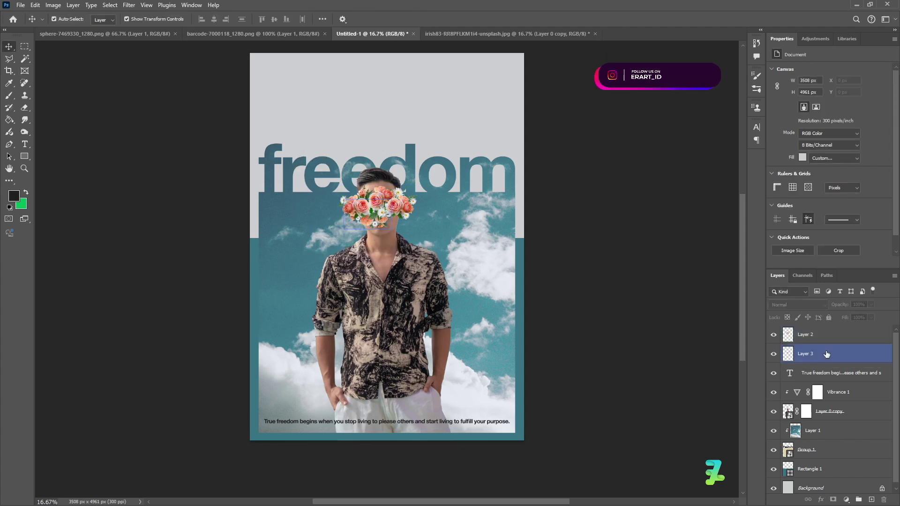
left_click(542, 294)
left_click(850, 359)
left_click(828, 352)
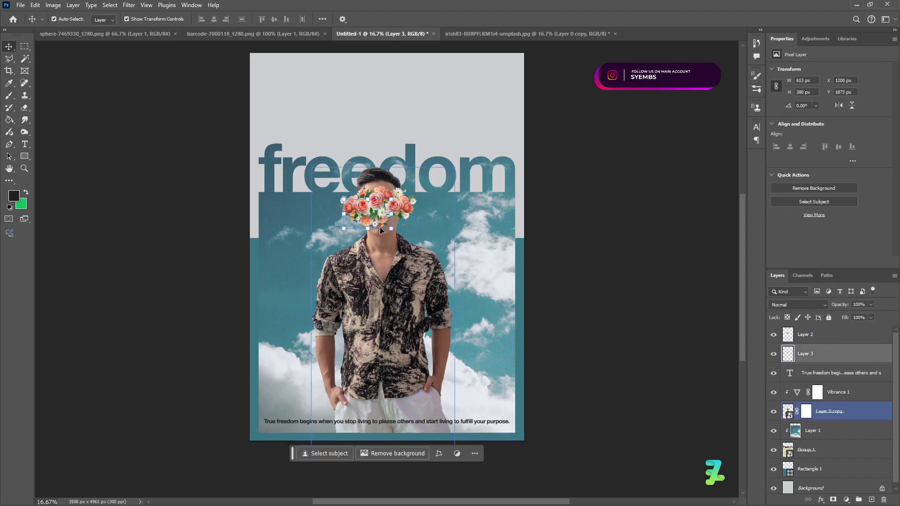
left_click_drag(380, 226, 388, 224)
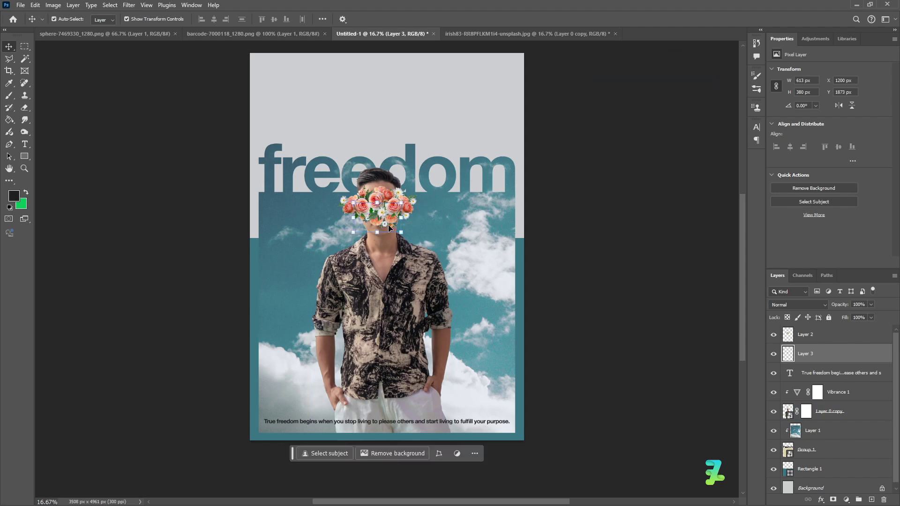
left_click(726, 307)
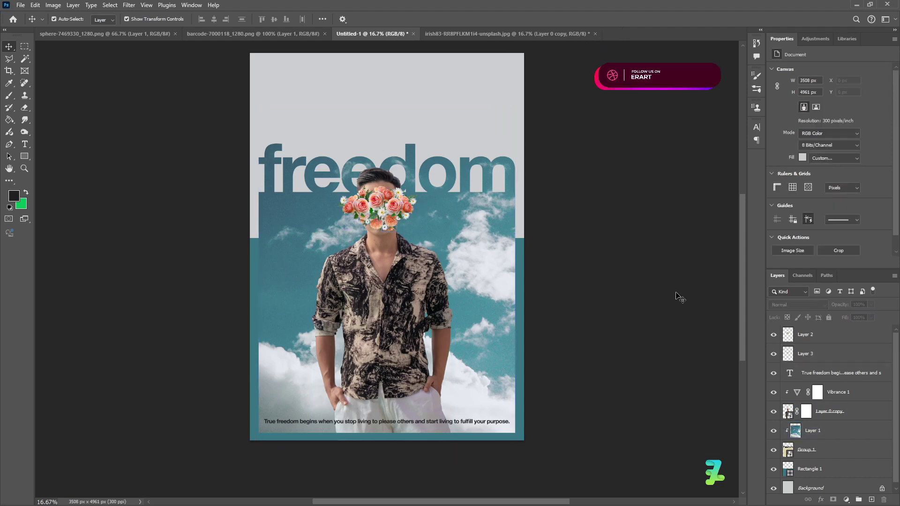
Step: Group the two flower layers, Layer 3 and Layer 2
scroll(637, 254, "up", 3)
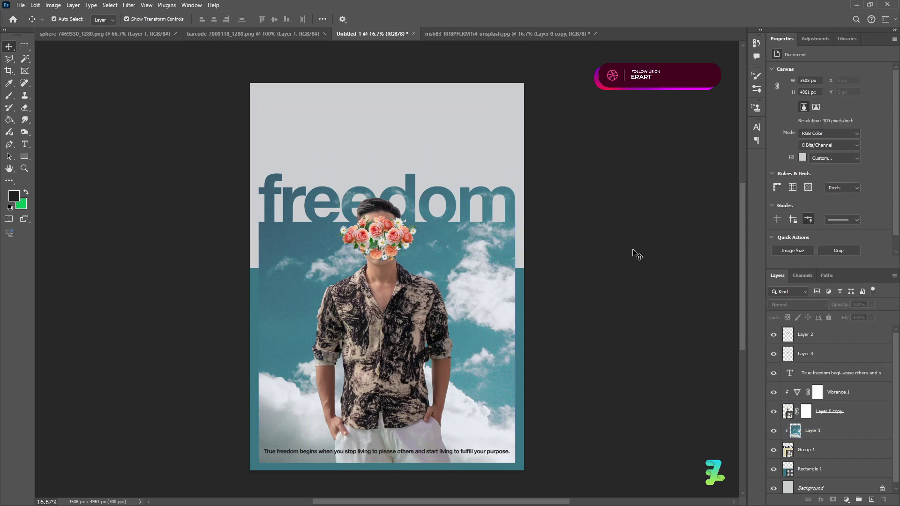
scroll(637, 254, "down", 3)
left_click(844, 373)
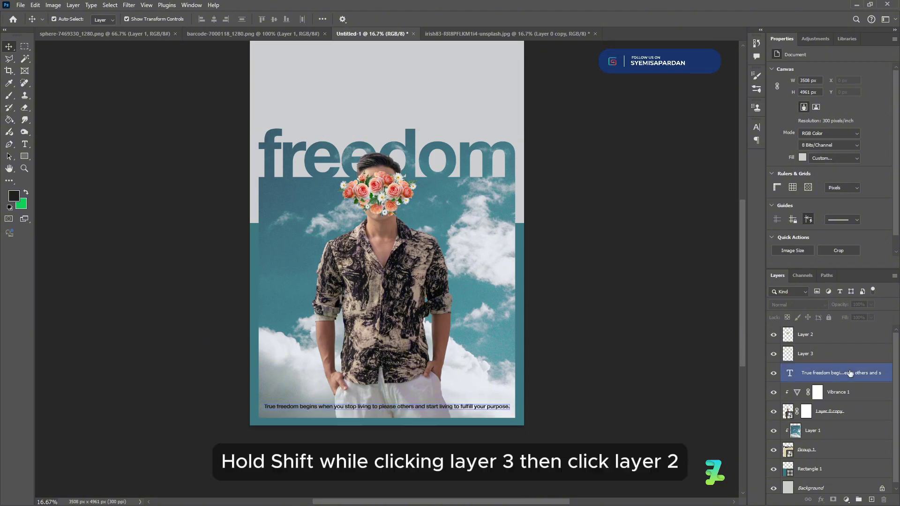
left_click(852, 352)
left_click(852, 334, "shift")
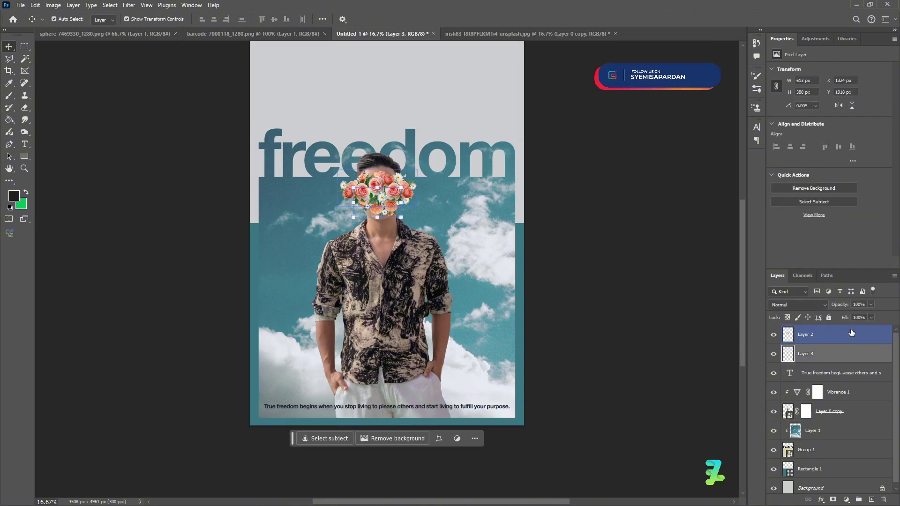
key("ctrl+g")
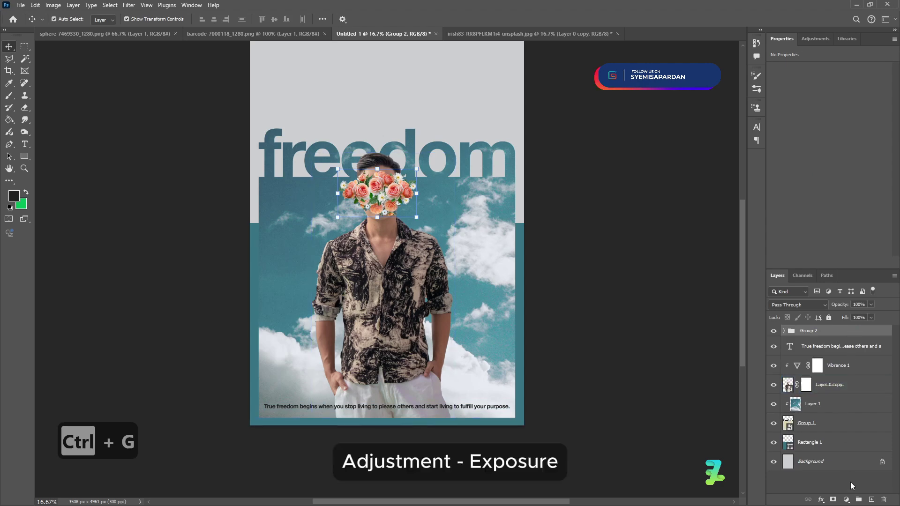
Step: Add an Exposure adjustment clipped to the flower group with exposure -0.11, offset -0.0500 and gamma correction 1.02
left_click(847, 499)
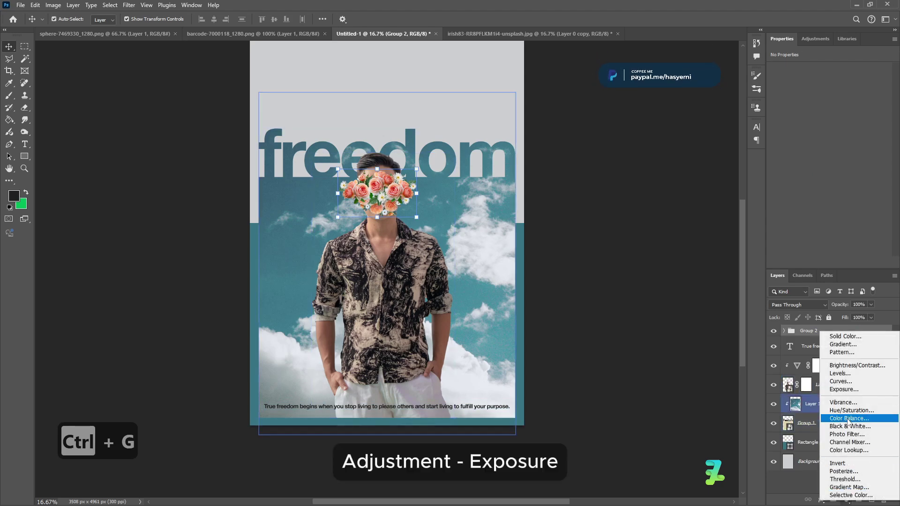
left_click(845, 390)
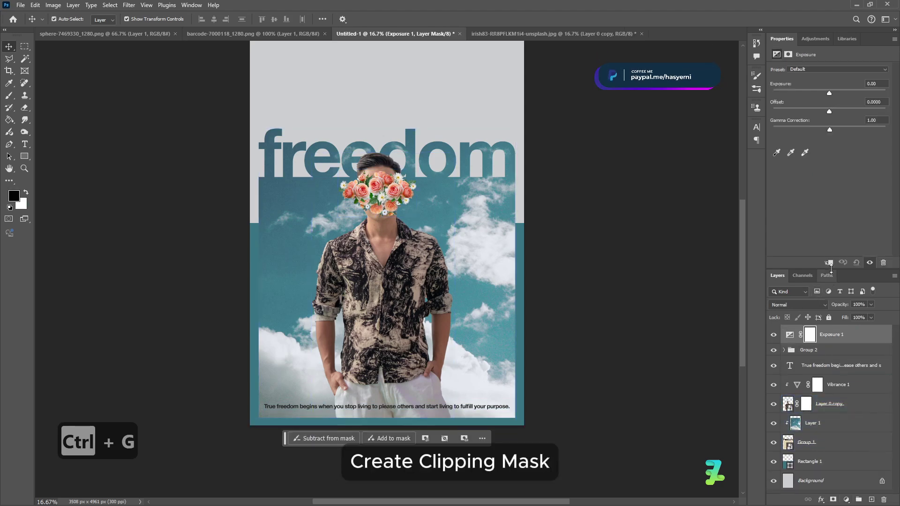
key("ctrl+alt+g")
mouse_move(830, 111)
left_mouse_down()
mouse_move(812, 111)
mouse_move(823, 114)
mouse_move(814, 111)
mouse_move(820, 93)
mouse_move(829, 93)
left_mouse_up()
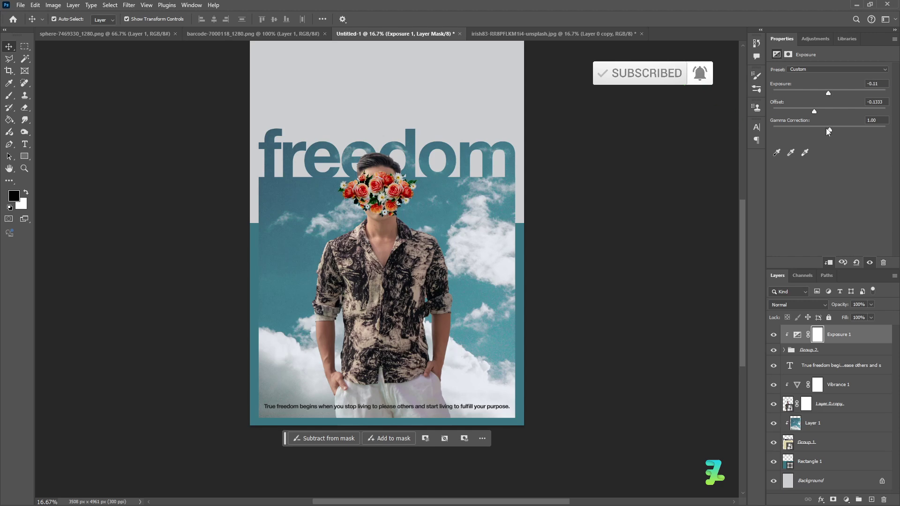
left_click_drag(827, 130, 825, 128)
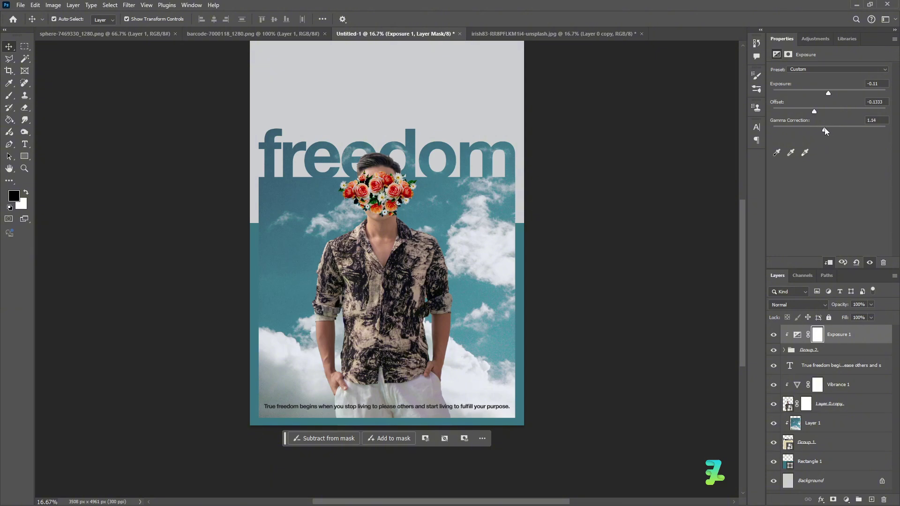
mouse_move(825, 131)
left_mouse_down()
mouse_move(834, 125)
mouse_move(827, 130)
left_mouse_up()
left_click_drag(813, 112, 823, 111)
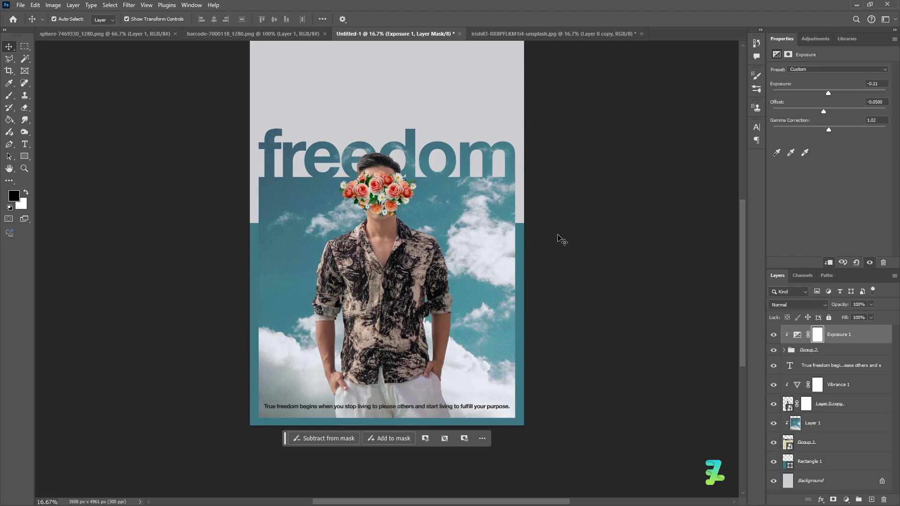
scroll(562, 240, "up", 5)
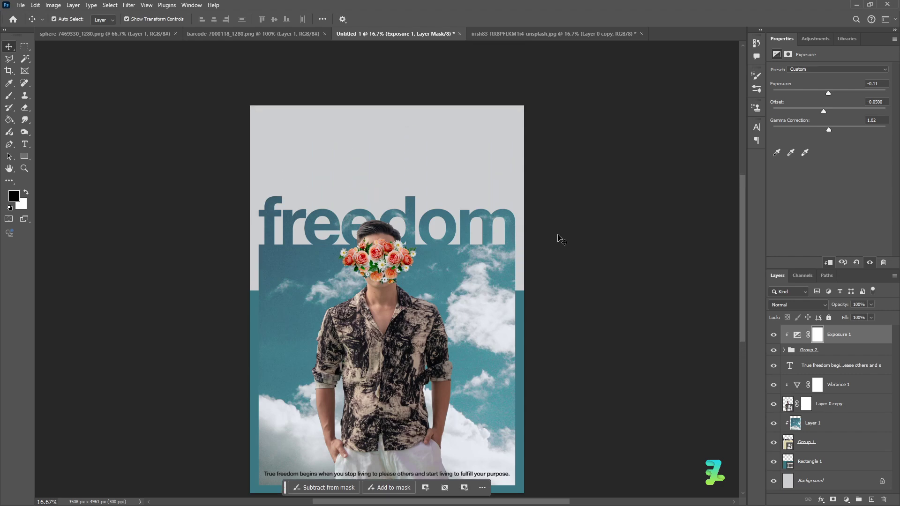
scroll(562, 240, "down", 5)
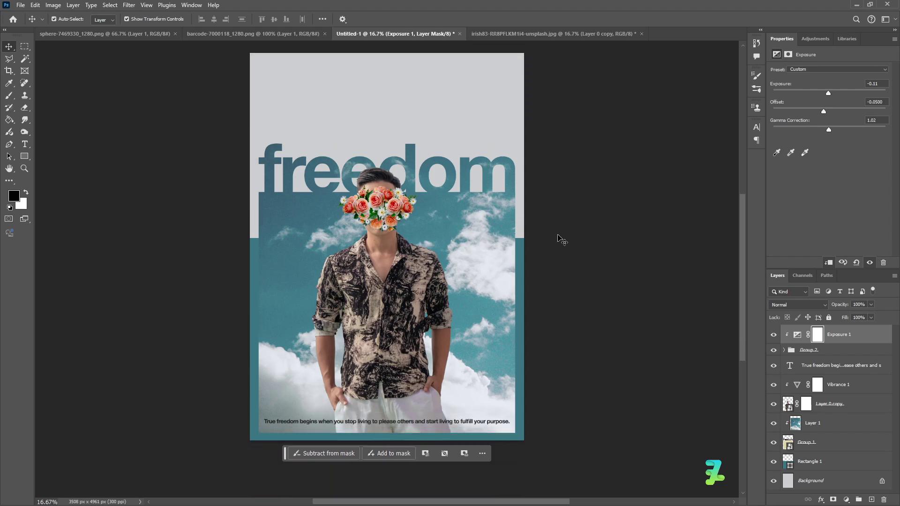
scroll(561, 240, "down", 1)
scroll(561, 240, "up", 1)
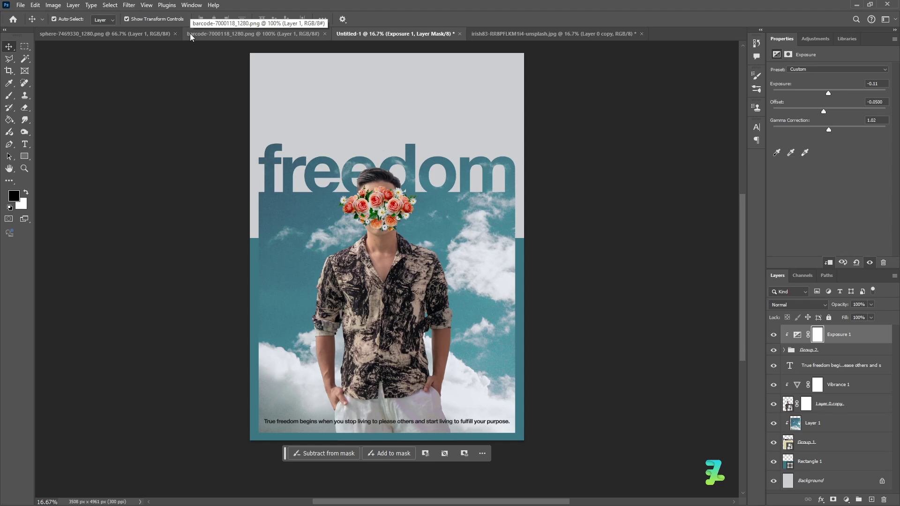
Step: On a new layer, draw a white rectangle about 217 × 1063 px over the sky beside the man's arm, near the poster's left edge
key("u")
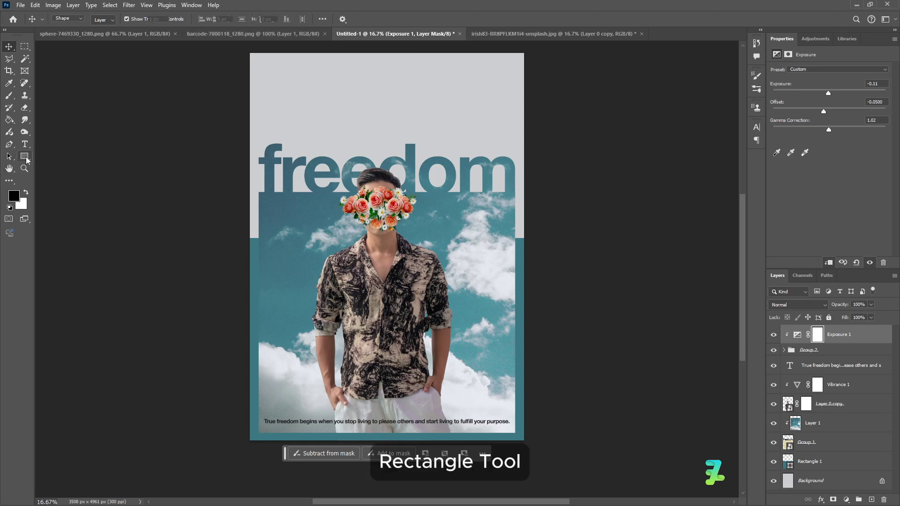
key("x")
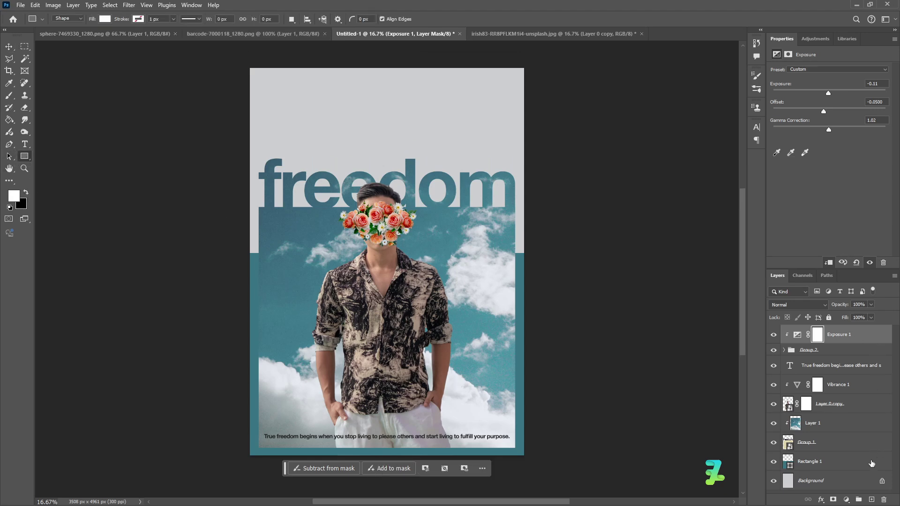
left_click(872, 500)
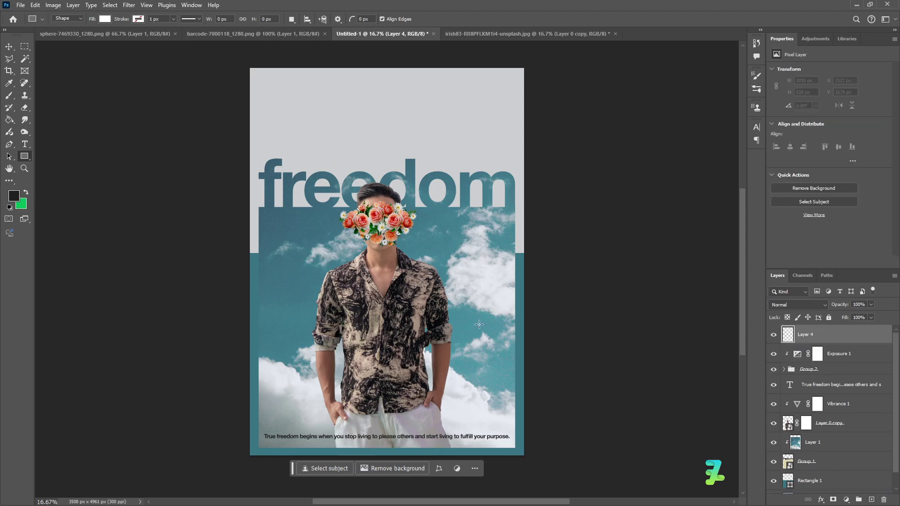
scroll(479, 324, "down", 1)
left_click_drag(267, 251, 283, 332)
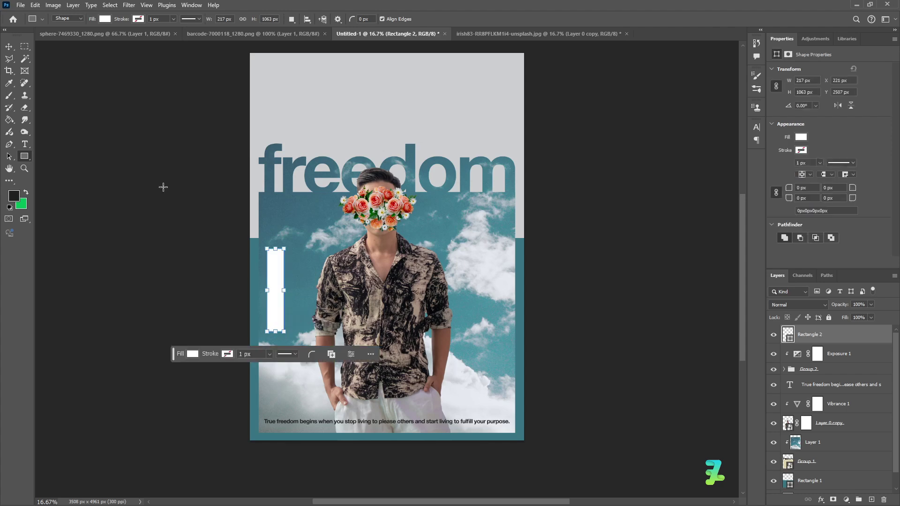
left_click(9, 46)
left_click(155, 154)
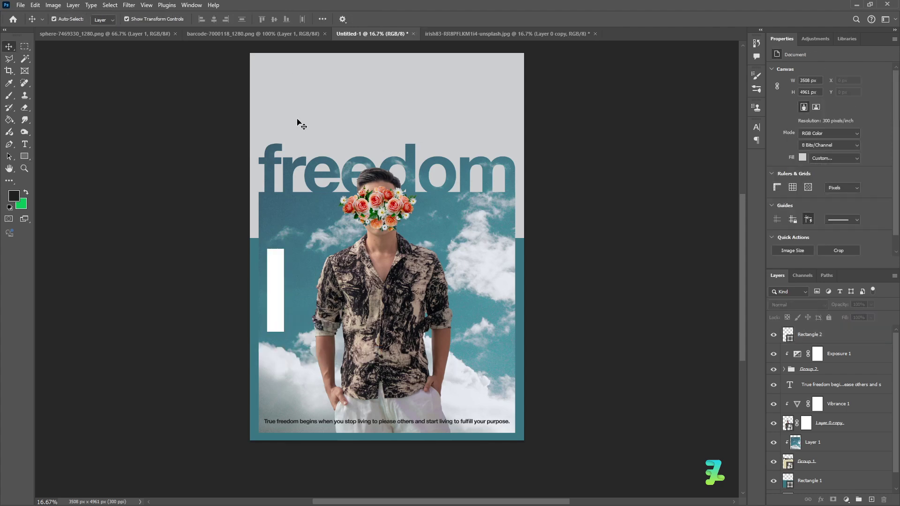
Step: Recolour the narrow rectangle to the poster's light grey background colour, #cdcfd0
left_click(273, 300)
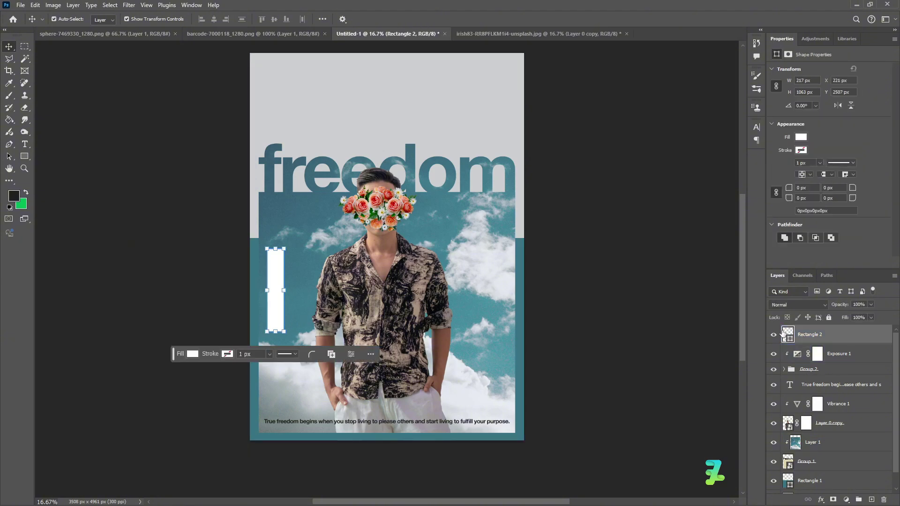
double_click(787, 335)
left_click(501, 128)
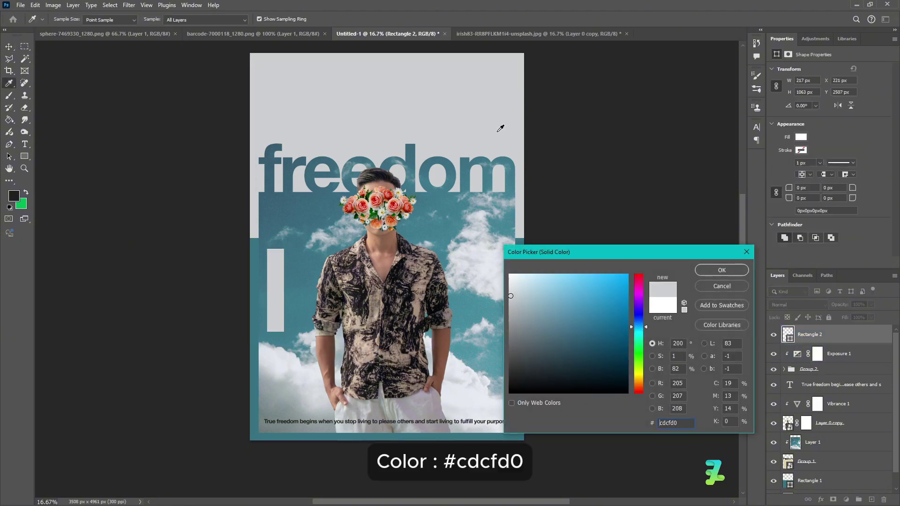
left_click(728, 272)
left_click(679, 235)
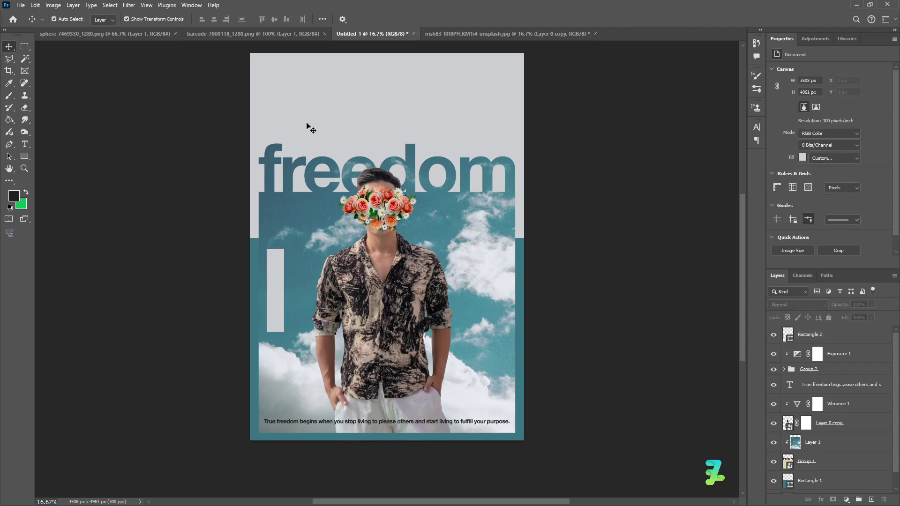
Step: Copy the barcode from barcode-7000118_1280.png onto the narrow grey rectangle in the poster and close the source file
left_click(264, 39)
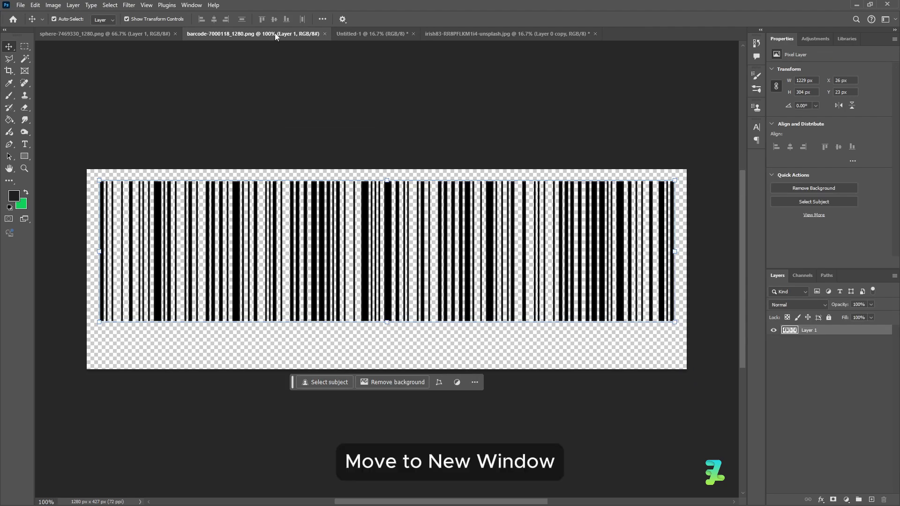
right_click(275, 34)
left_click(291, 80)
left_click_drag(297, 35, 447, 388)
left_click_drag(790, 331, 274, 284)
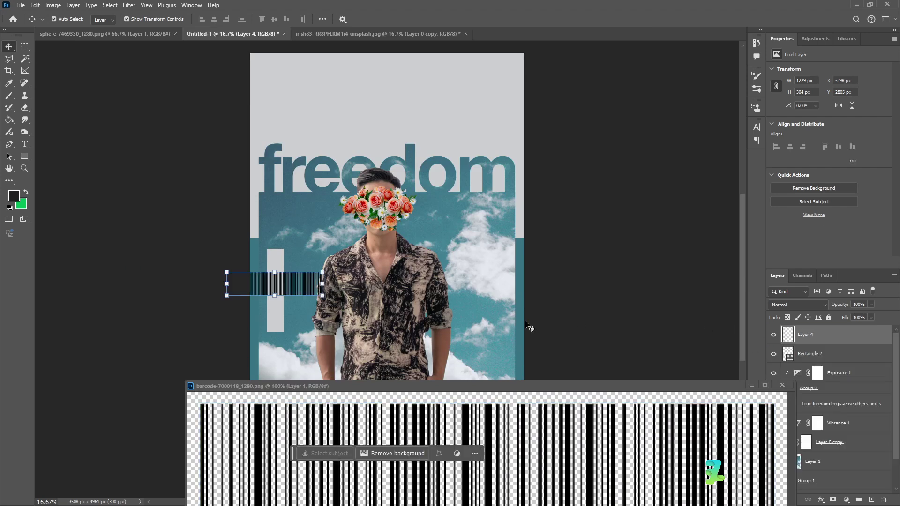
left_click(782, 386)
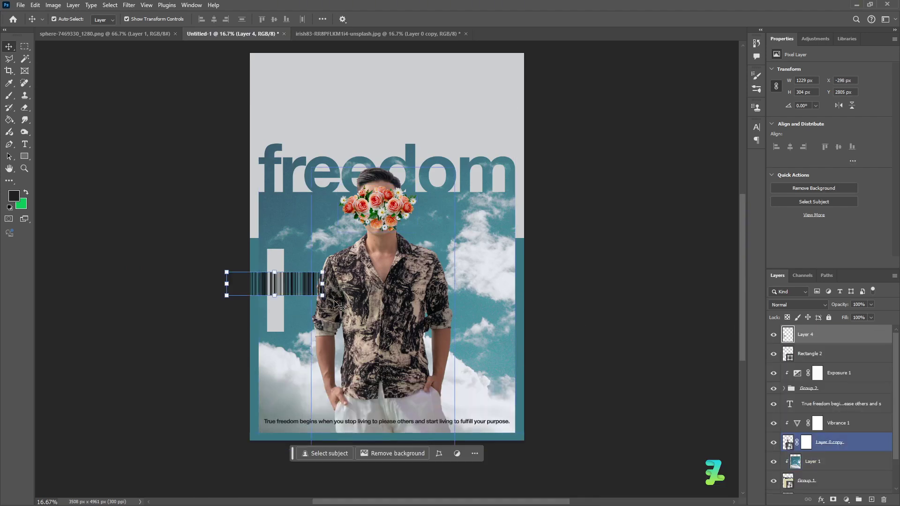
Step: Rotate the barcode 90° and scale it to about 135 × 1017 px so it fits inside the grey rectangle
left_click_drag(331, 297, 261, 341)
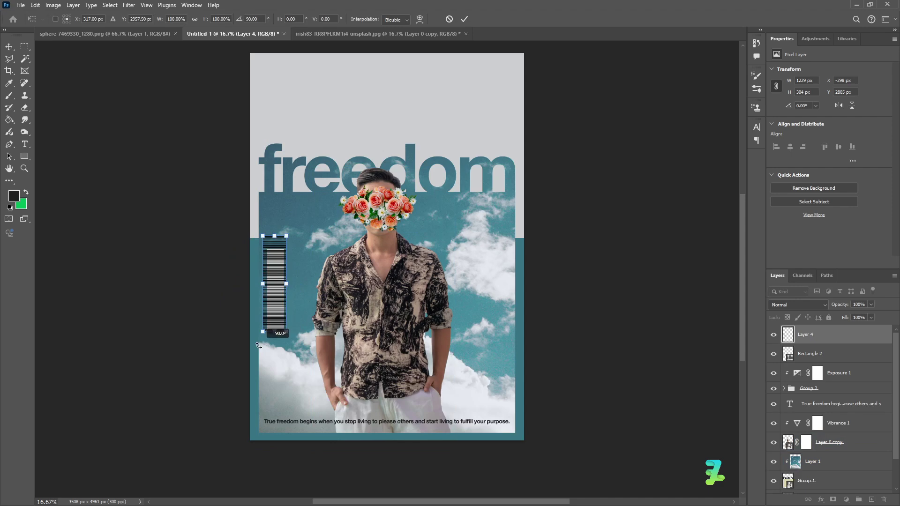
key("ctrl+equal")
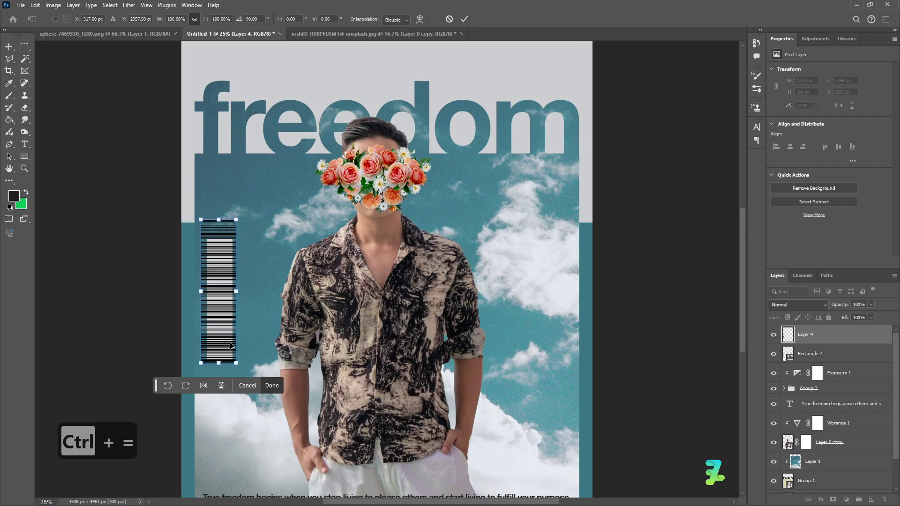
left_click_drag(238, 296, 218, 289)
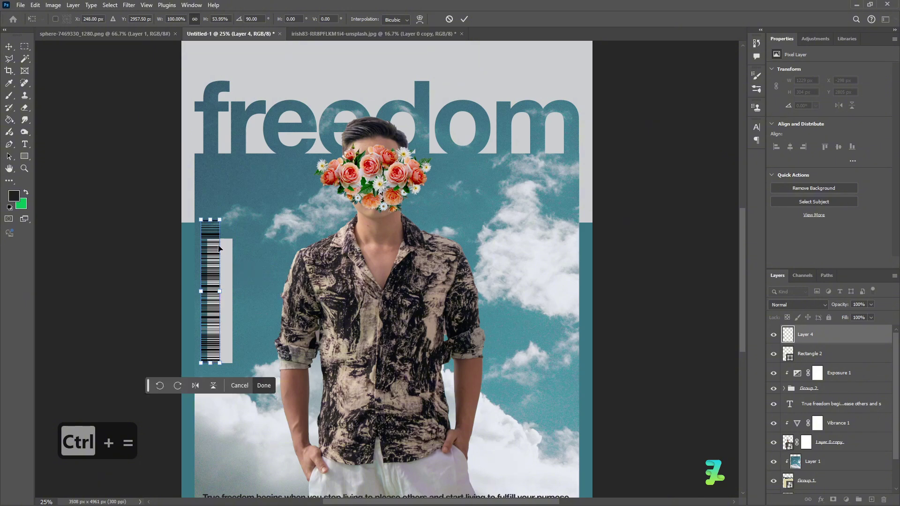
left_click_drag(222, 220, 217, 245)
left_click_drag(214, 271, 214, 268)
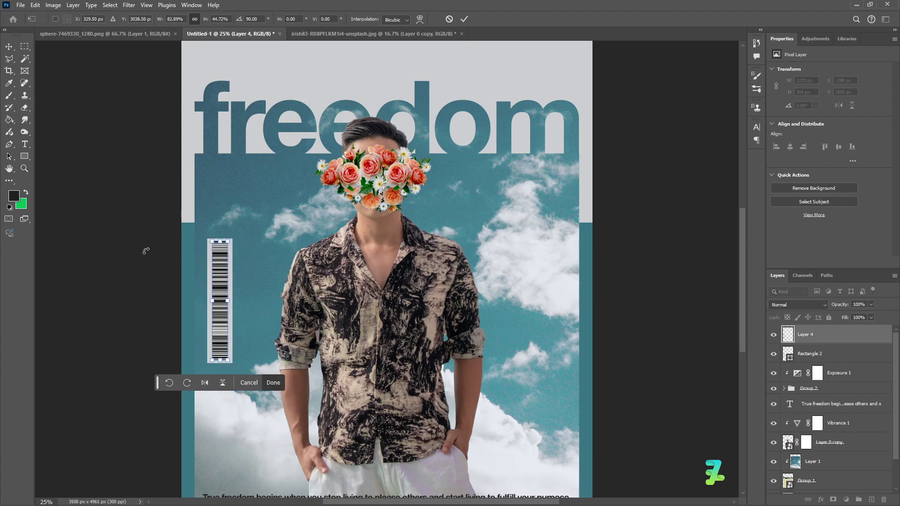
key("Return")
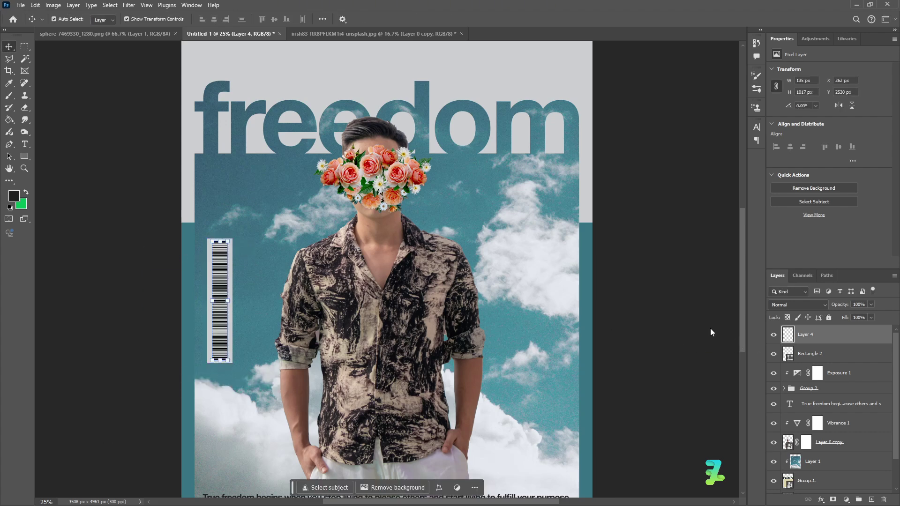
left_click(51, 206)
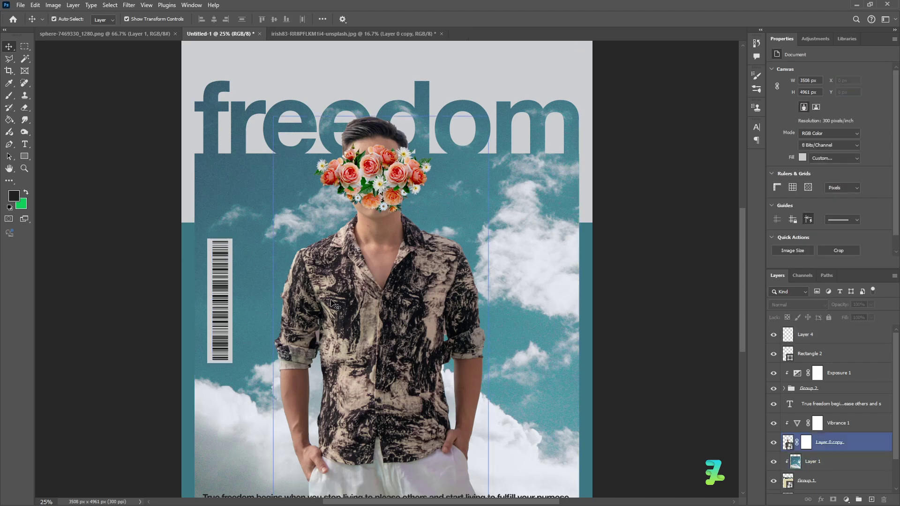
Step: Extend the grey rectangle upward to about 1090 px tall and centre the barcode vertically within it
left_click(223, 313)
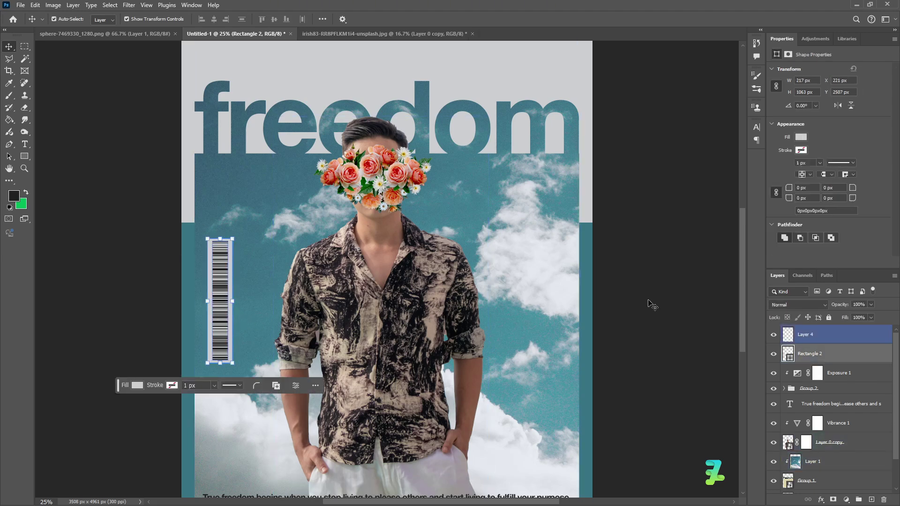
left_click_drag(221, 239, 221, 236)
key("ctrl+z")
left_click(788, 354, "ctrl")
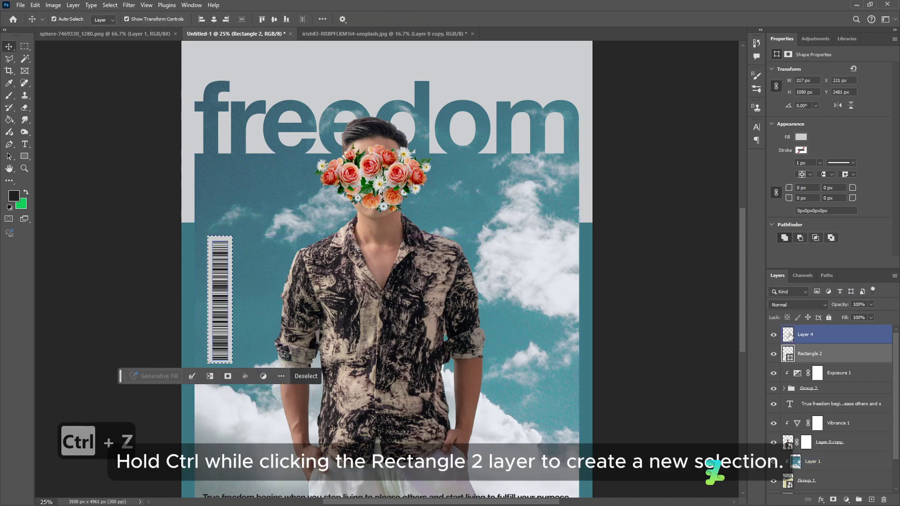
left_click(825, 334)
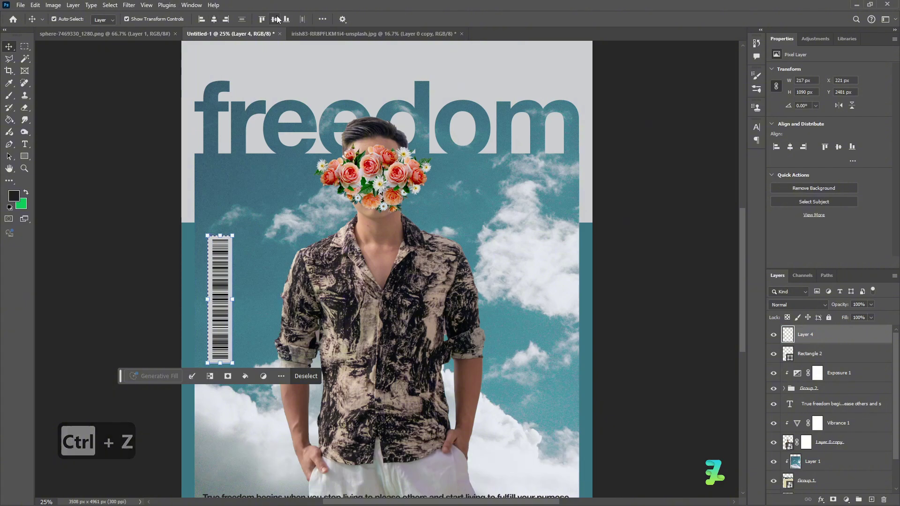
key("ctrl+d")
left_click(667, 219)
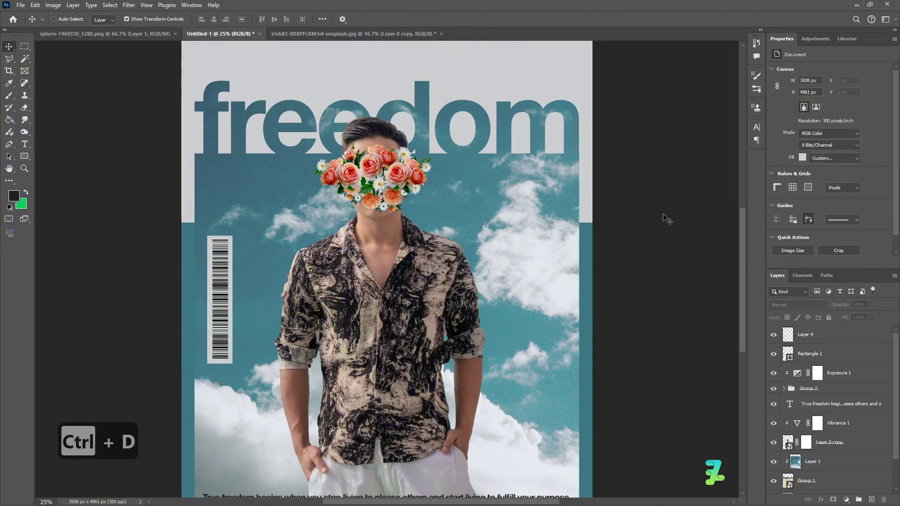
Step: Copy the wireframe sphere from sphere-7469330_1280.png into the poster above the headline and close the source file
key("ctrl+minus")
key("ctrl+minus")
key("ctrl+equal")
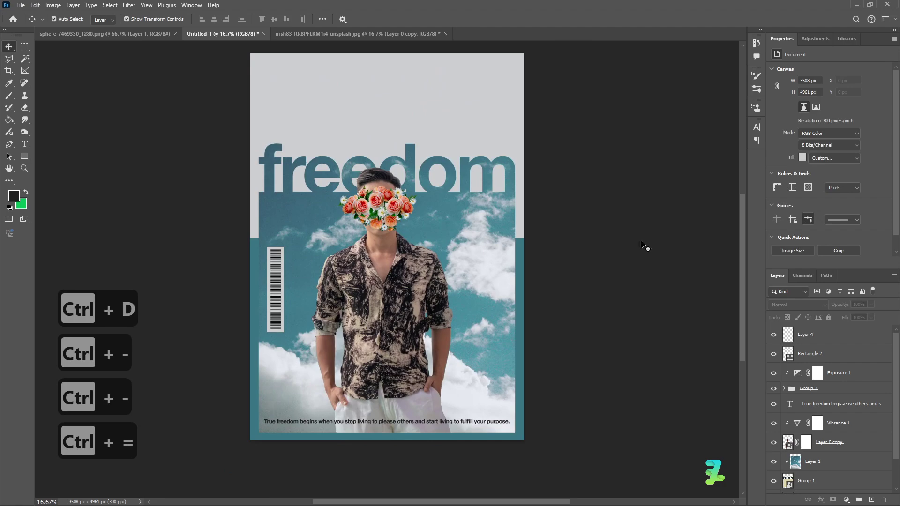
scroll(579, 314, "up", 3)
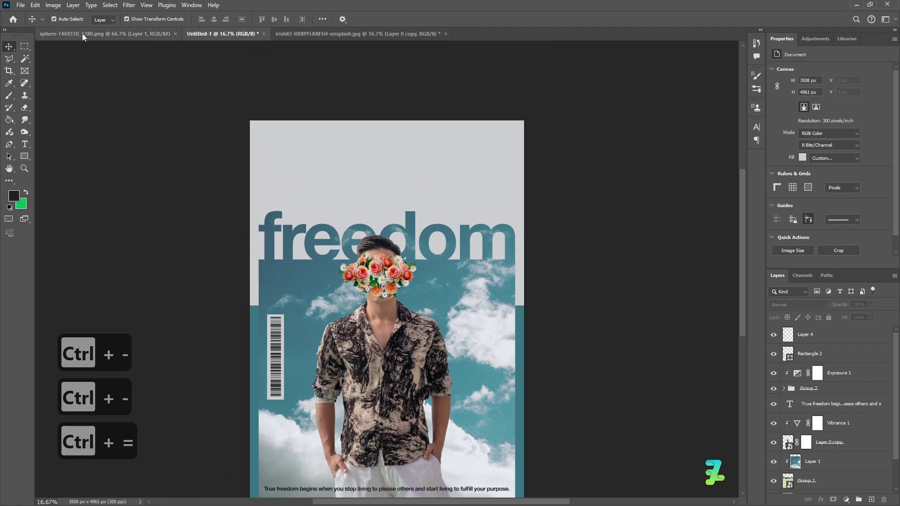
right_click(80, 34)
left_click(118, 80)
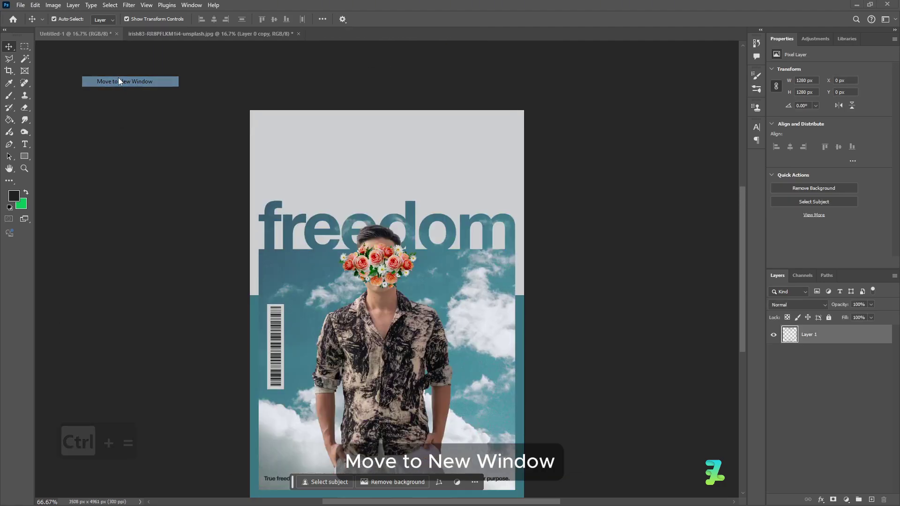
left_click_drag(137, 36, 347, 331)
left_click_drag(794, 335, 386, 167)
left_click(643, 327)
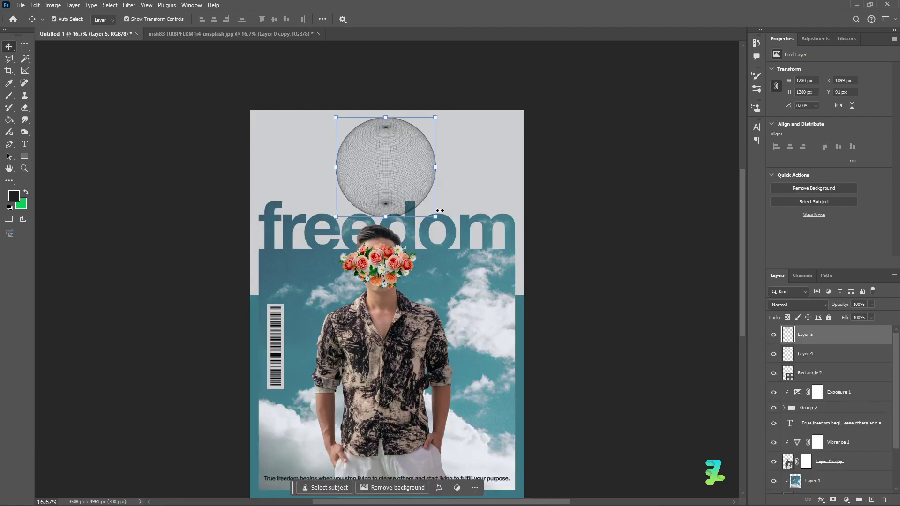
Step: Shrink the sphere to about 350 px and place it in the poster's upper-left corner
left_click_drag(435, 216, 454, 133)
key("ctrl+j")
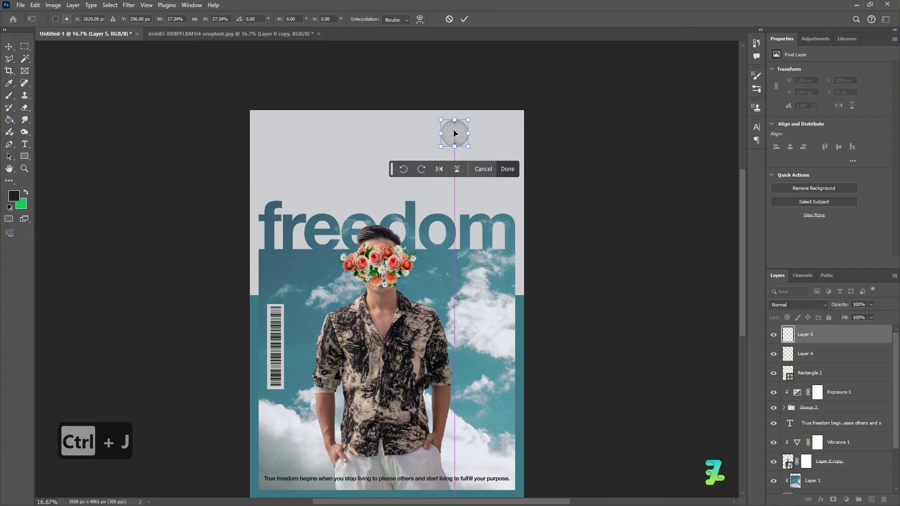
key("ctrl+z")
key("Return")
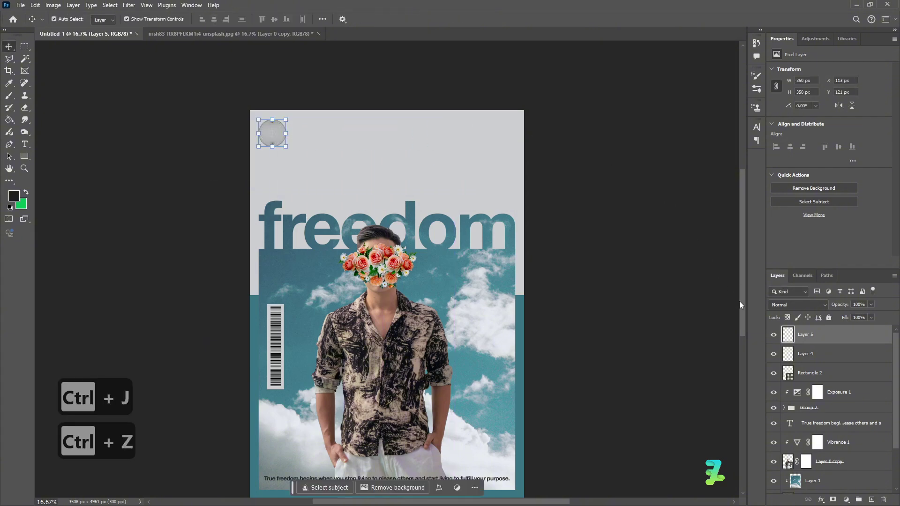
left_click(779, 355)
left_click(774, 355)
left_click(775, 355)
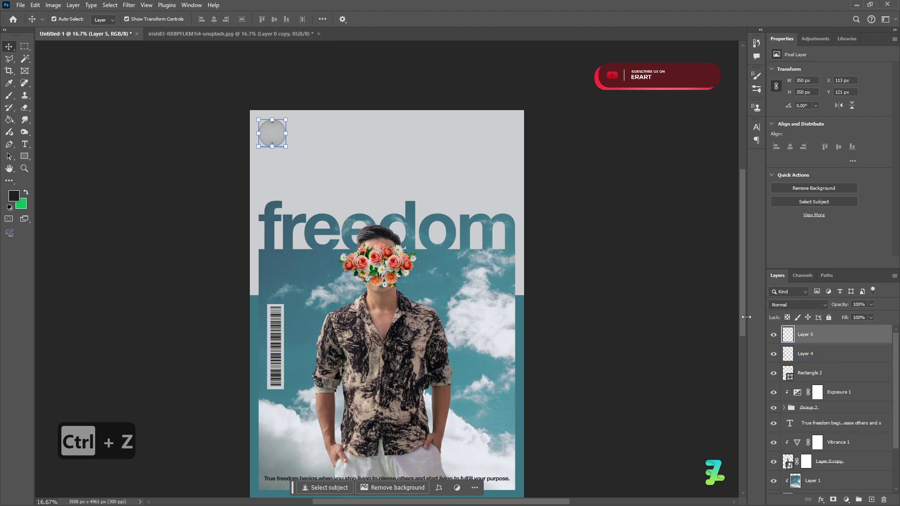
Step: Duplicate the sphere and place the copy level with the original near the poster's upper-right corner
key("ctrl+alt+t")
left_click_drag(277, 146, 500, 147)
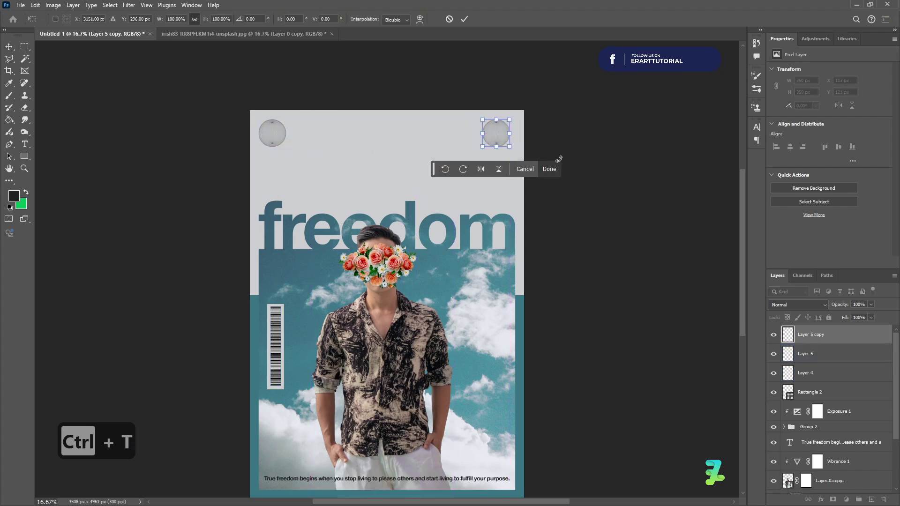
key("Return")
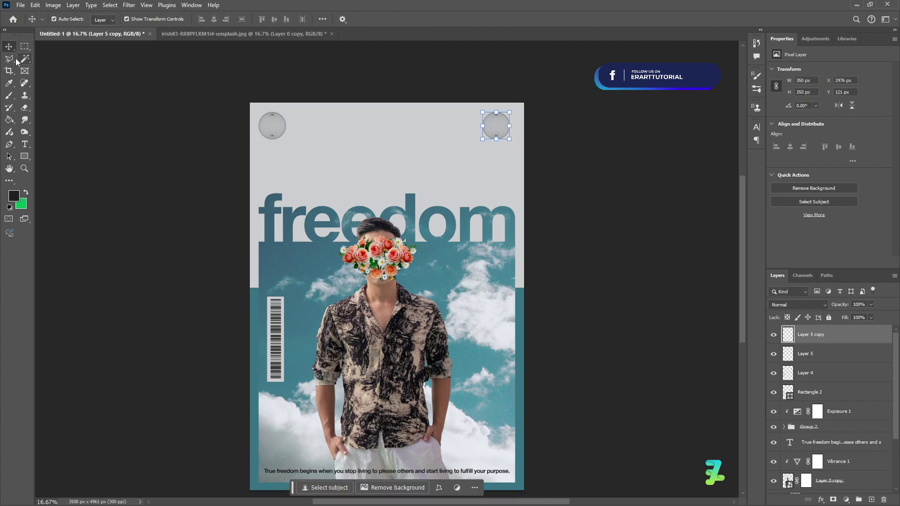
left_click(86, 129)
Step: Add the text "Title -" above the left part of the headline in 18 pt Helvetica Neue Bold
left_click(24, 144)
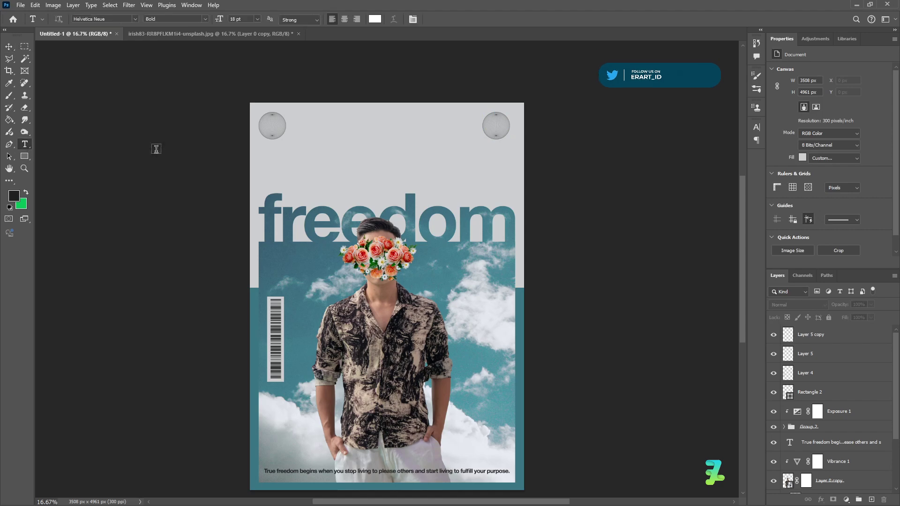
left_click(293, 174)
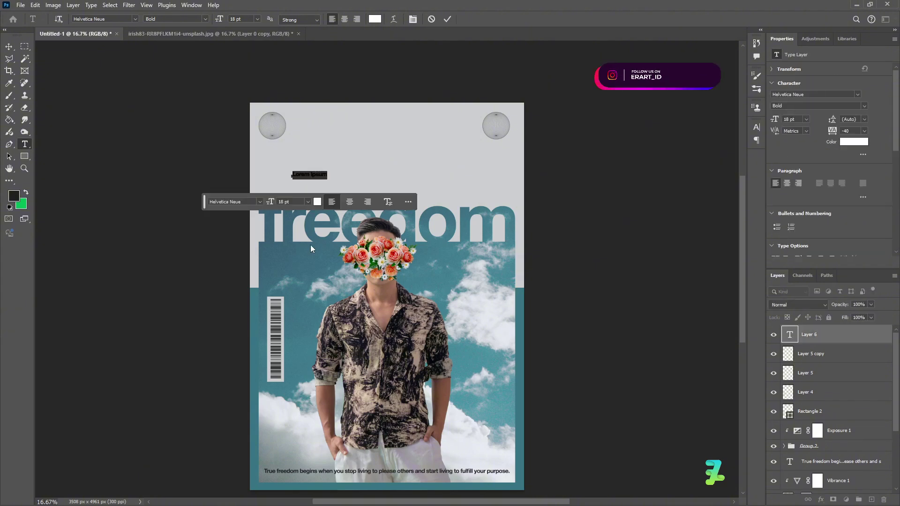
type("Title")
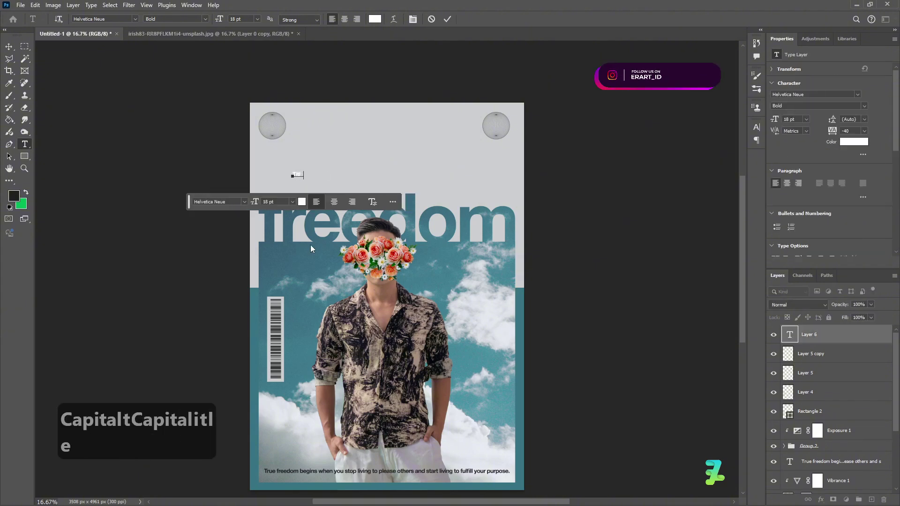
type("-")
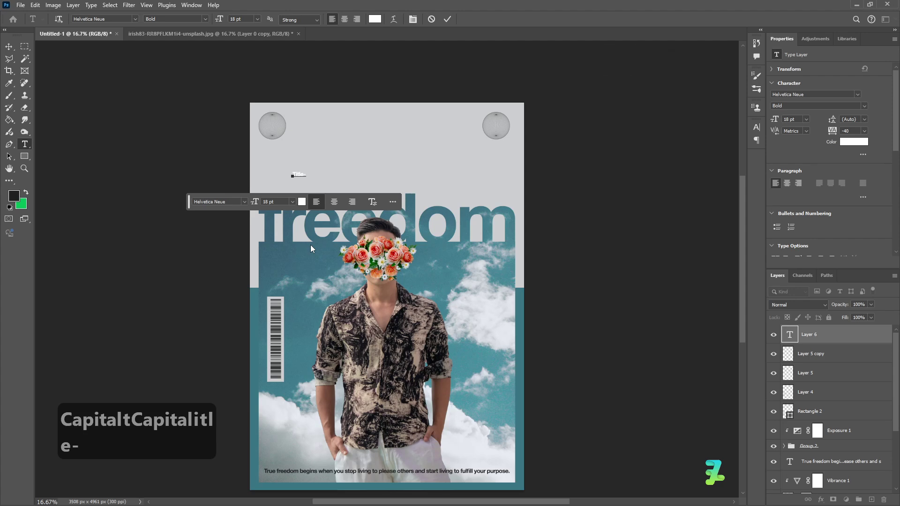
key("Left")
Step: Colour the "Title -" text #393b3c and set its tracking to 40
key("ctrl+a")
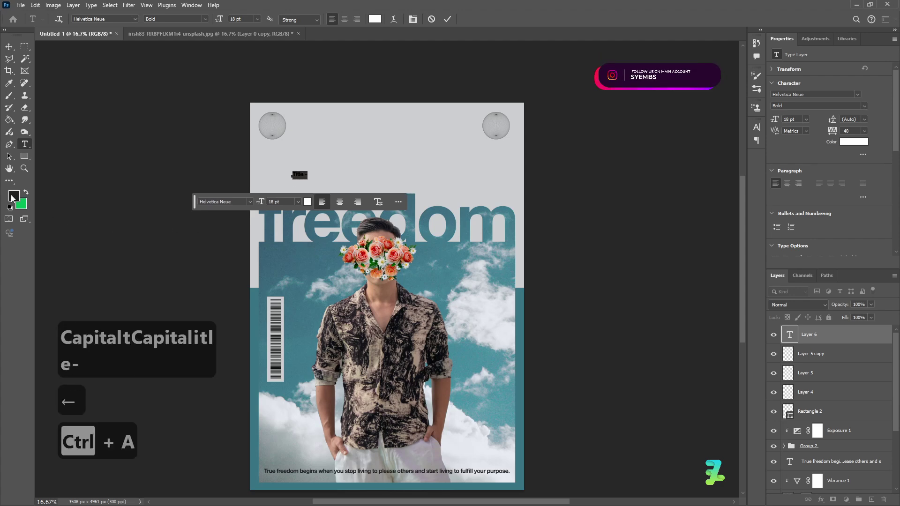
left_click(26, 192)
left_click(26, 193)
left_click(15, 196)
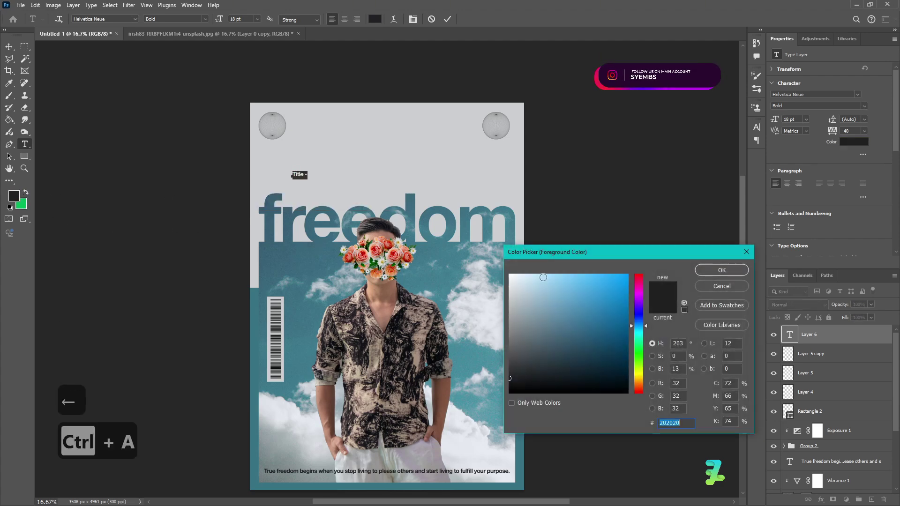
type("393b3c")
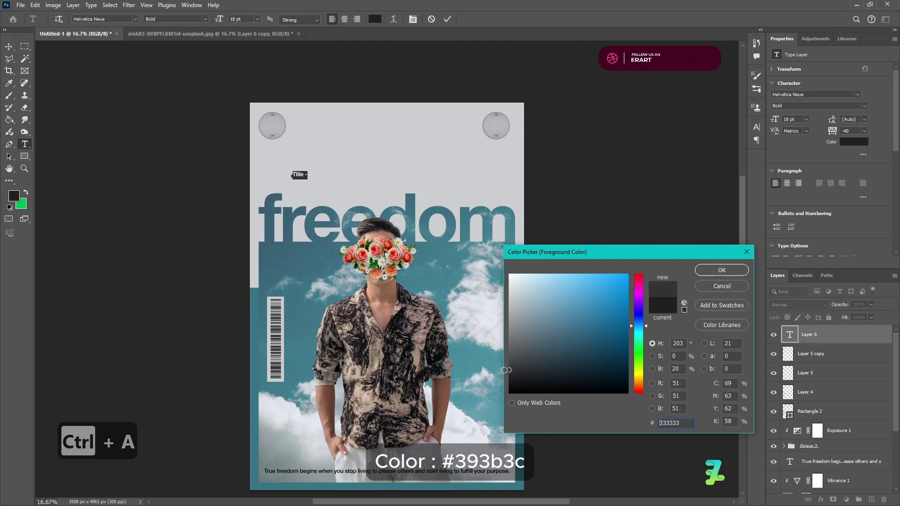
left_click(715, 274)
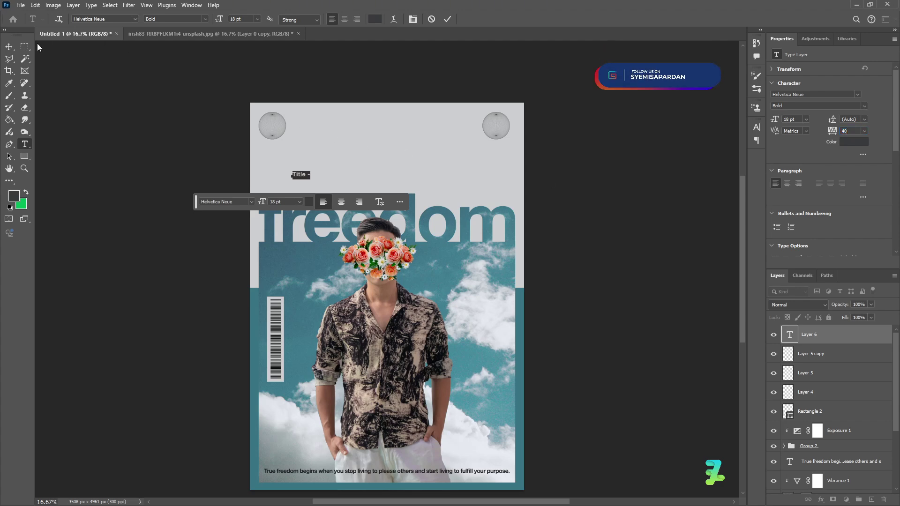
left_click(9, 47)
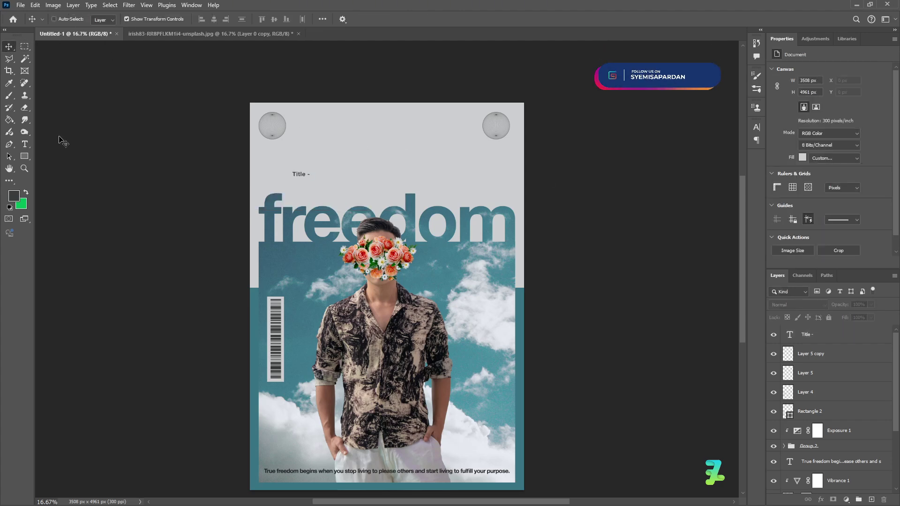
Step: Move "Title -" down beside the headline's "f", then duplicate it and place the copy directly beneath the original
key("ctrl+equal")
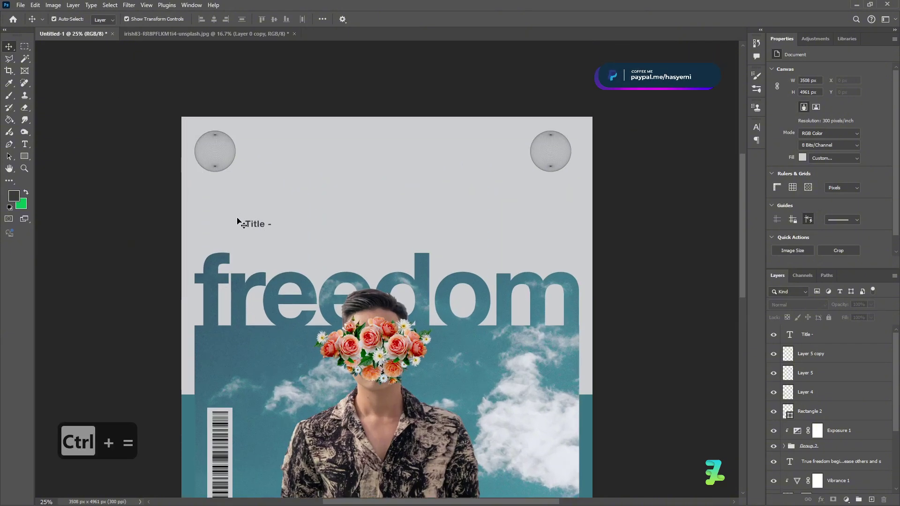
left_click_drag(238, 220, 246, 256)
key("ctrl+j")
left_click(246, 254)
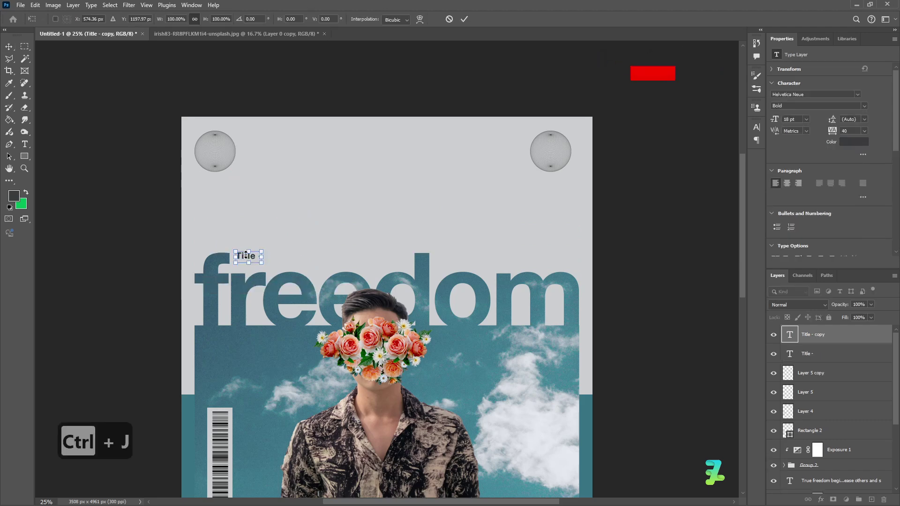
left_click_drag(246, 254, 319, 282)
key("Return")
key("ctrl+z")
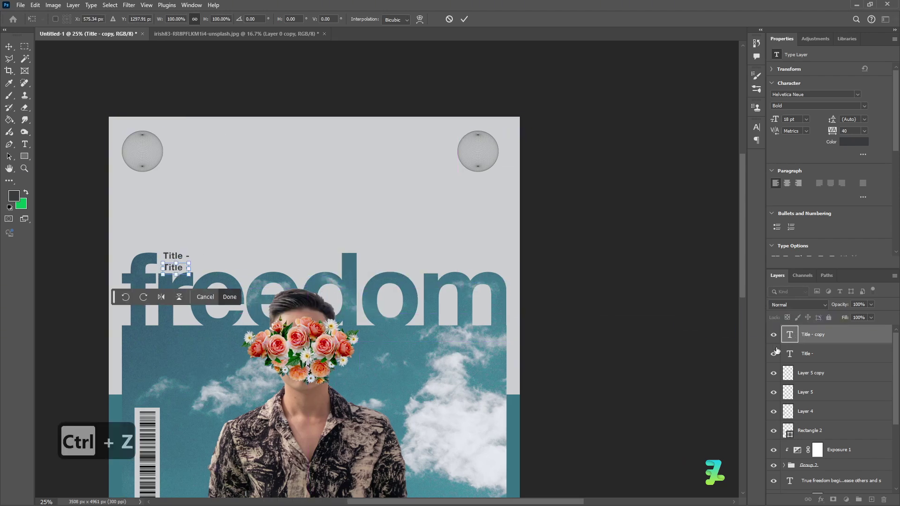
Step: Reword the lower "Title -" copy as "Freedom" and set its font to SF Pro Text Regular
double_click(791, 338)
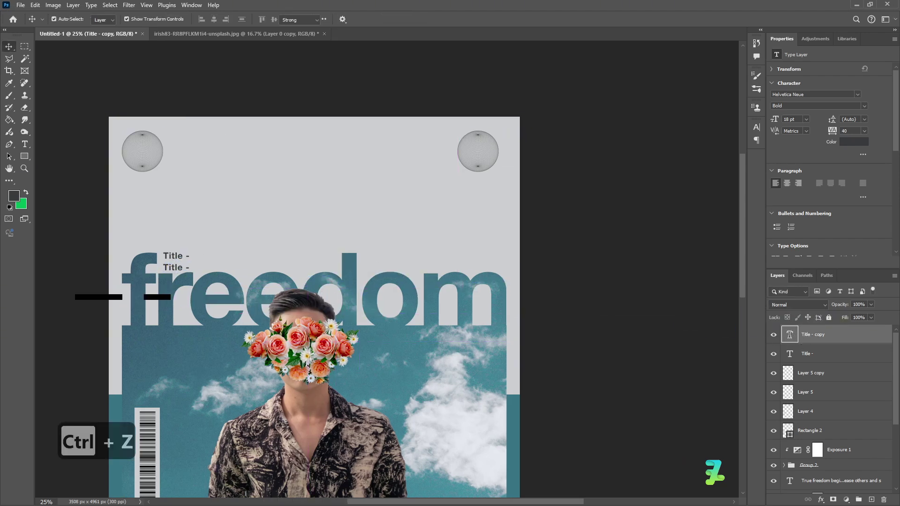
type("Freedom")
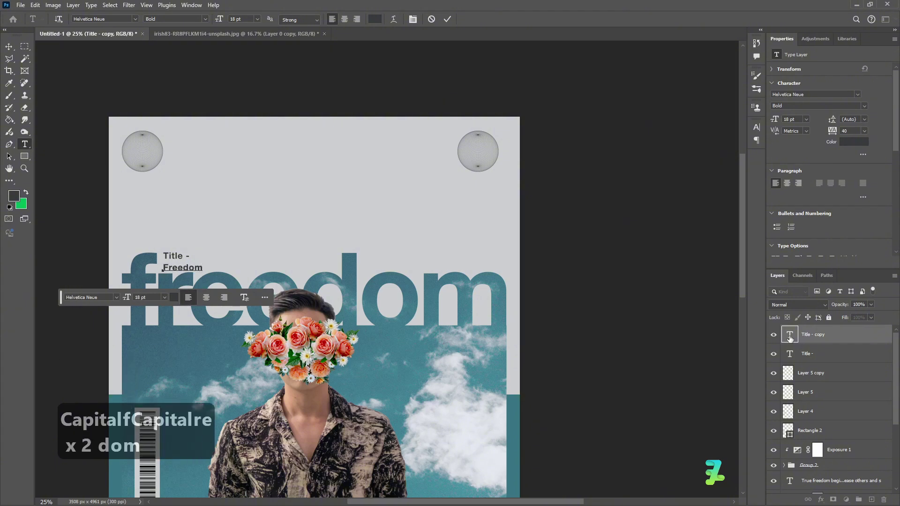
key("ctrl+a")
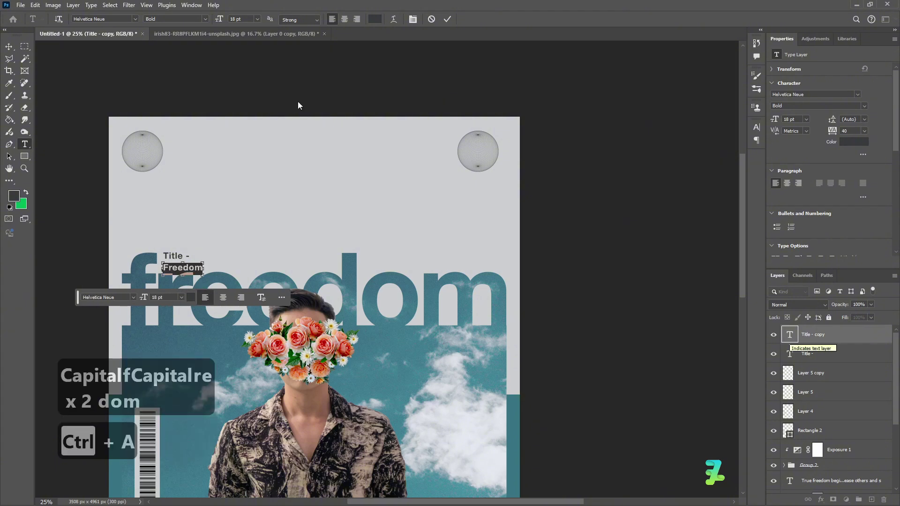
left_click(206, 20)
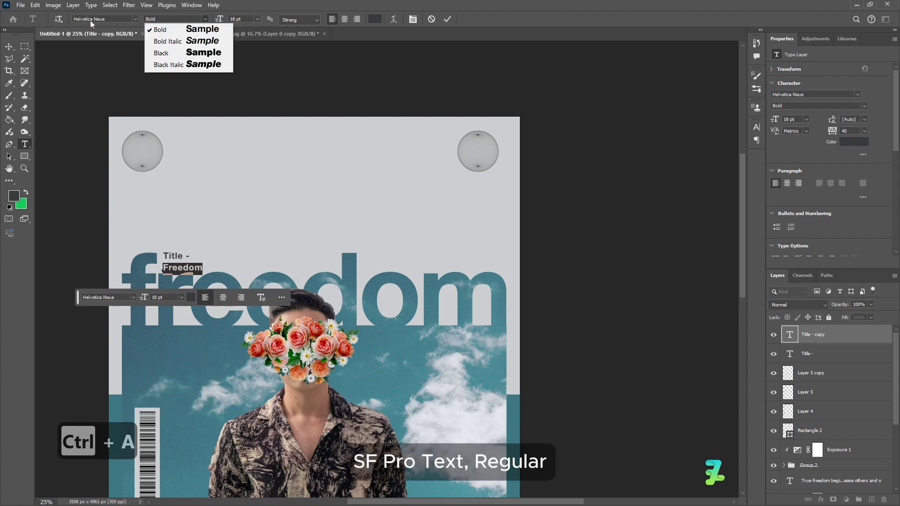
left_click(131, 21)
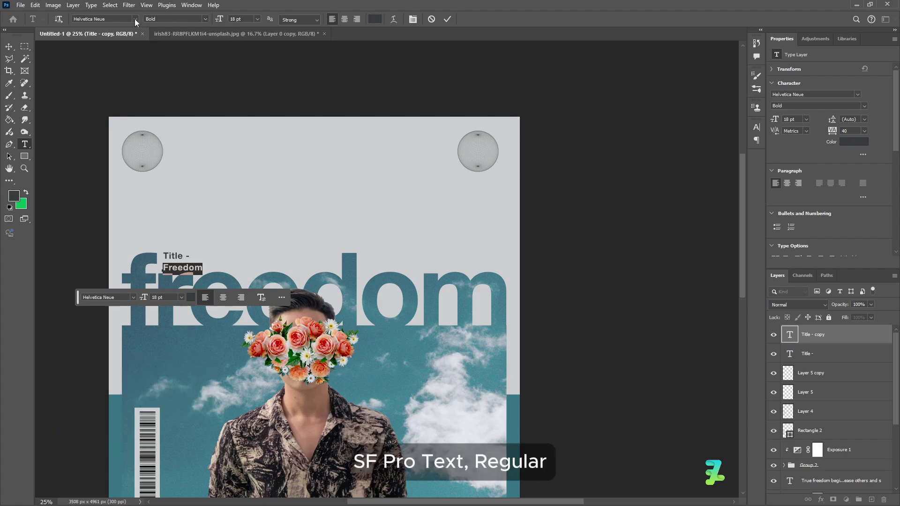
left_click(134, 19)
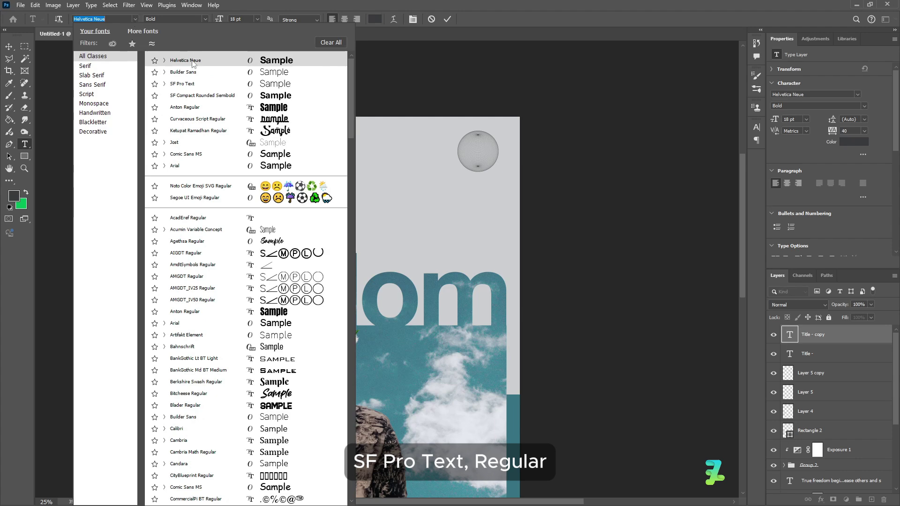
left_click(200, 81)
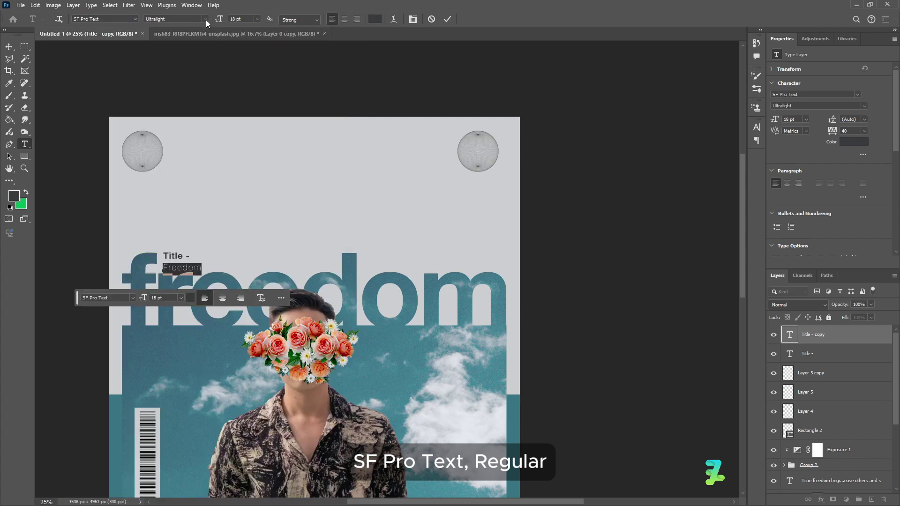
left_click(205, 20)
left_click(193, 100)
left_click(9, 47)
left_click(62, 170)
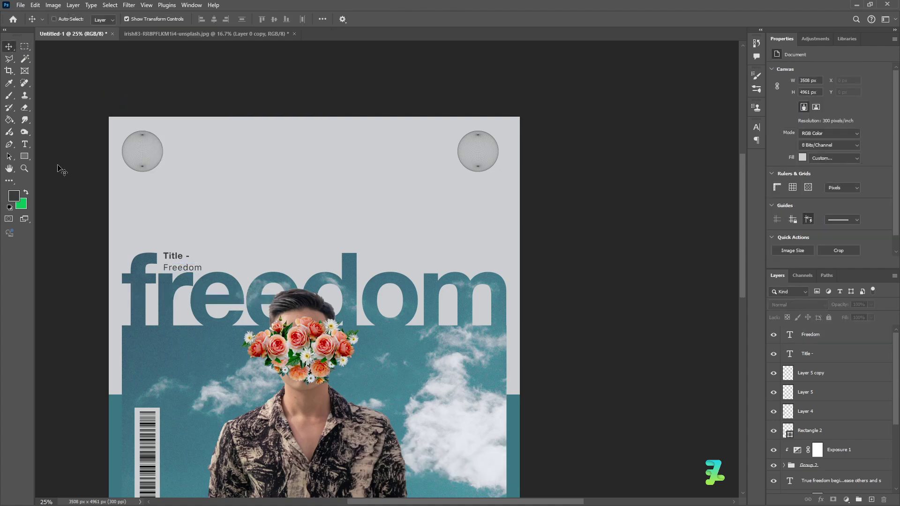
Step: Reduce the small "Freedom" text to 11 pt
key("ctrl+minus")
key("ctrl+equal")
key("ctrl+equal")
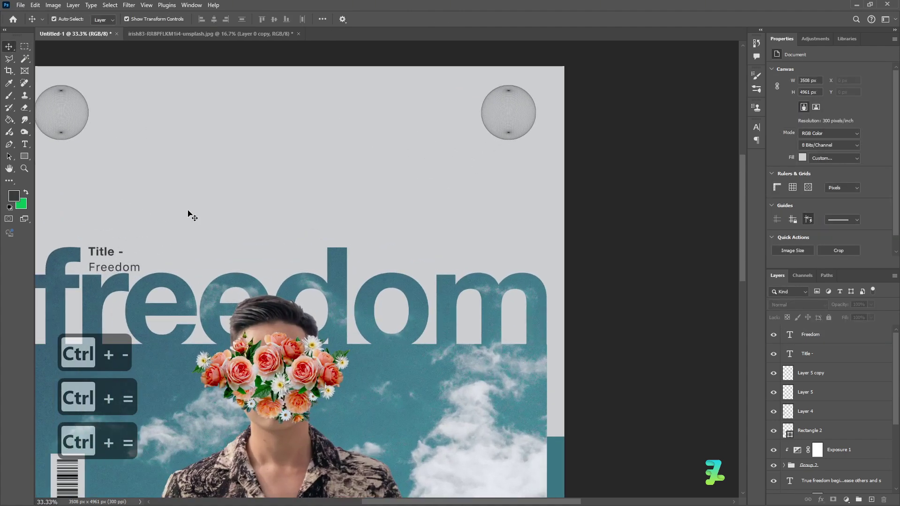
scroll(395, 488, "left", 5)
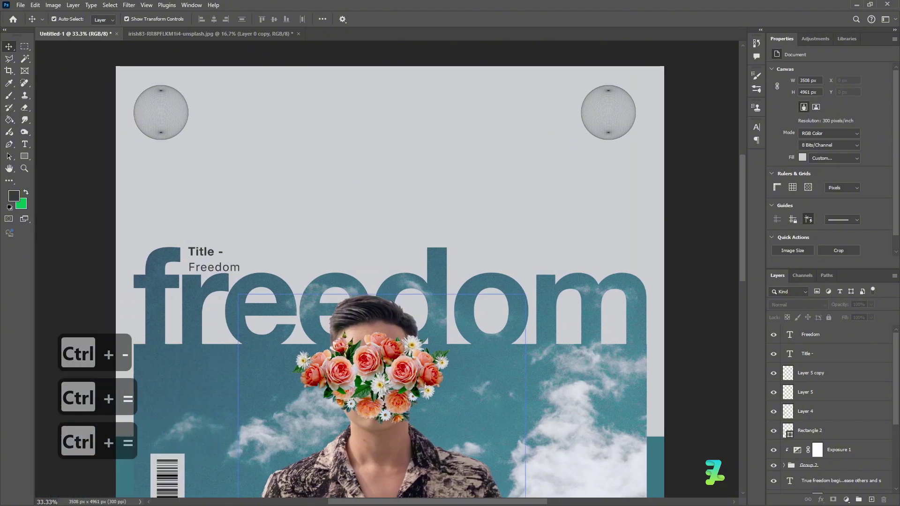
left_click(797, 353)
left_click(802, 334)
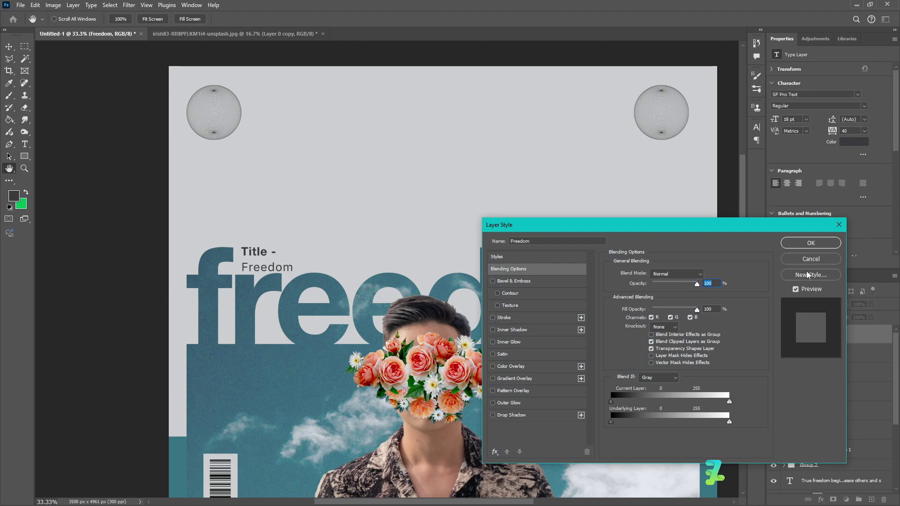
left_click(811, 259)
double_click(789, 334)
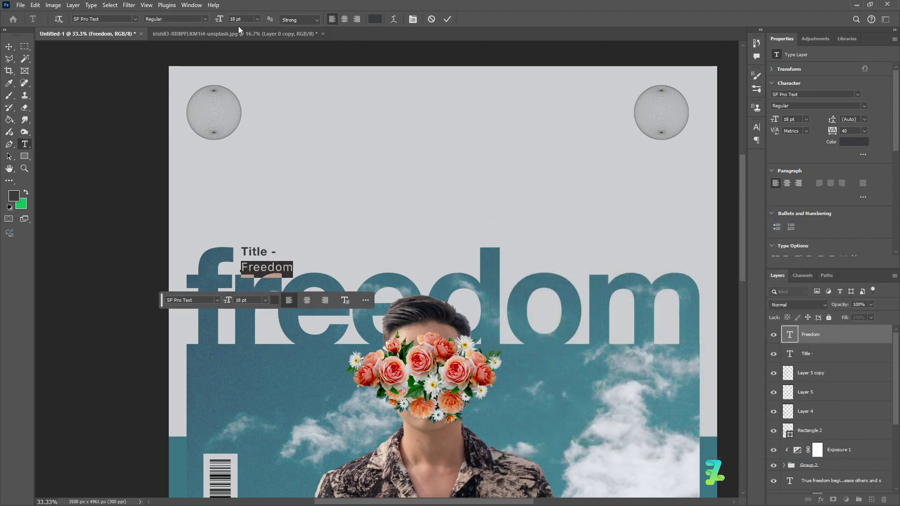
left_click(257, 19)
left_click(249, 73)
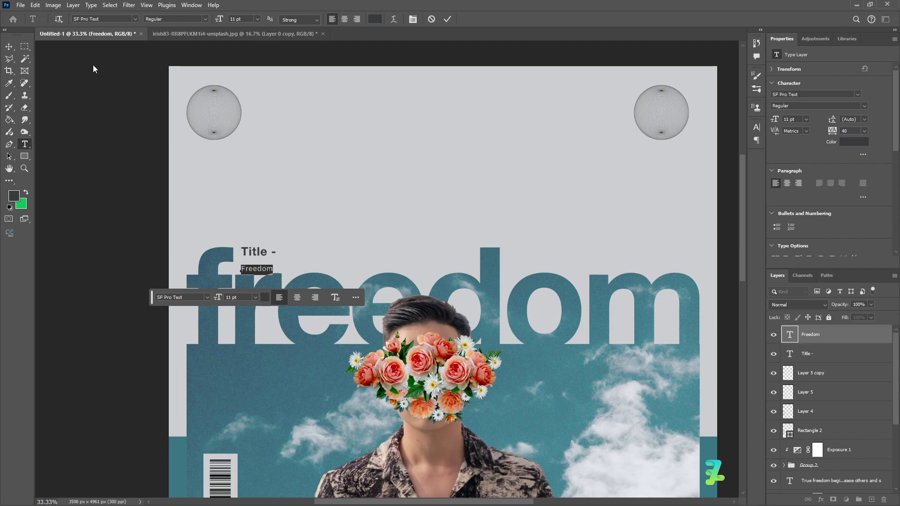
left_click(6, 49)
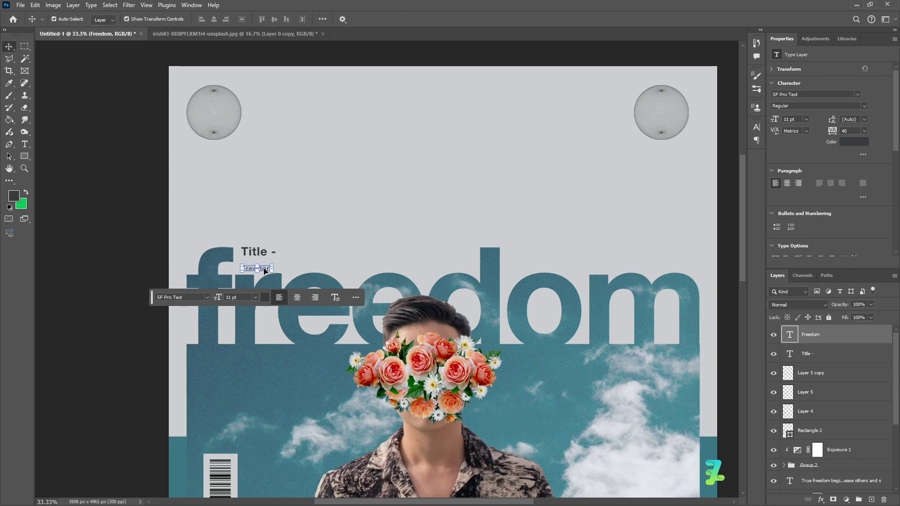
Step: Move the small "Freedom" text up close beneath "Title -" and select the "Title -" layer
left_click_drag(266, 271, 313, 254)
key("ctrl+t")
key("ctrl+z")
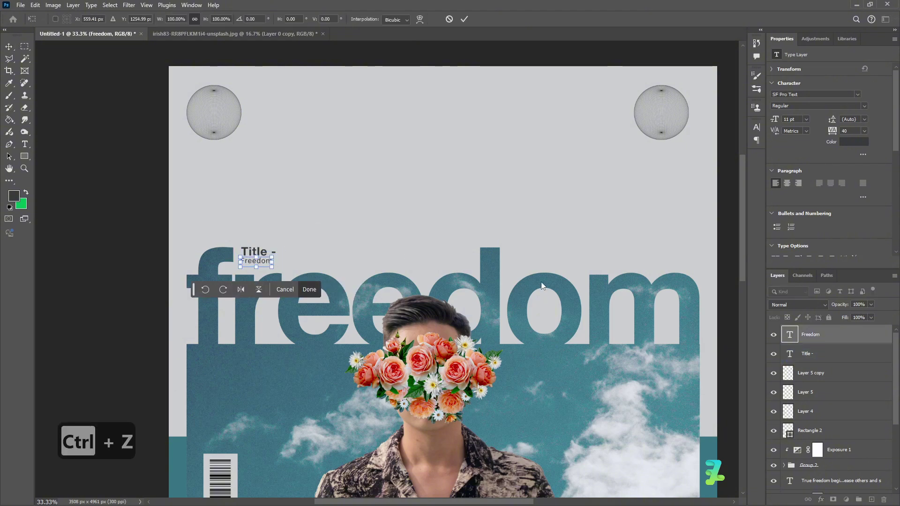
left_click(790, 354)
key("w")
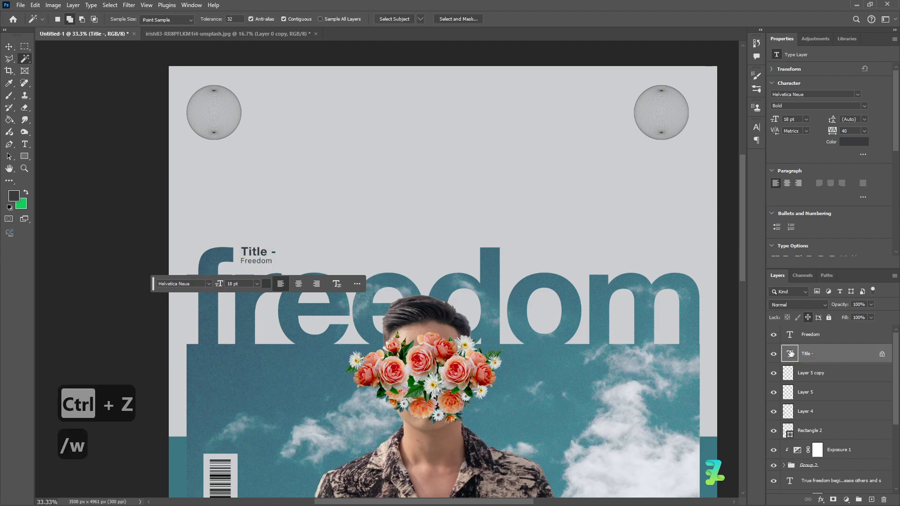
key("v")
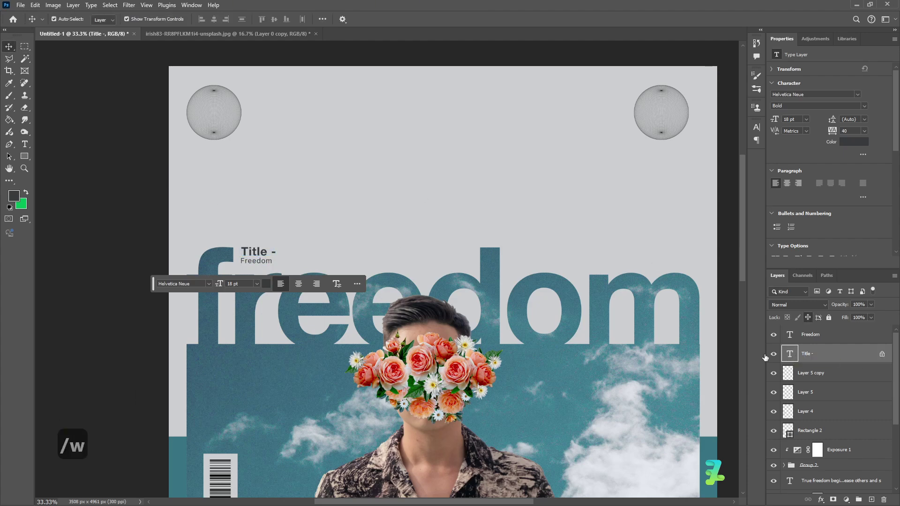
key("Up")
key("Up")
key("Up")
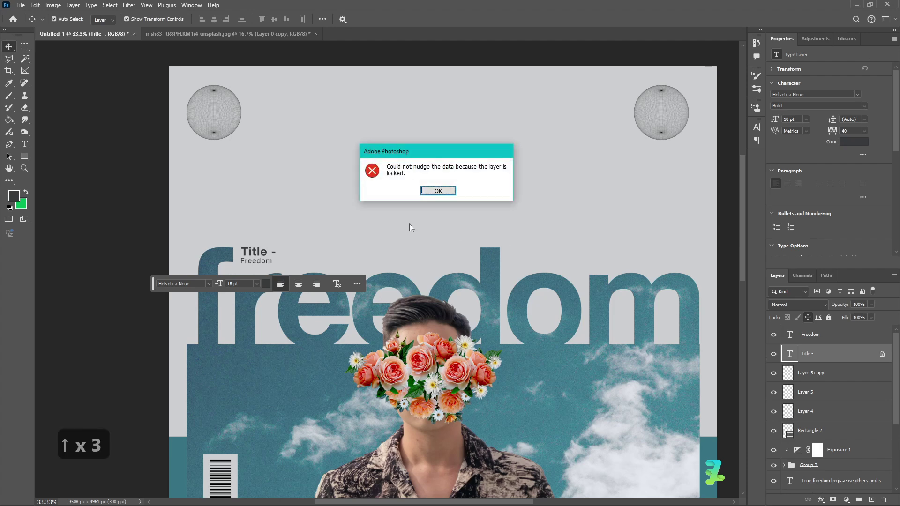
left_click(438, 191)
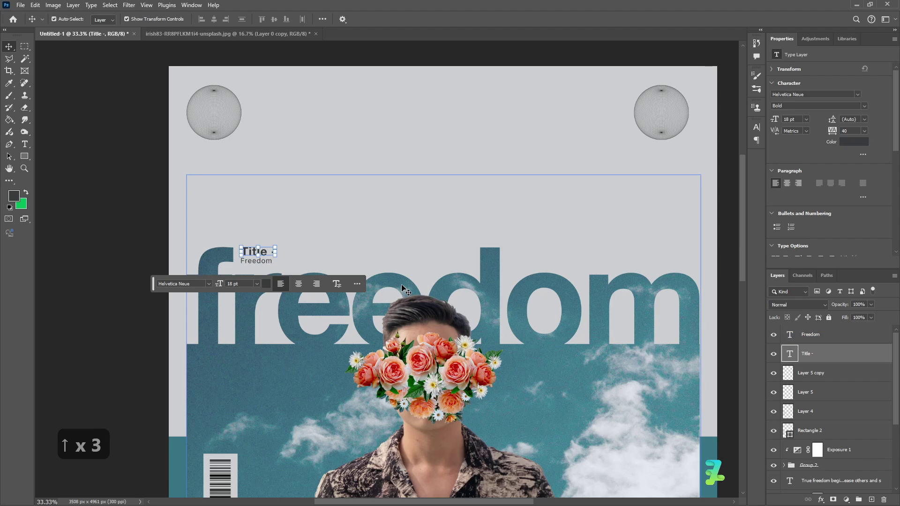
Step: Nudge the "Title -" text slightly upward to widen the gap above the small "Freedom" text
key("Up")
key("Up")
key("Up")
key("Down")
key("Left")
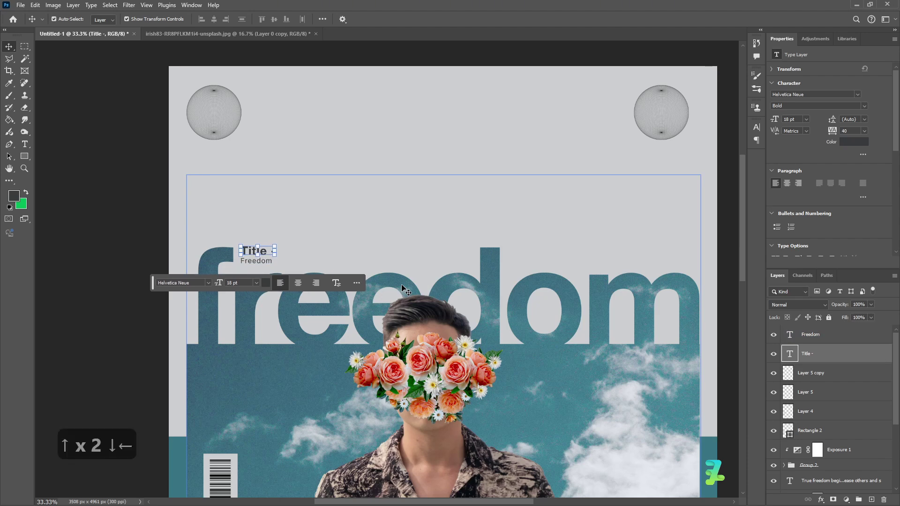
key("Right")
Step: Duplicate the "Title -" and "Freedom" text pair and place the copy to its right, level with the original
left_click(826, 338, "ctrl")
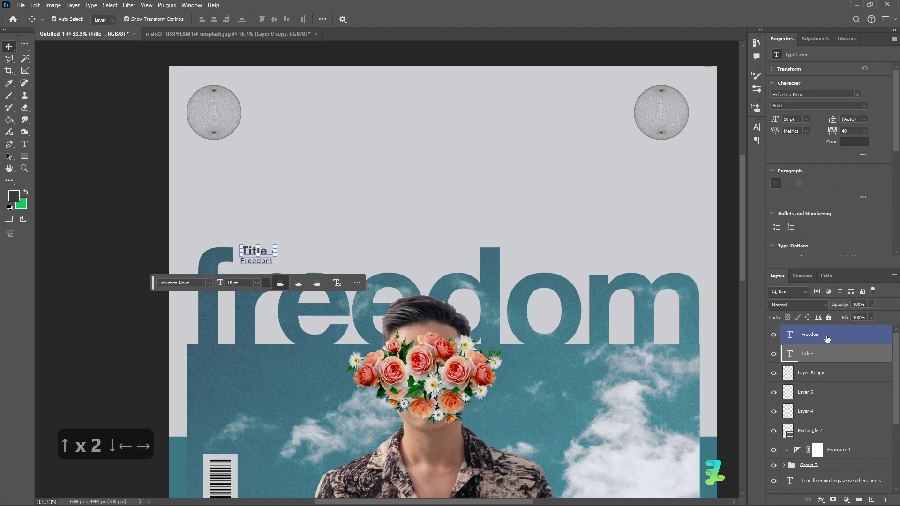
key("ctrl+j")
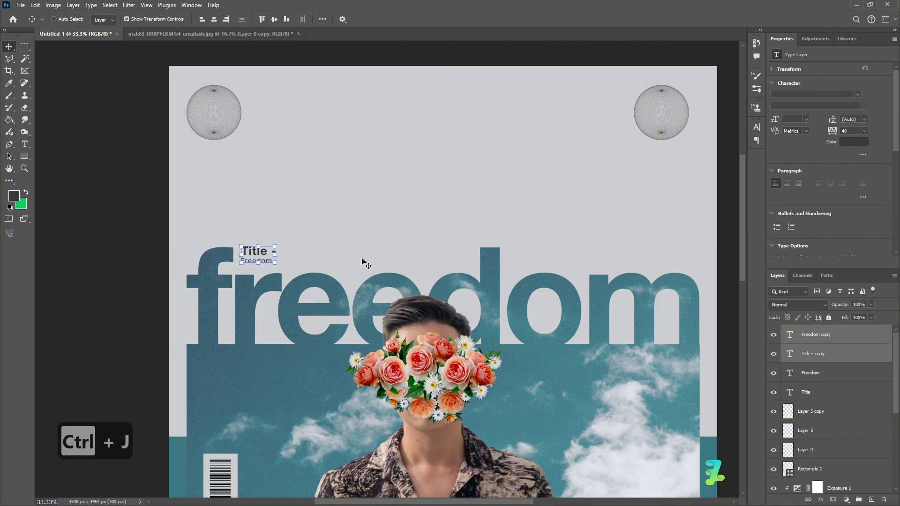
key("ctrl+t")
left_click_drag(254, 253, 330, 254)
key("Return")
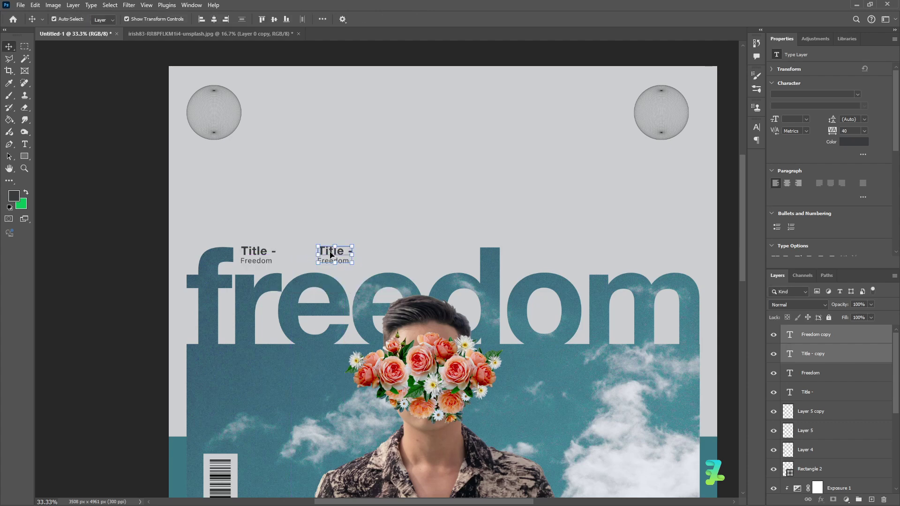
Step: Change the copied pair's heading to "Date" and the small text beneath it to "24-03-2025"
double_click(330, 254)
key("Caps_Lock")
type("Date")
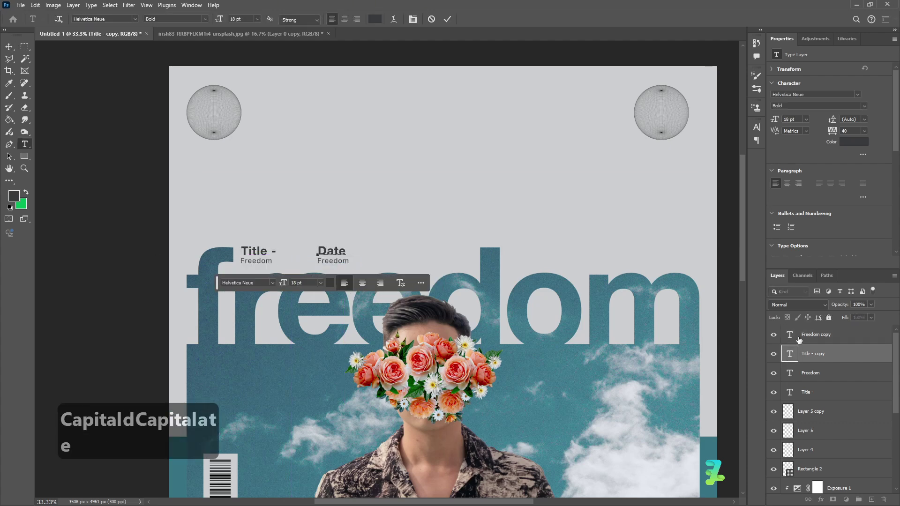
left_click(790, 334)
double_click(791, 334)
type("24")
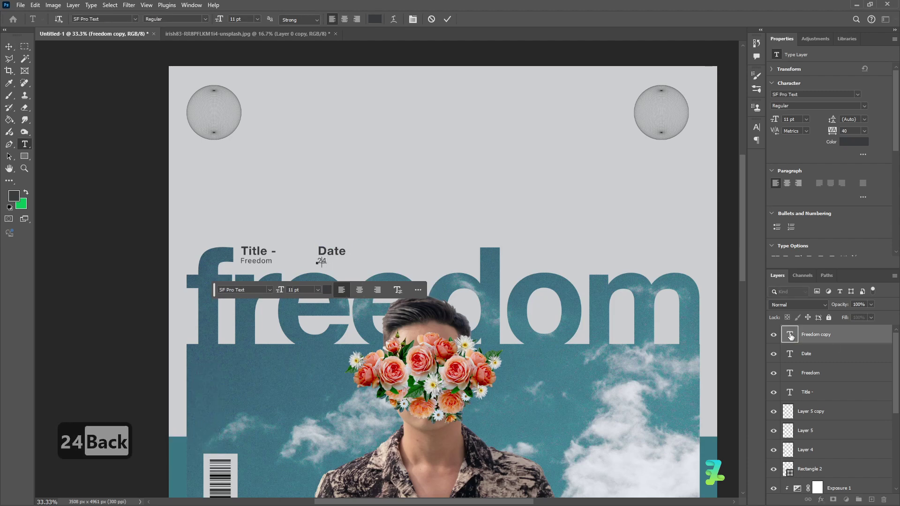
type("-03-2025")
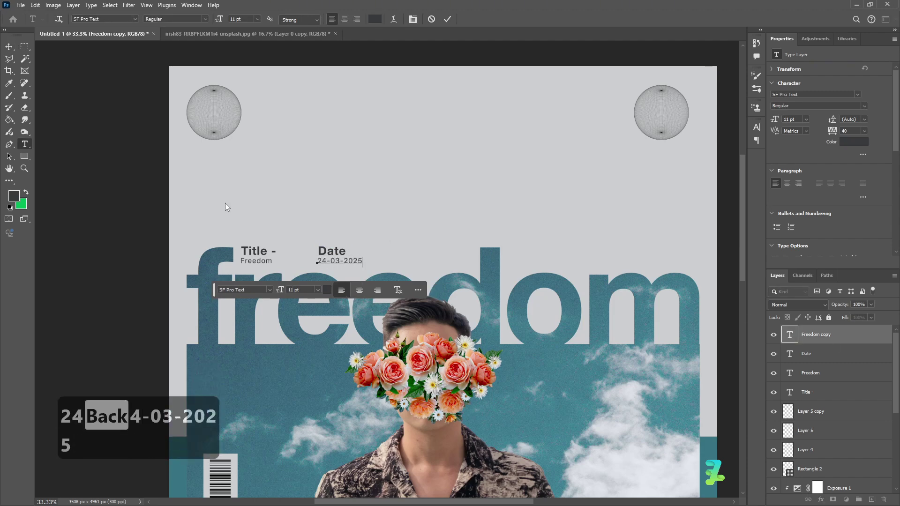
Step: Duplicate the "Date" and "24-03-2025" text pair and place the copy to its right, level with the original
left_click(11, 47)
left_click(49, 111, "ctrl")
left_click(834, 352)
left_click(834, 336, "ctrl")
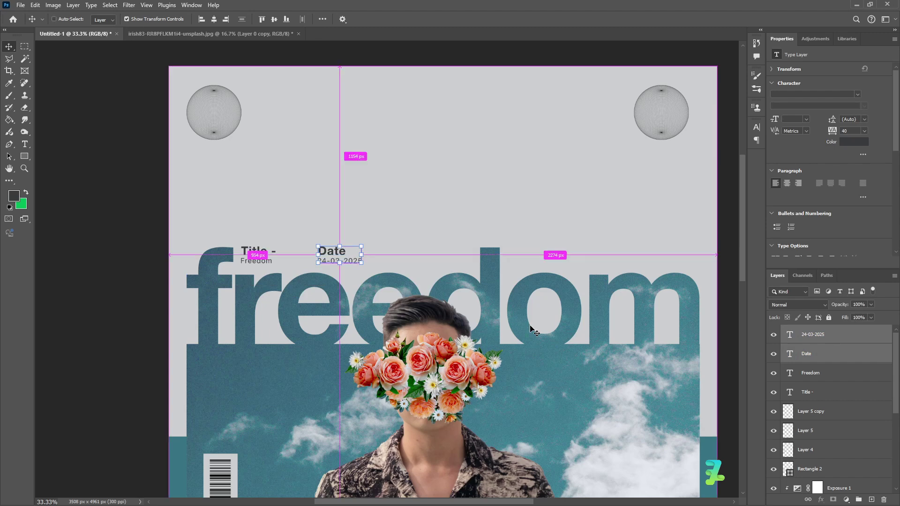
key("ctrl+j")
left_click_drag(344, 257, 428, 264)
key("ctrl+z")
left_click(826, 360)
left_click(826, 335, "ctrl")
key("ctrl+t")
key("Return")
Step: Change the newly copied heading to "Time -" and extend the original "Date" heading to "Date -"
double_click(791, 355)
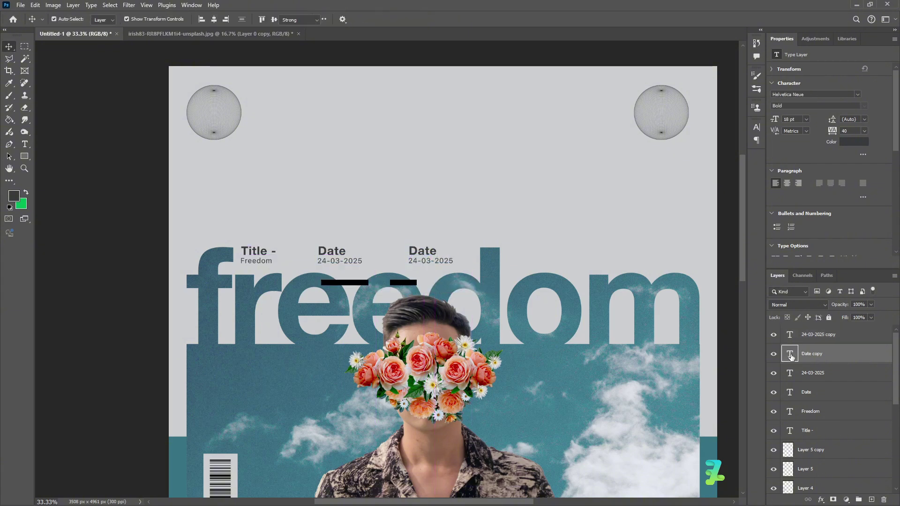
type("Time -")
double_click(791, 394)
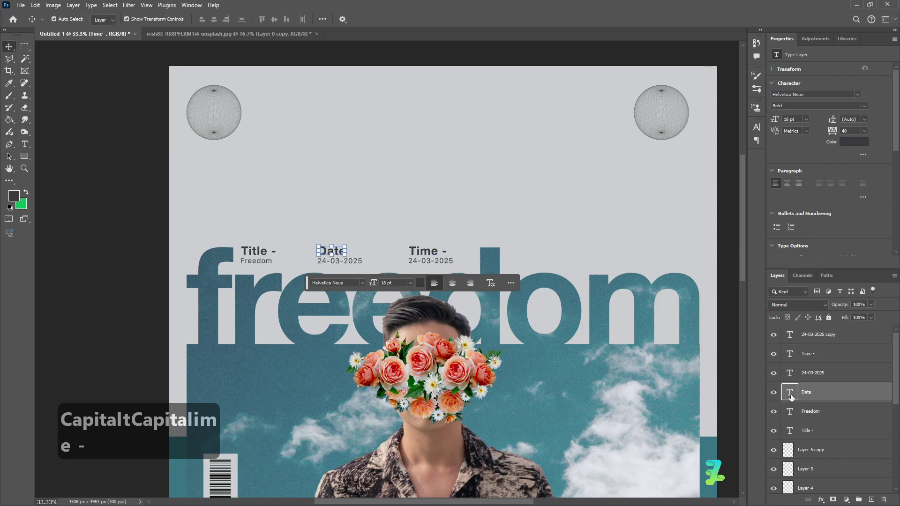
key("Right")
type("-")
key("BackSpace")
type("-")
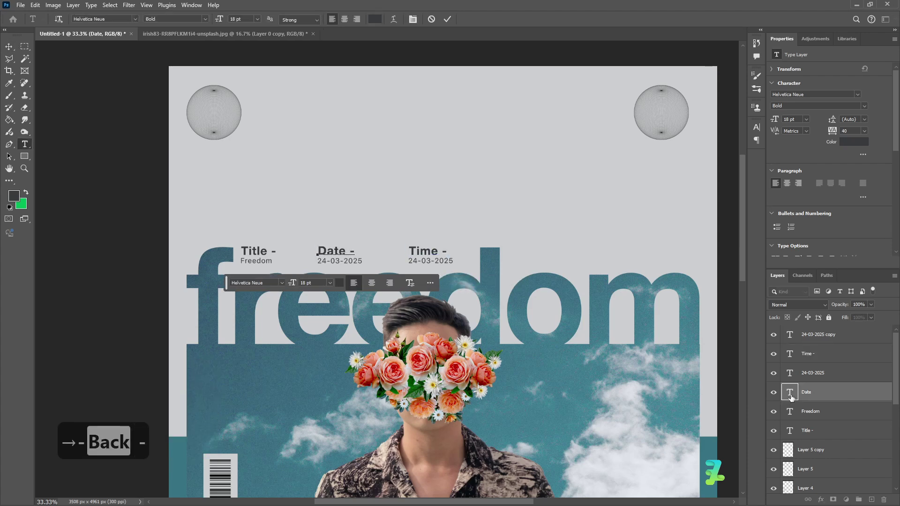
Step: Replace the small text beneath "Time -" with "01:24 am"
double_click(791, 334)
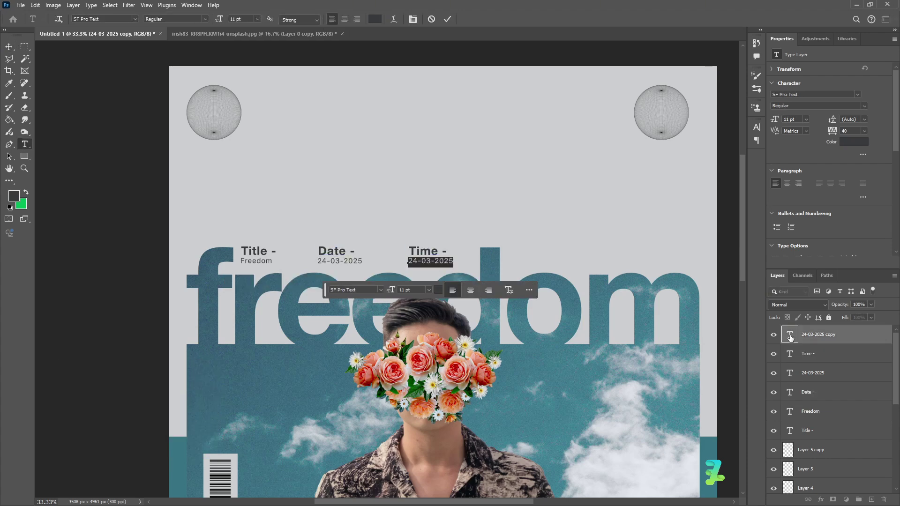
type("01.")
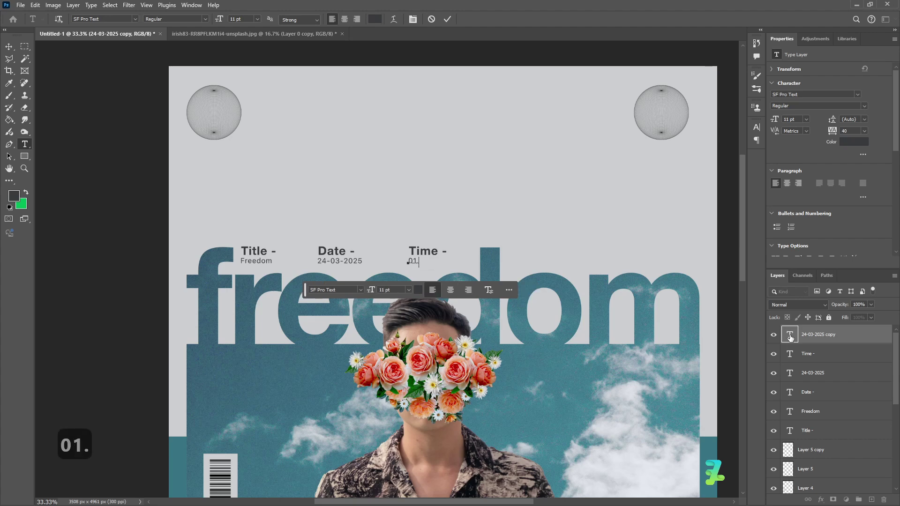
key("BackSpace")
type(":24")
key("Caps_Lock")
key("Caps_Lock")
key("Caps_Lock")
key("Caps_Lock")
type("am")
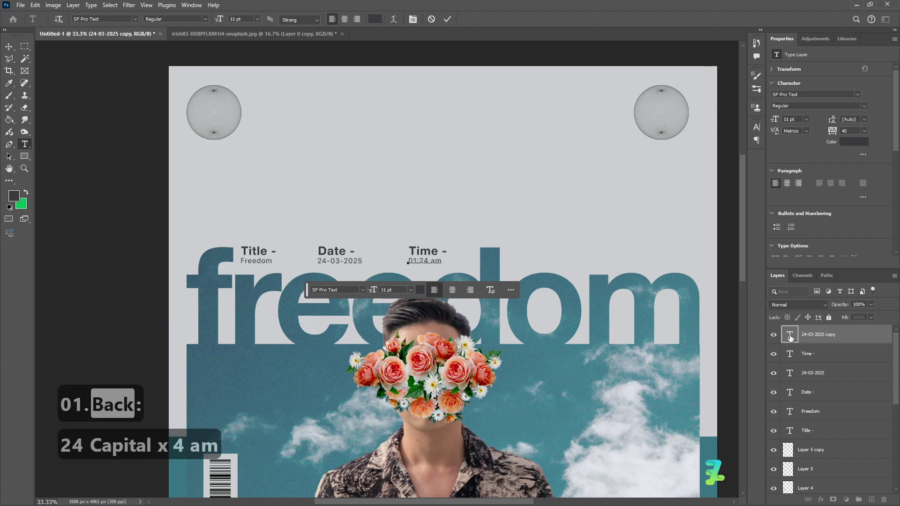
Step: Duplicate the "Time -" and "01:24 am" text pair and place the copy to its right, past the "d" of the headline
left_click(798, 357, "ctrl")
key("ctrl+j")
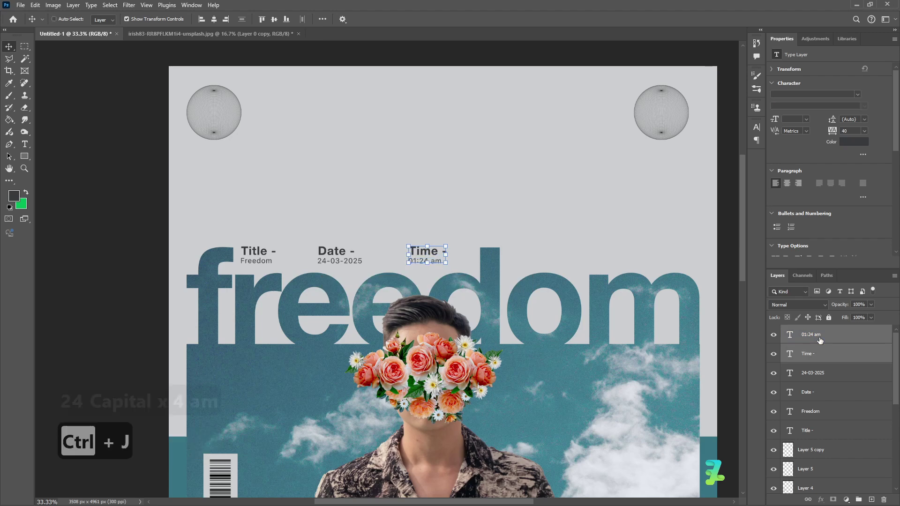
key("ctrl+t")
left_click_drag(452, 255, 559, 255)
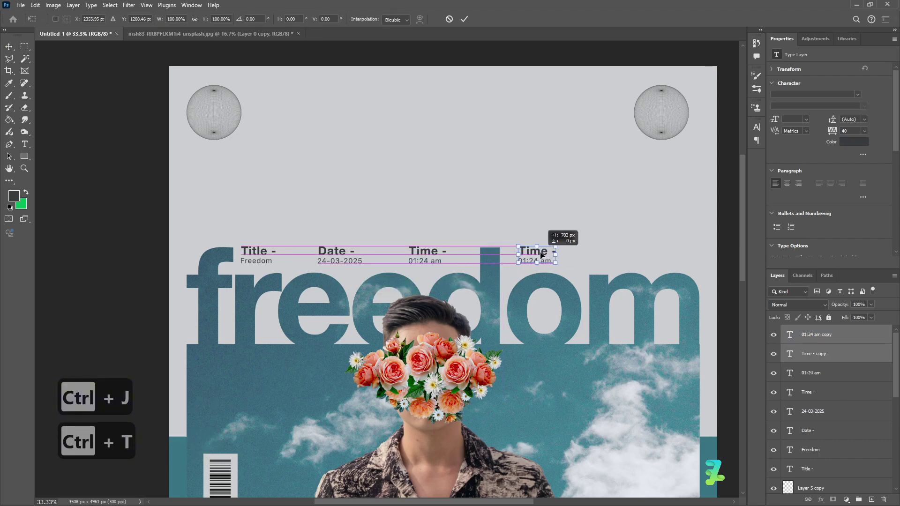
key("Return")
Step: Change the fourth pair's heading to "Poster -" and the small text beneath it to "Everyday"
double_click(791, 355)
type("Poster -")
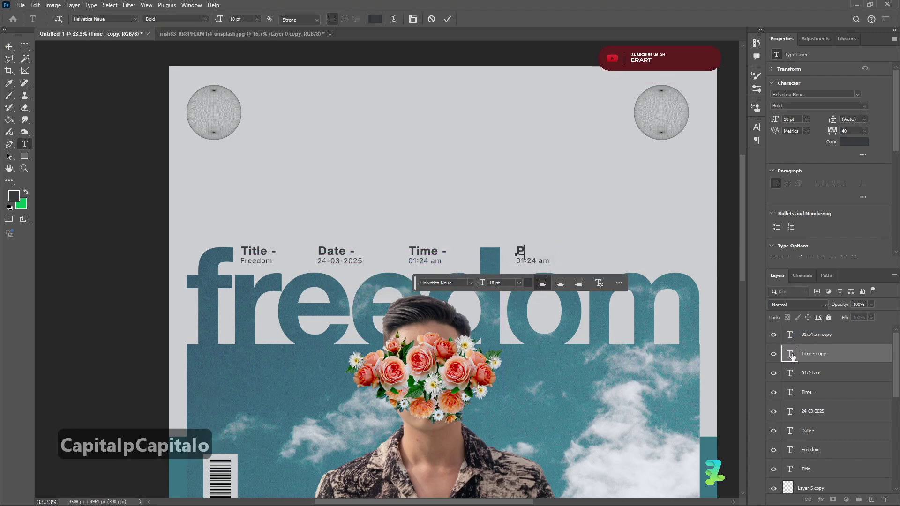
double_click(791, 335)
type("Everyday")
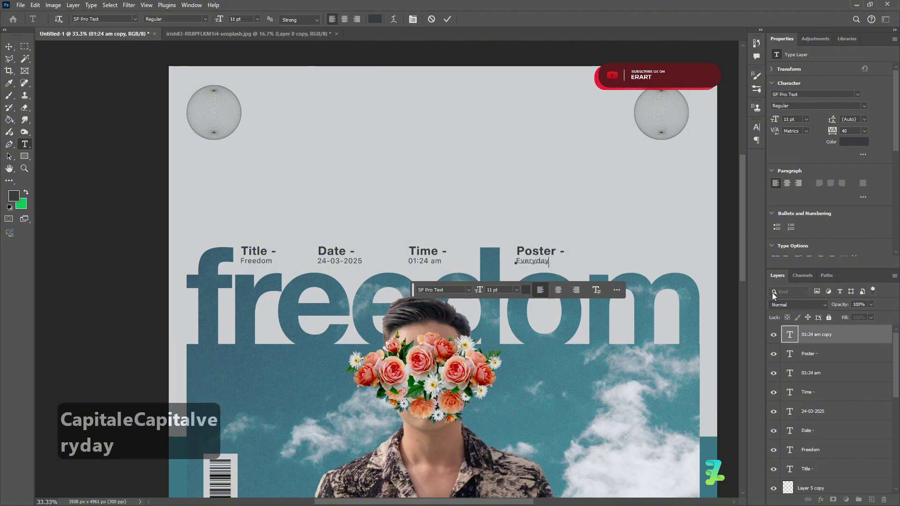
left_click(732, 265)
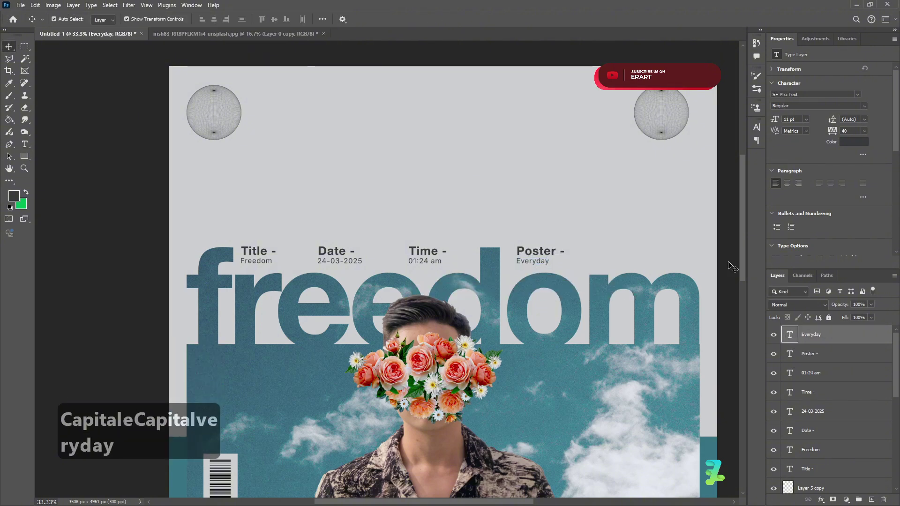
Step: Duplicate the "Poster -" and "Everyday" text pair and place the copy to its right, level with the original
left_click(805, 355)
left_click(805, 338, "shift")
key("ctrl+t")
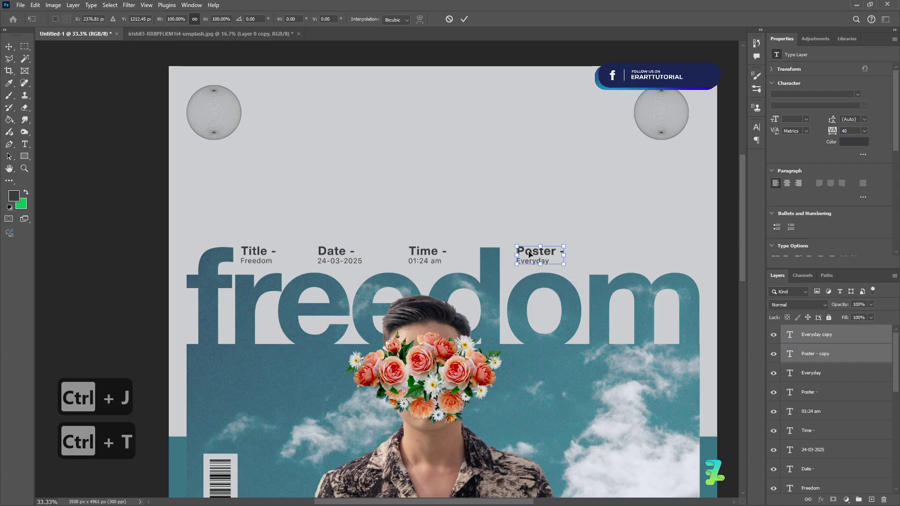
left_click_drag(529, 256, 614, 257)
key("Return")
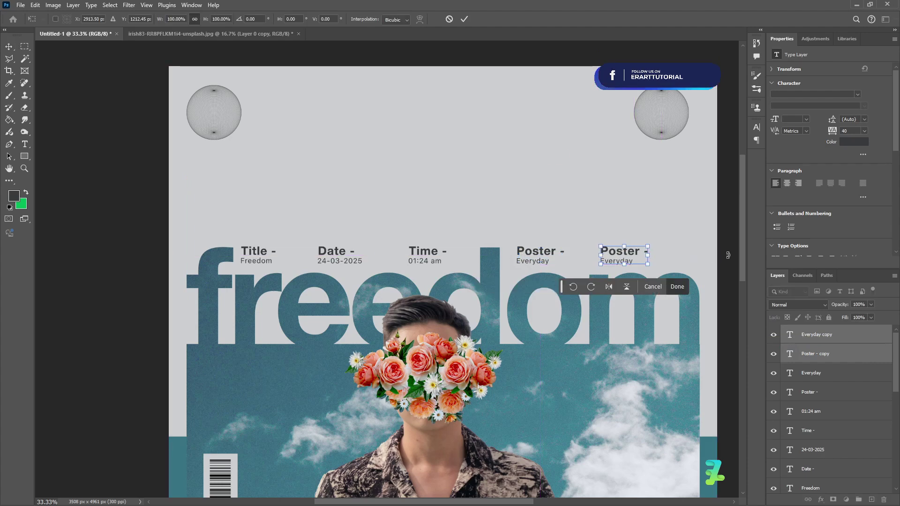
Step: Change the fifth pair's heading to "Youtube -"
double_click(790, 354)
key("Caps_Lock")
type("UY")
key("BackSpace")
key("BackSpace")
type("Y")
key("Caps_Lock")
type("outube -")
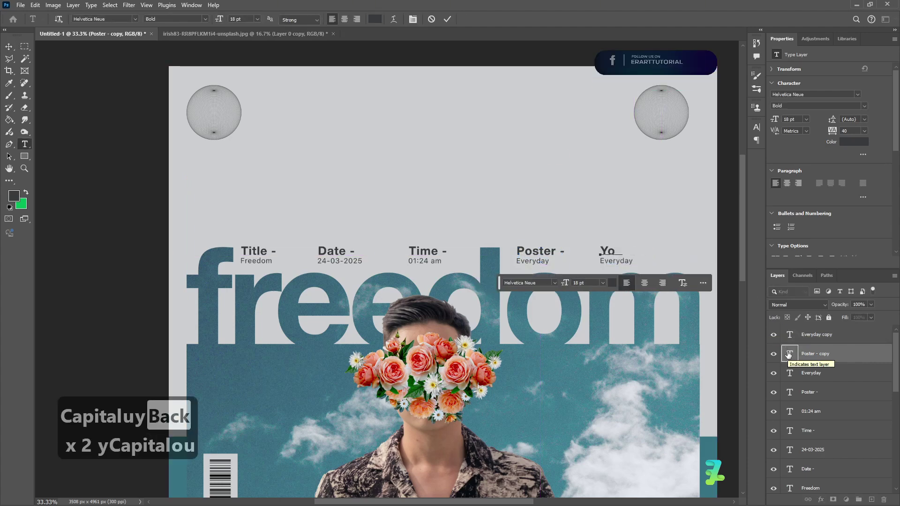
Step: Replace the small text beneath "Youtube -" with "ER Art" and clear the layer selection
left_click(791, 336)
double_click(791, 335)
key("Caps_Lock")
type("ER A")
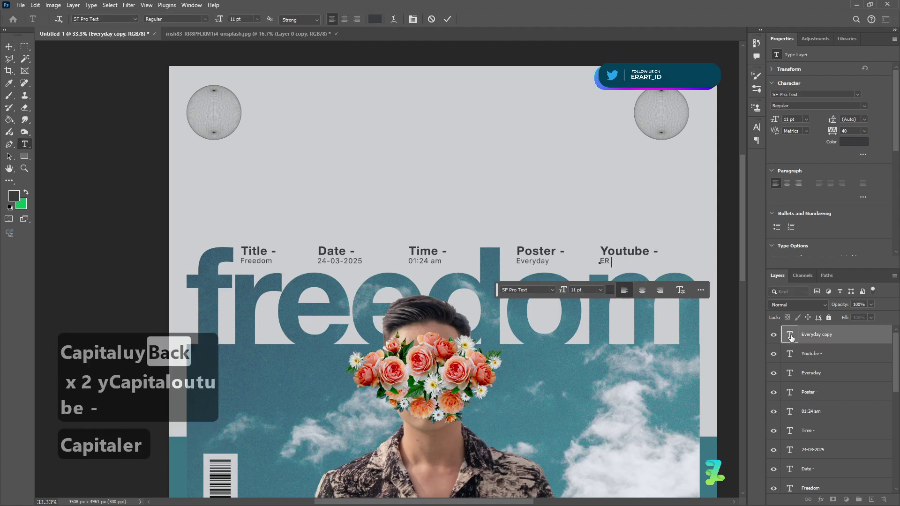
key("Caps_Lock")
type("rt")
left_click(721, 263)
left_click(721, 263)
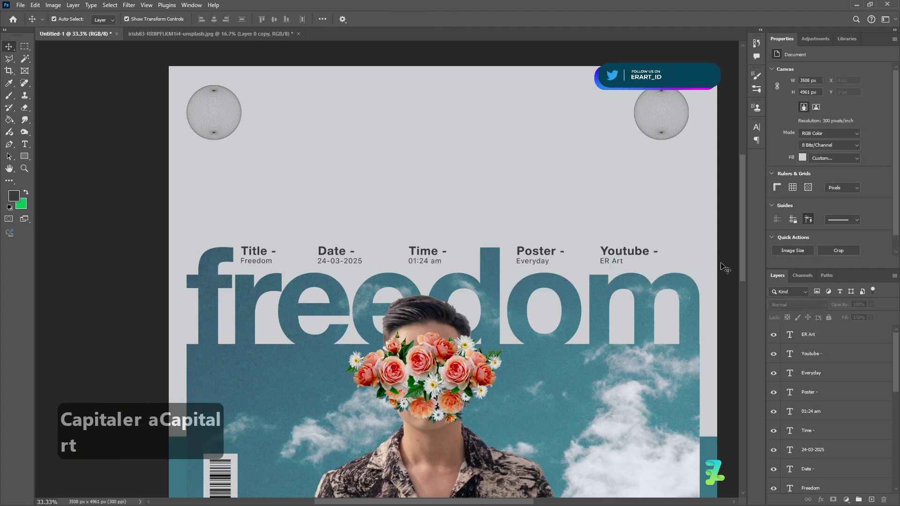
Step: Draw a small dark rectangle about 162 × 76 px in the empty area above the headline, between the two spheres
key("ctrl+minus")
key("ctrl+minus")
key("ctrl+minus")
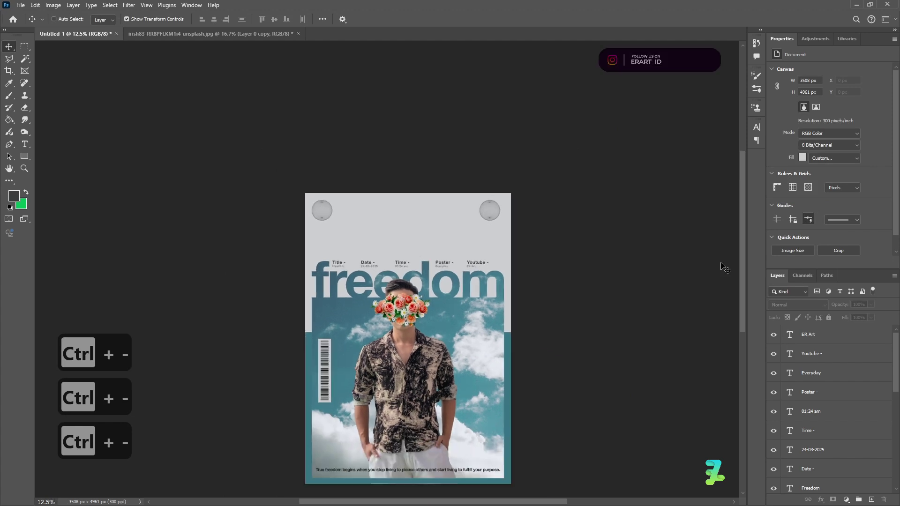
scroll(645, 313, "down", 5)
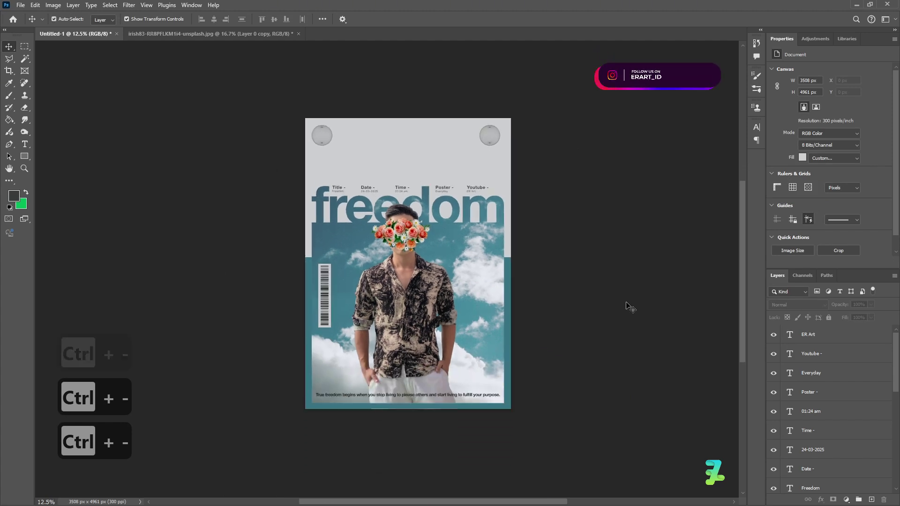
key("ctrl+equal")
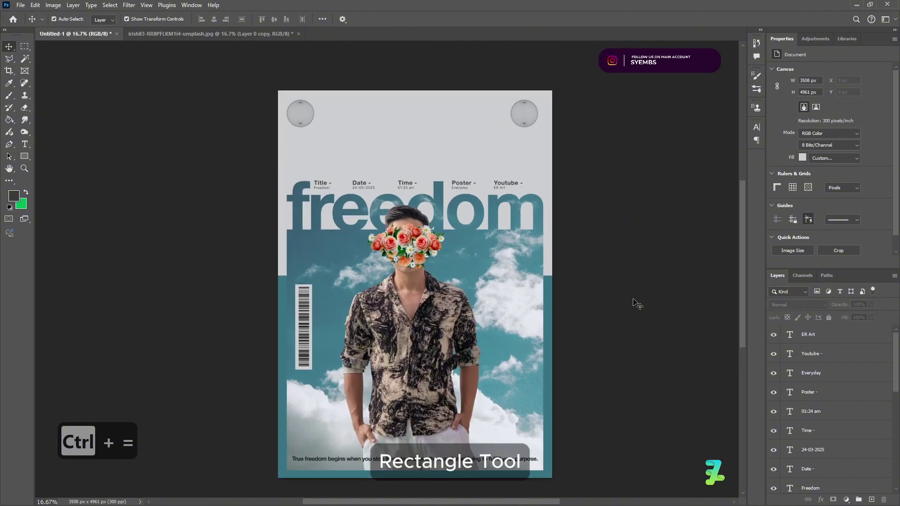
key("u")
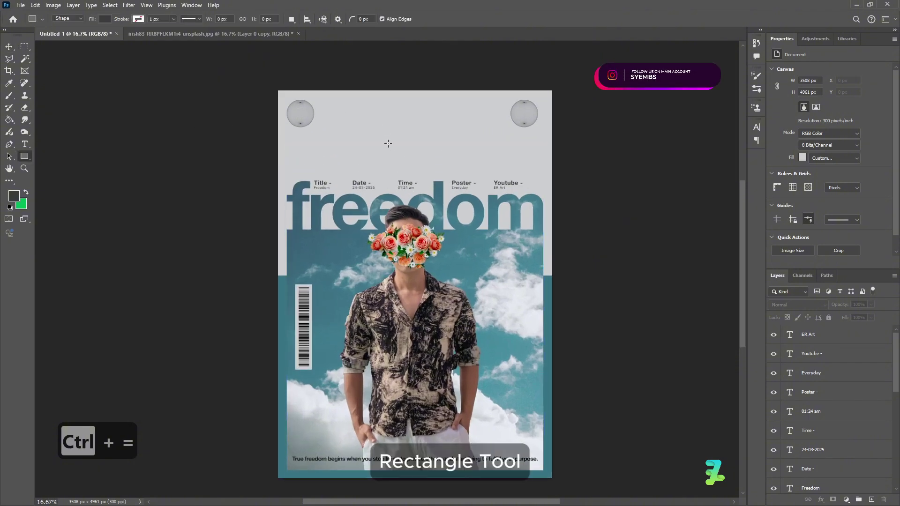
left_click_drag(388, 143, 401, 149)
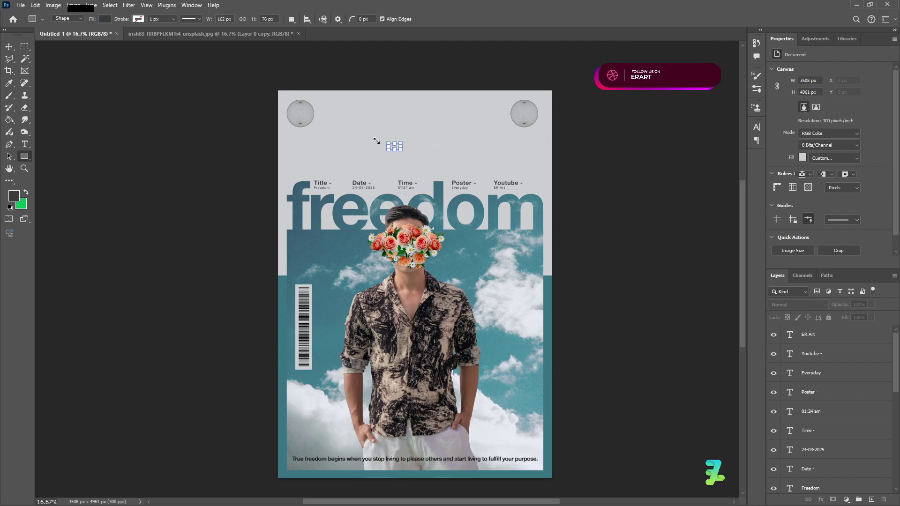
scroll(371, 133, "up", 2)
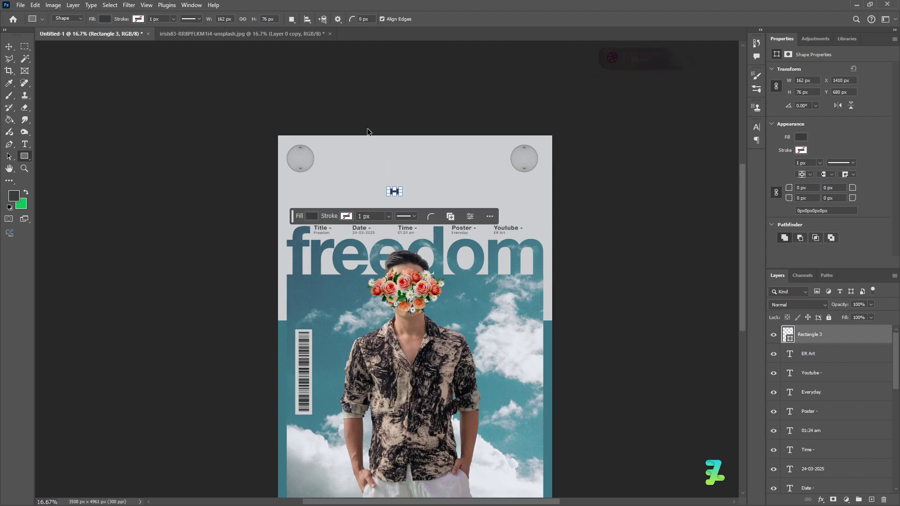
Step: Duplicate the small rectangle and place the copy flush against its left edge at X 1248 px, Y 680 px
key("ctrl+equal")
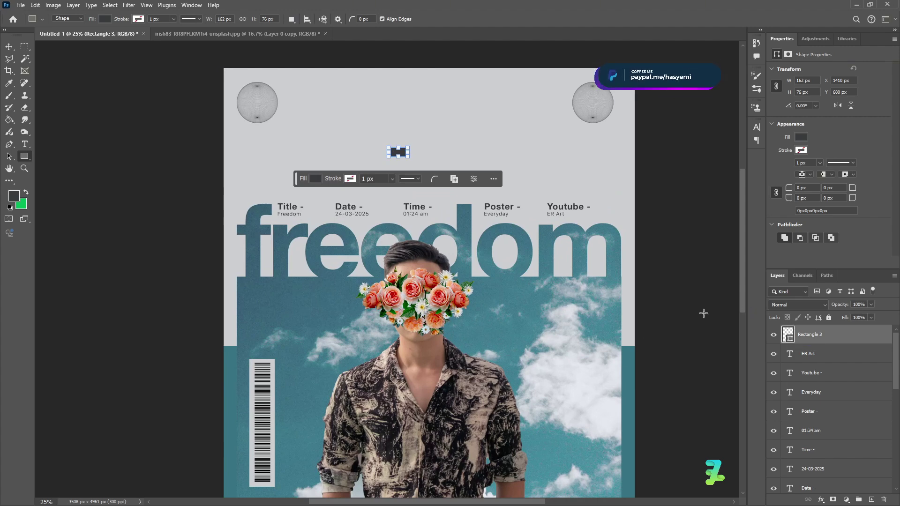
left_click(801, 137)
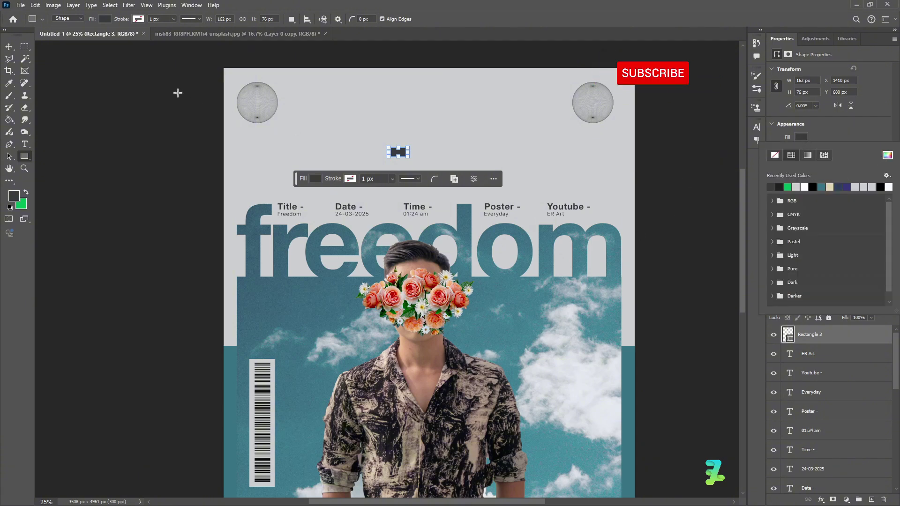
left_click(8, 48)
key("ctrl+j")
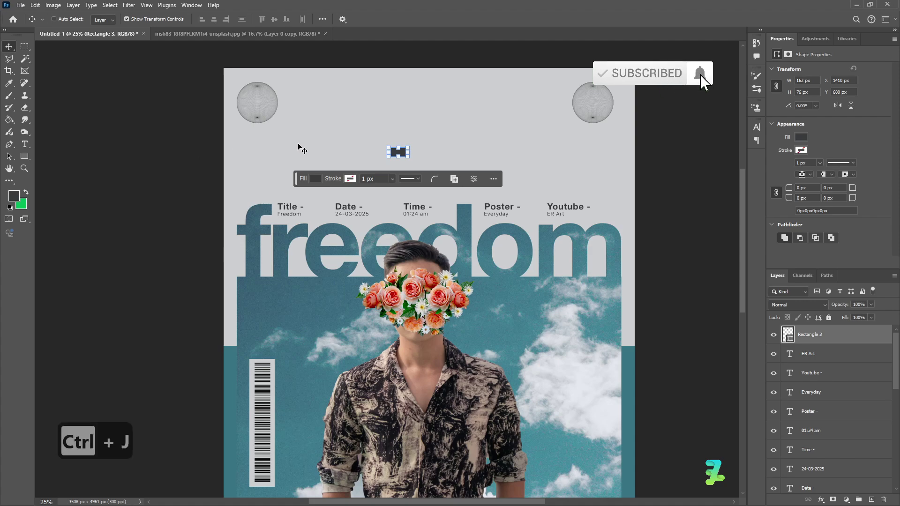
key("ctrl+equal")
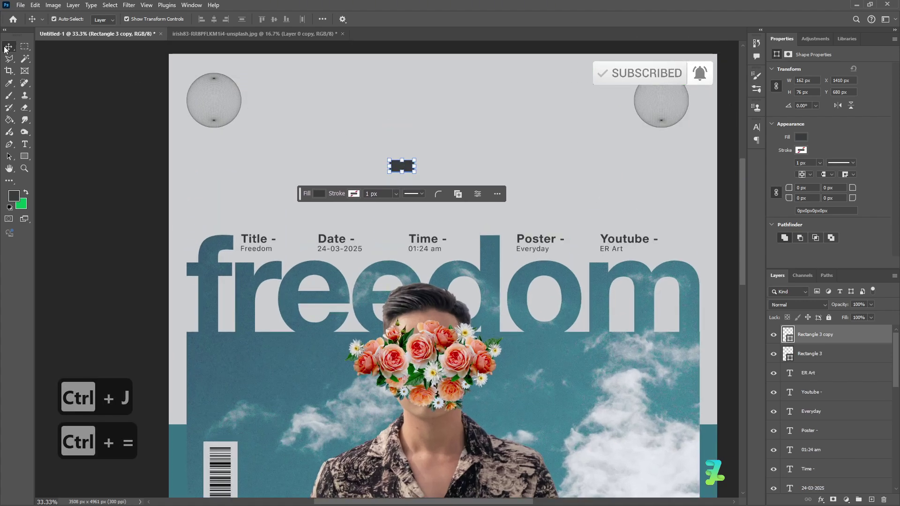
left_click_drag(400, 167, 377, 174)
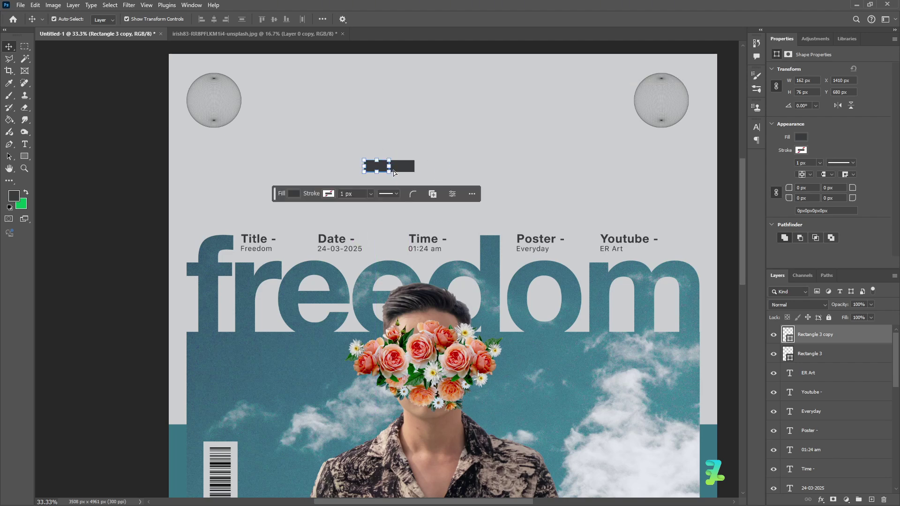
Step: Set the fill of the left rectangle copy to #08090d and deselect it
left_click(800, 139)
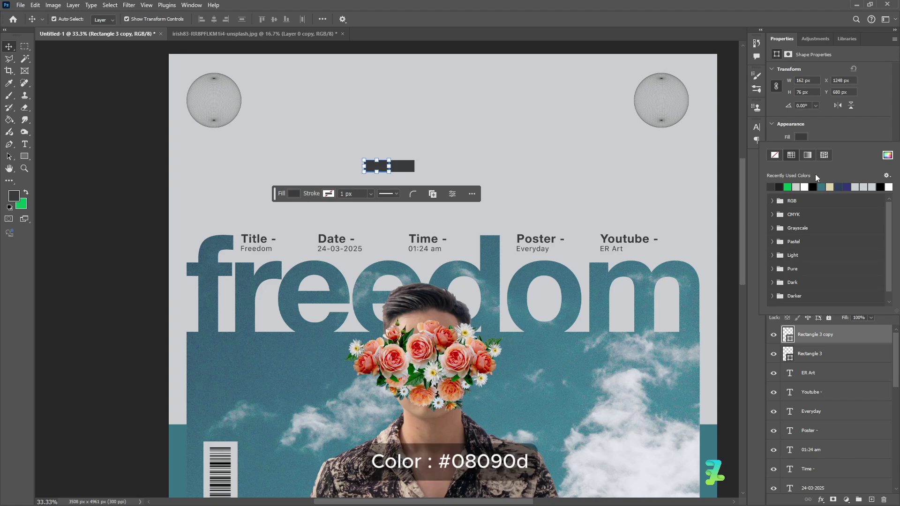
left_click(888, 156)
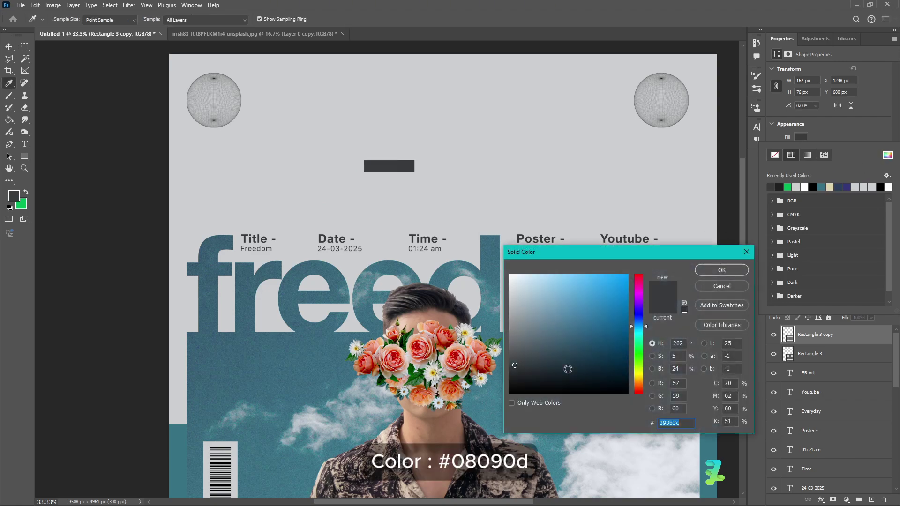
left_click(471, 443)
left_click(716, 272)
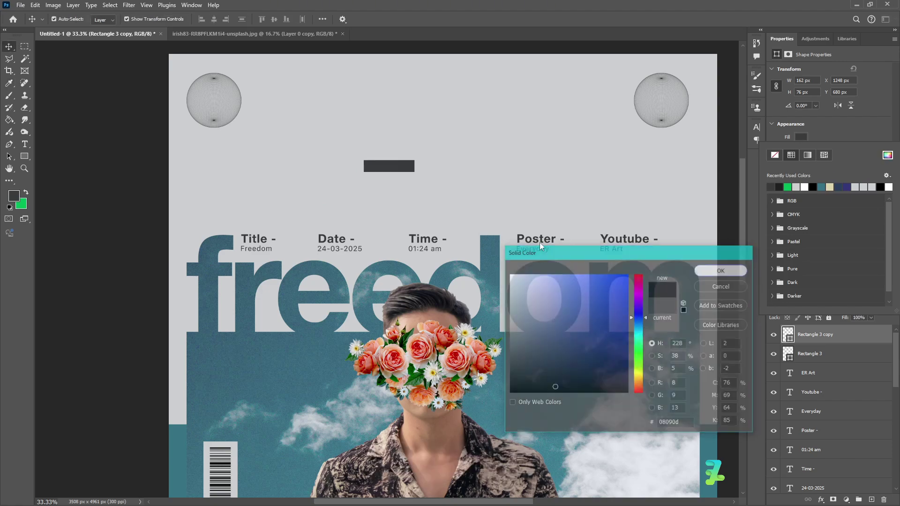
left_click(7, 45)
left_click(85, 105)
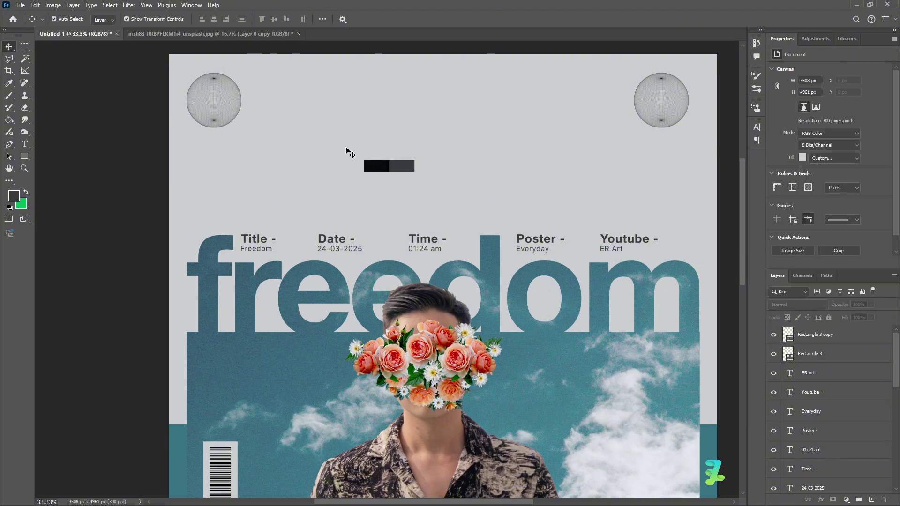
Step: Duplicate the dark grey rectangle and place the copy flush against its right edge at X 1572 px, Y 680 px
left_click(795, 354)
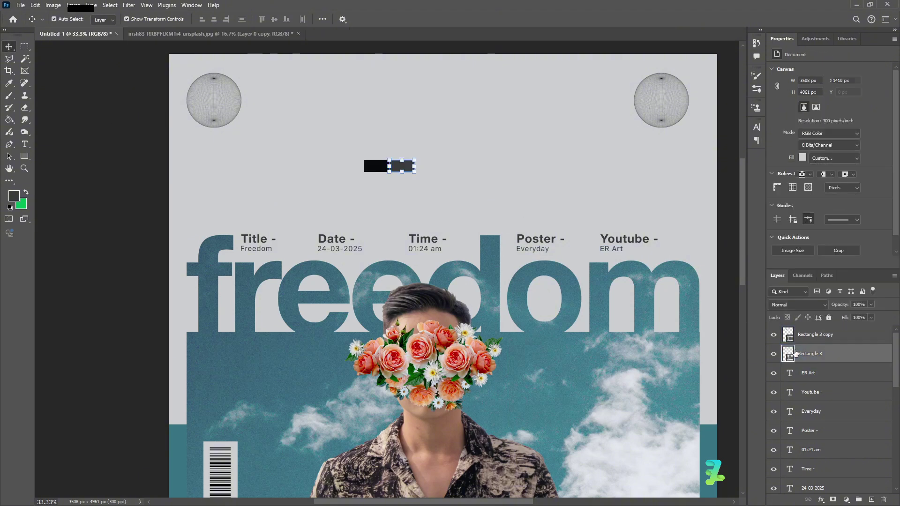
key("ctrl+j")
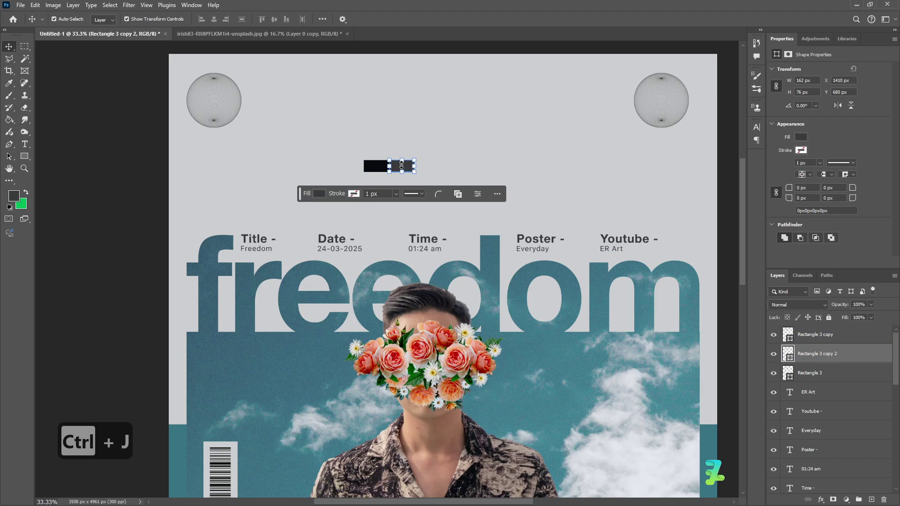
left_click_drag(398, 169, 422, 170)
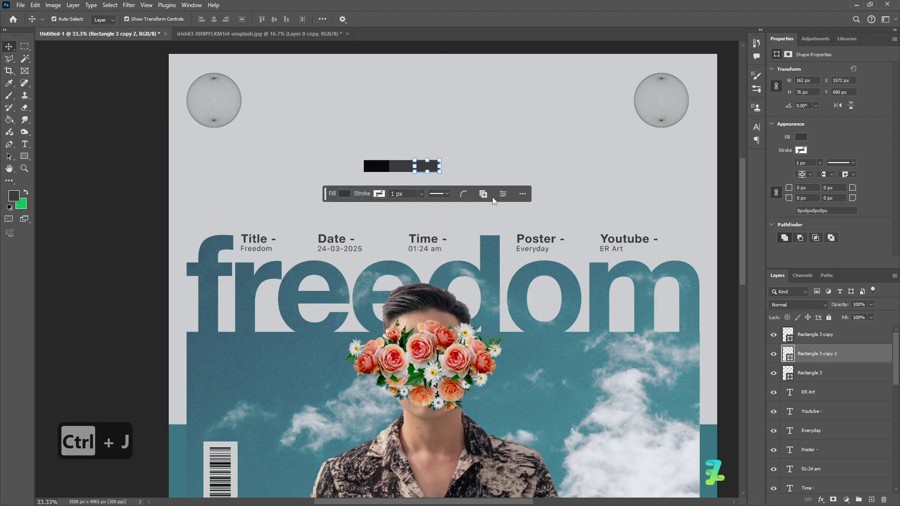
Step: Set the third swatch's fill to #aa9a91, sampled from the man's shirt, and deselect it
left_click(801, 138)
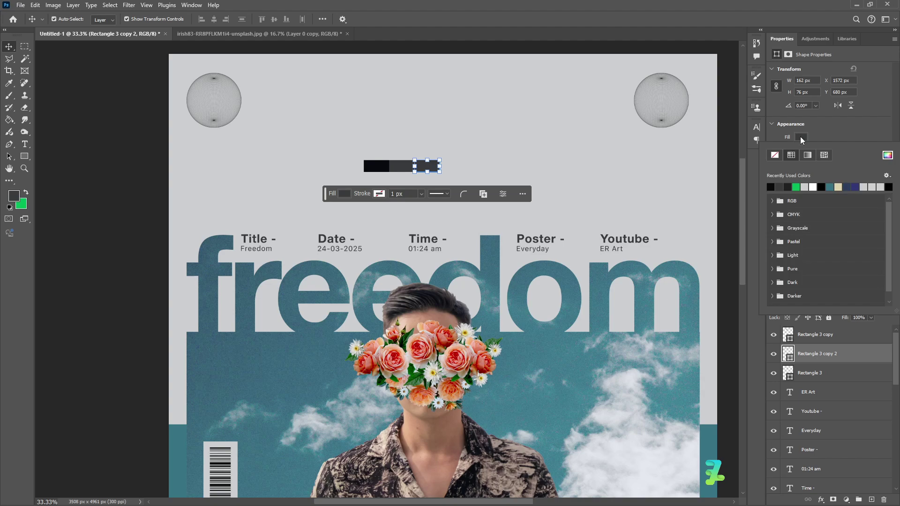
left_click(888, 155)
left_click(526, 445)
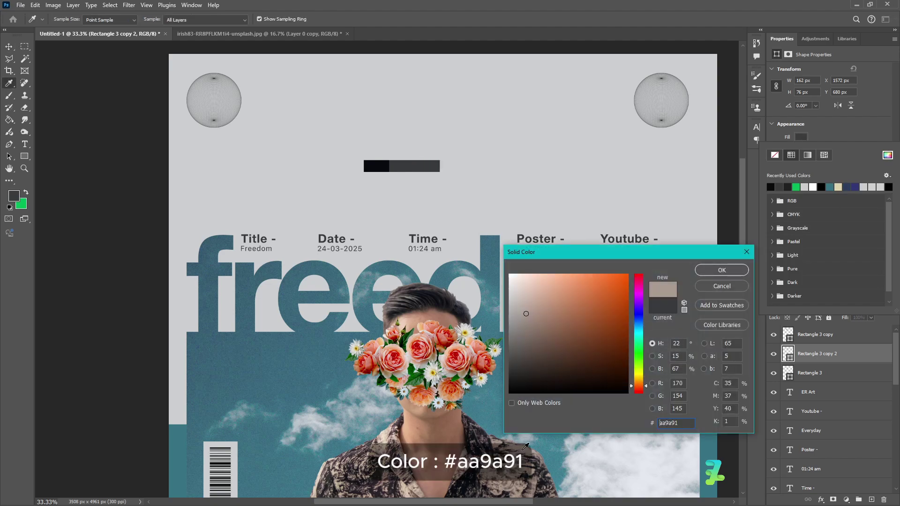
left_click(721, 271)
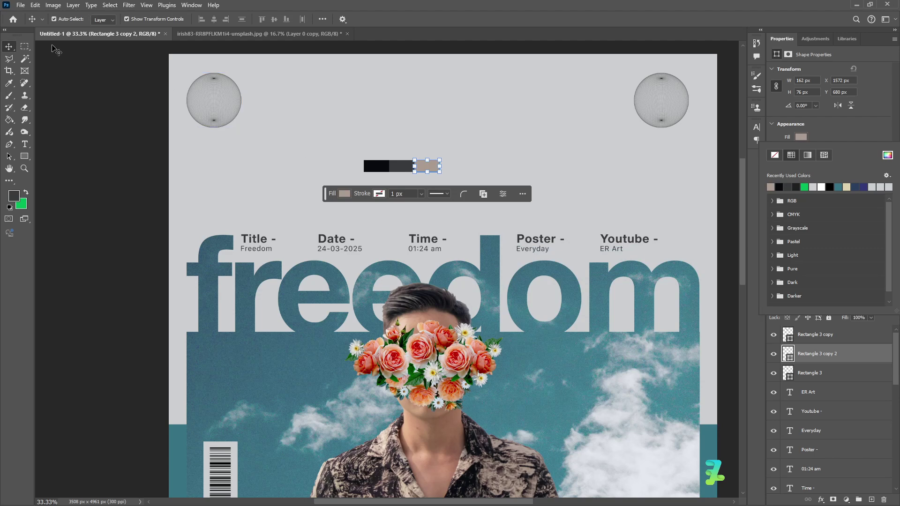
left_click(37, 118)
Step: Duplicate the beige swatch and place the copy flush against its right edge at X 1734 px, Y 680 px
scroll(215, 228, "down", 4)
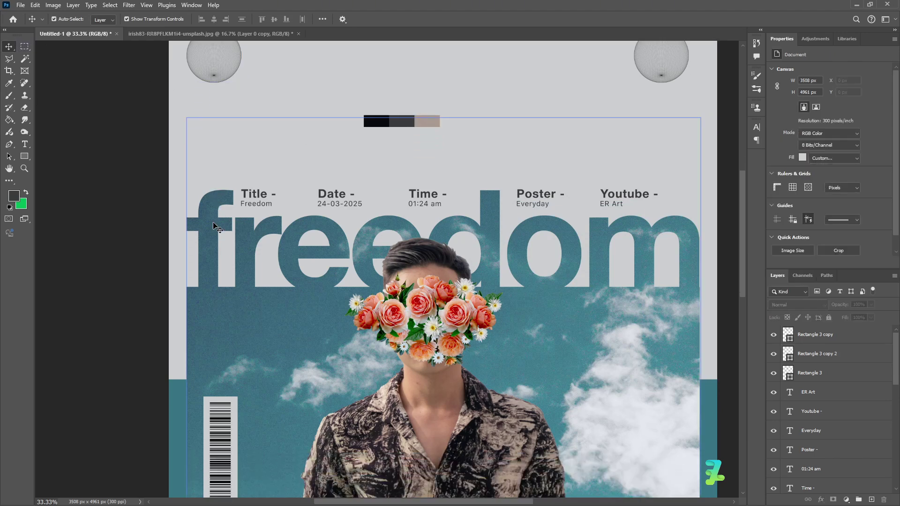
scroll(215, 228, "up", 3)
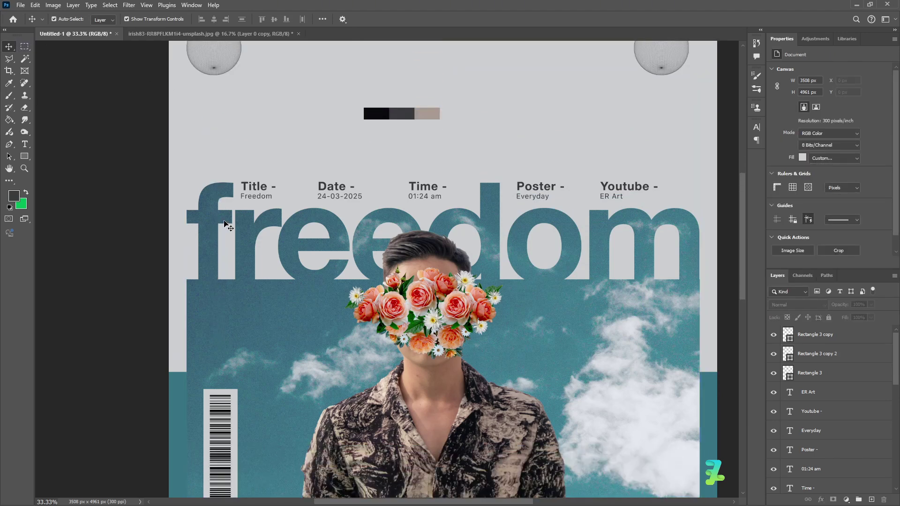
left_click(431, 142)
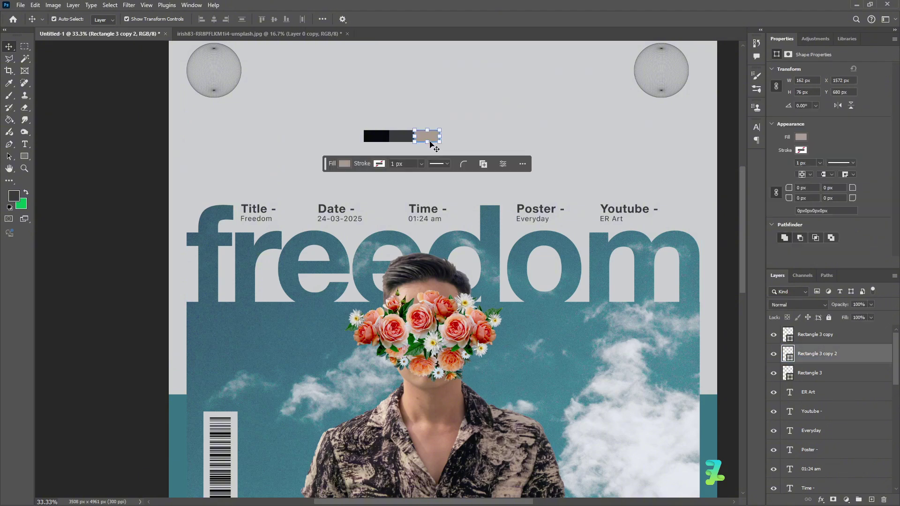
key("ctrl+j")
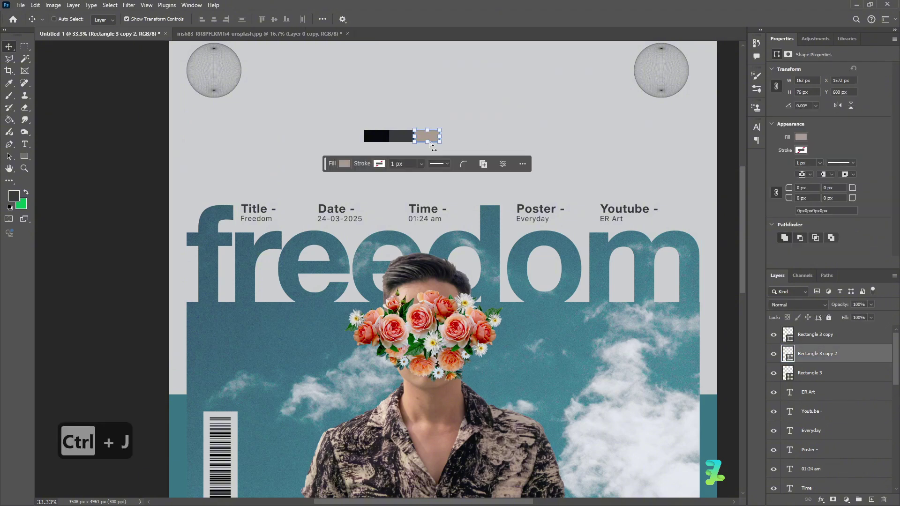
left_click_drag(430, 141, 456, 140)
Step: Set the fourth swatch's fill to #e3e8ee and deselect it
left_click(802, 137)
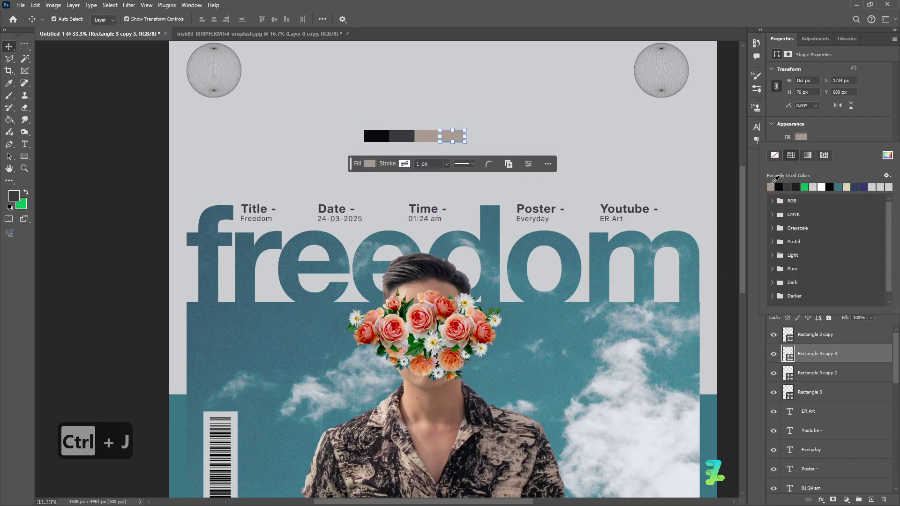
left_click(894, 156)
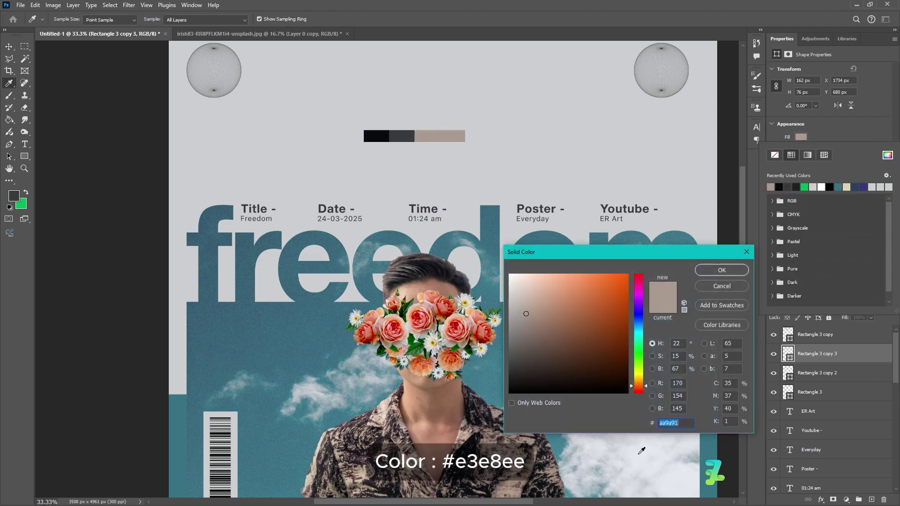
type("e3e8ee")
left_click(705, 269)
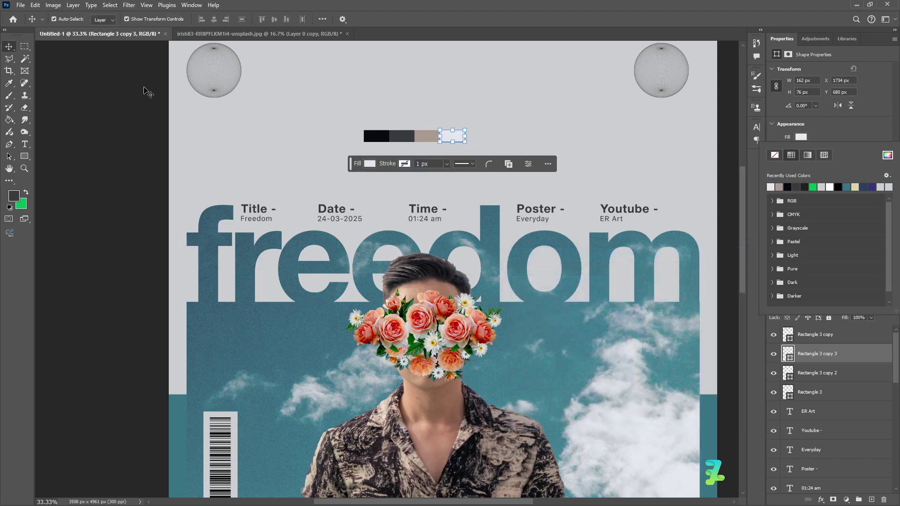
left_click(8, 46)
left_click(80, 141)
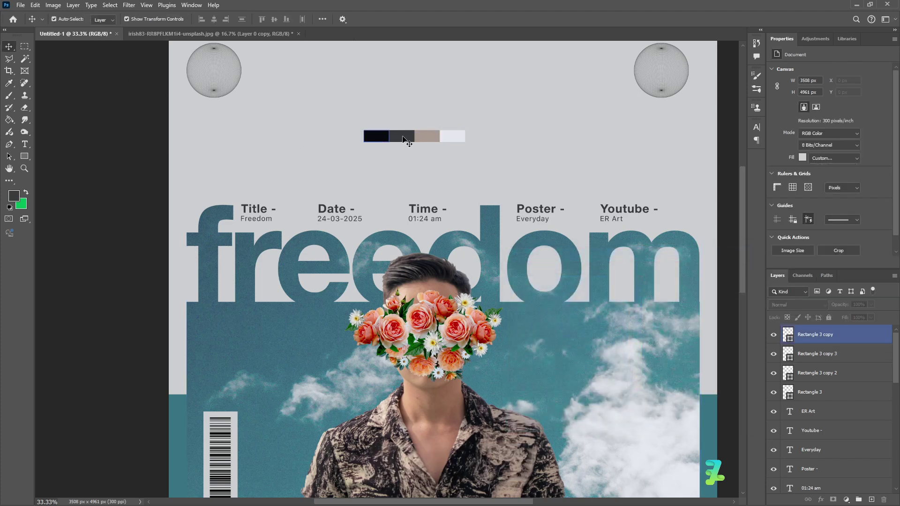
Step: Duplicate the pale #e3e8ee swatch and place the copy flush against its right edge at X 1896 px, Y 680 px
left_click(451, 138)
key("ctrl+j")
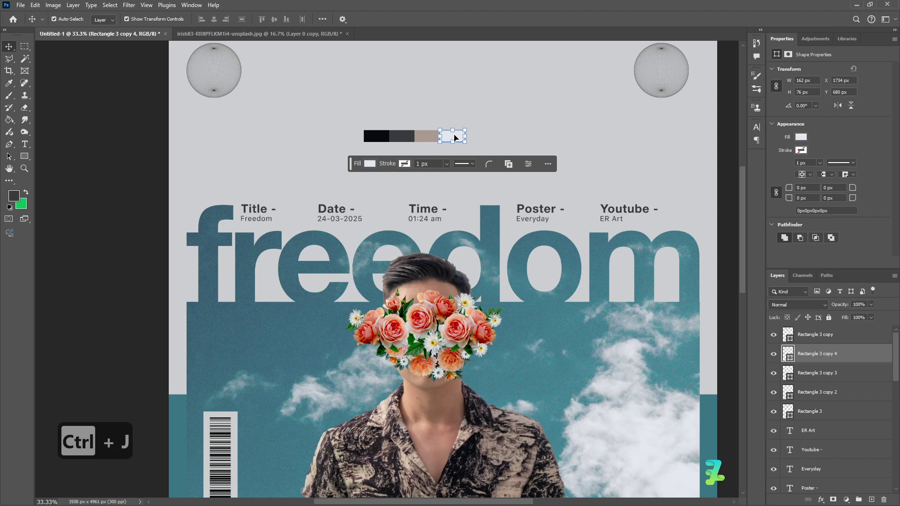
left_click_drag(455, 138, 479, 138)
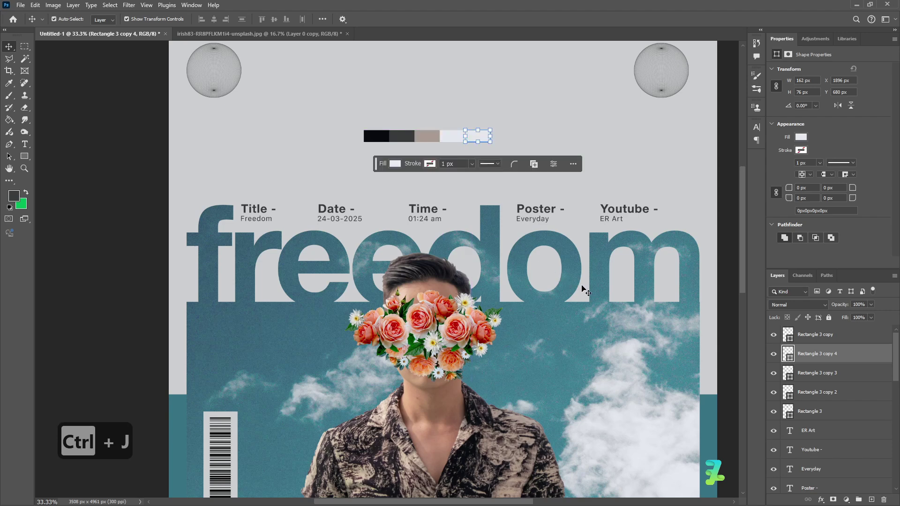
Step: Set the fifth swatch's fill to #2f556a, sampled from the blue sky area, and deselect it
left_click(802, 137)
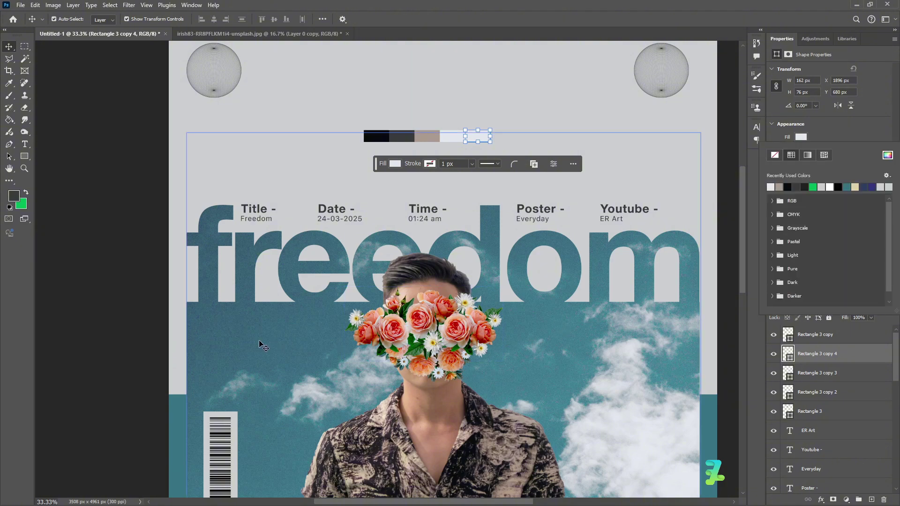
left_click(887, 155)
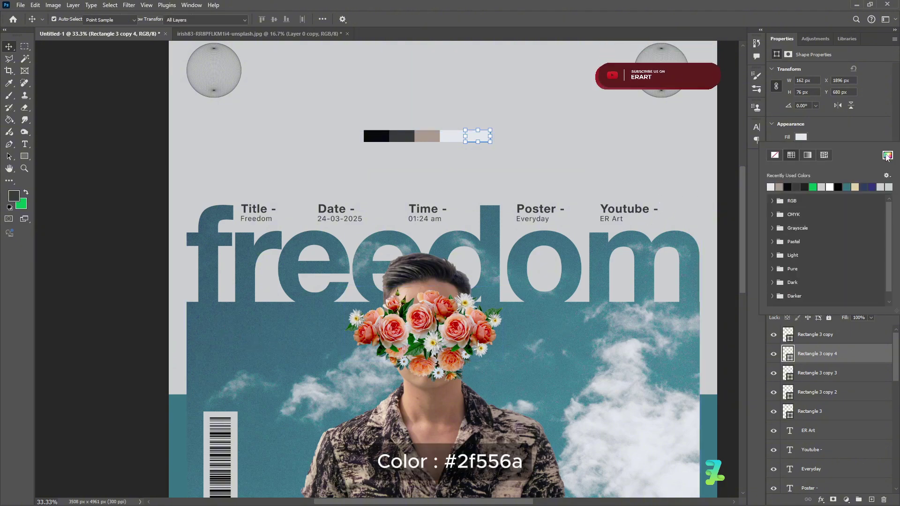
left_click(197, 308)
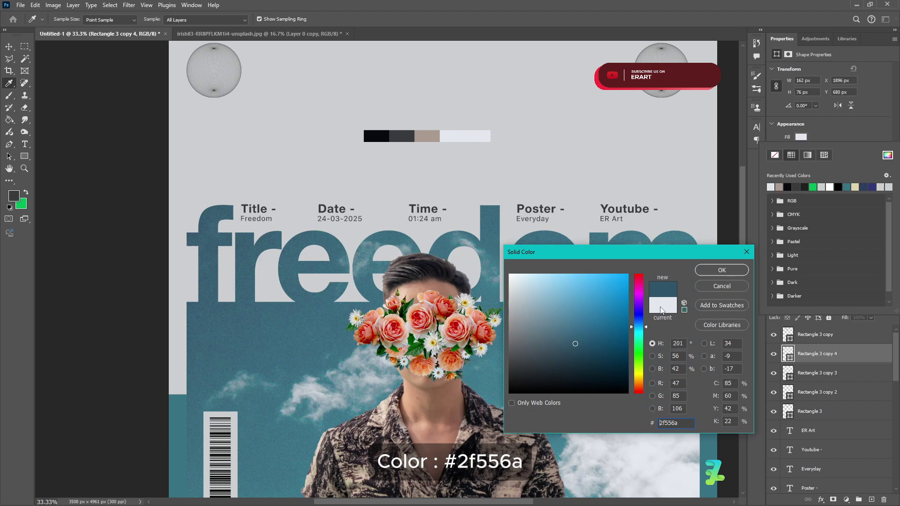
left_click(710, 271)
left_click(8, 49)
left_click(47, 84)
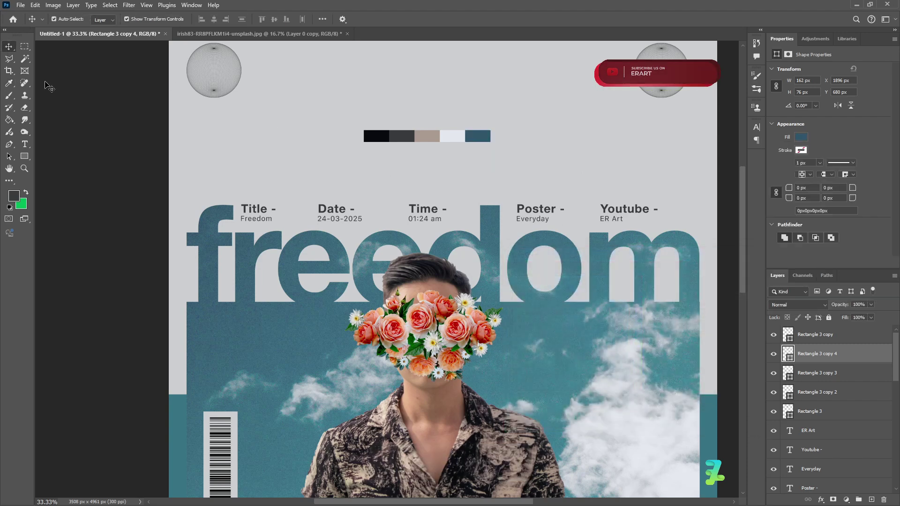
Step: Duplicate the dark blue swatch and place the copy flush against its right edge at X 2058 px, Y 680 px
left_click(470, 136)
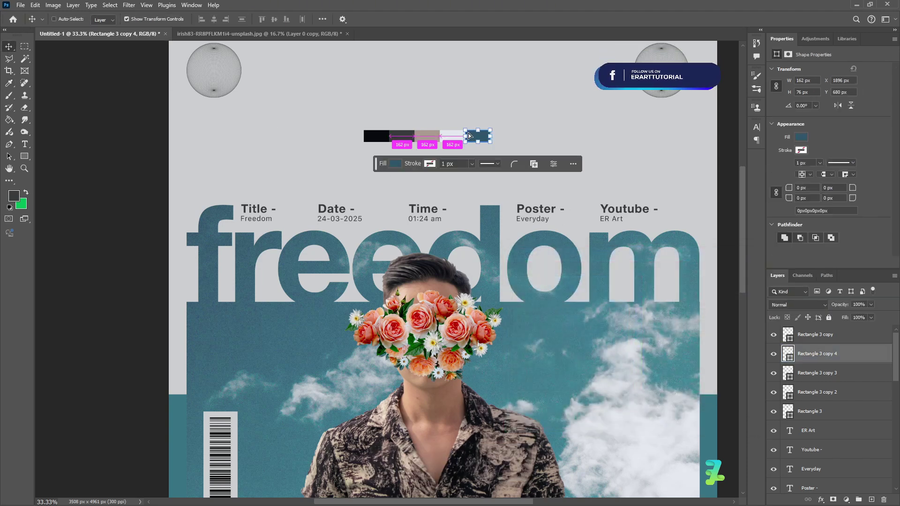
key("ctrl+j")
left_click_drag(470, 136, 511, 144)
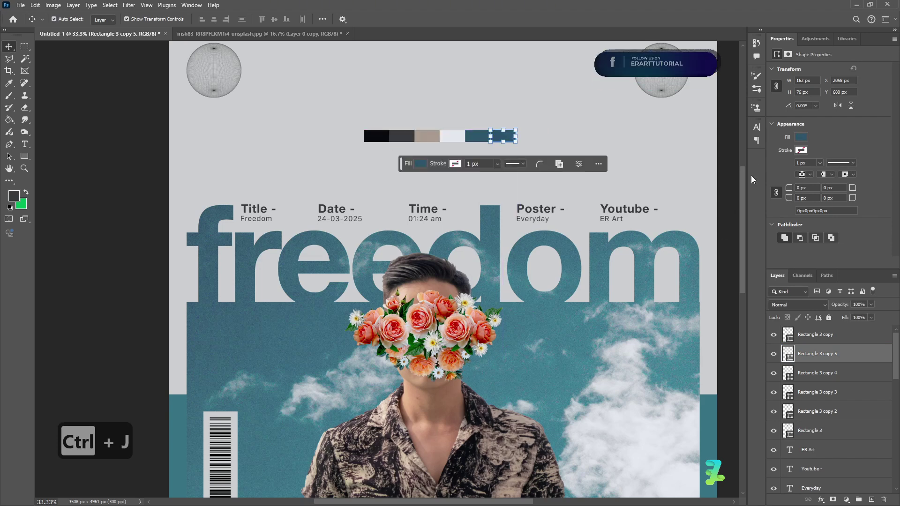
Step: Set the sixth swatch's fill to #387383, sampled from the teal poster background, and deselect it
left_click(801, 137)
left_click(887, 156)
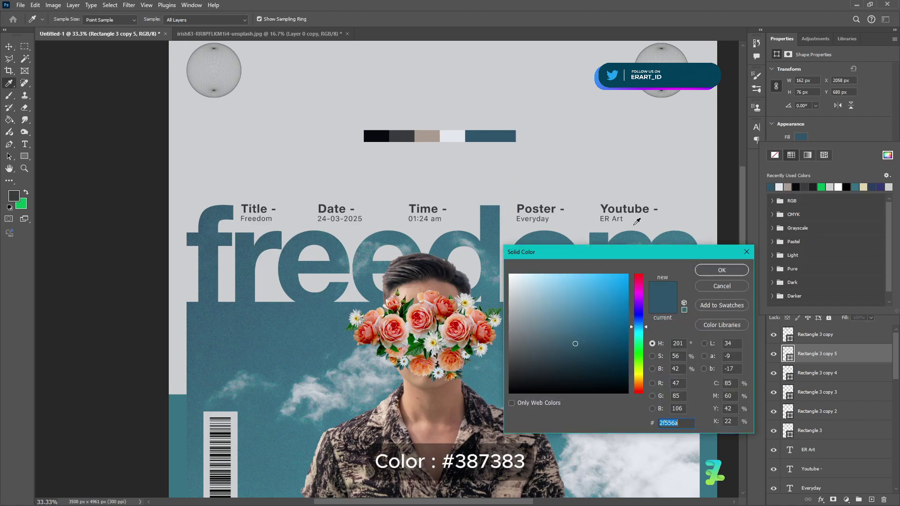
left_click(180, 404)
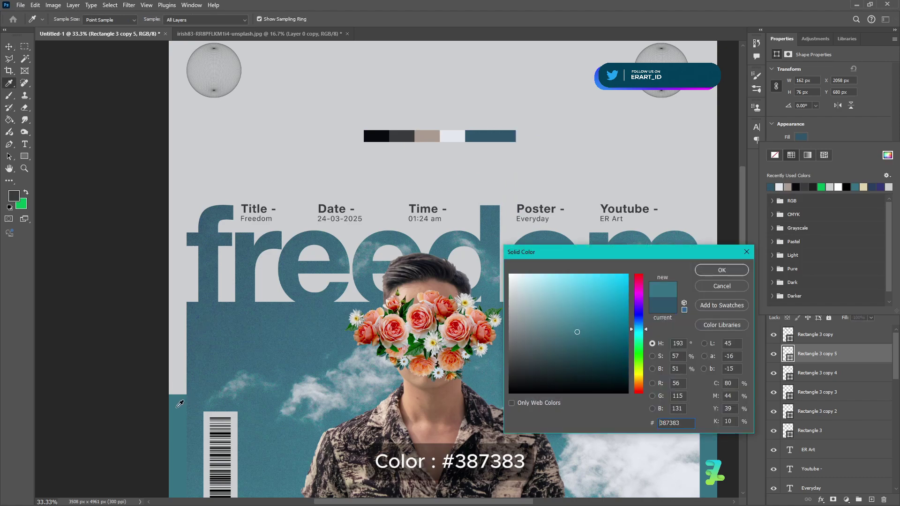
left_click(721, 272)
left_click(721, 247)
Step: Select all six swatch rectangle layers and convert them to a single smart object
left_click(816, 334)
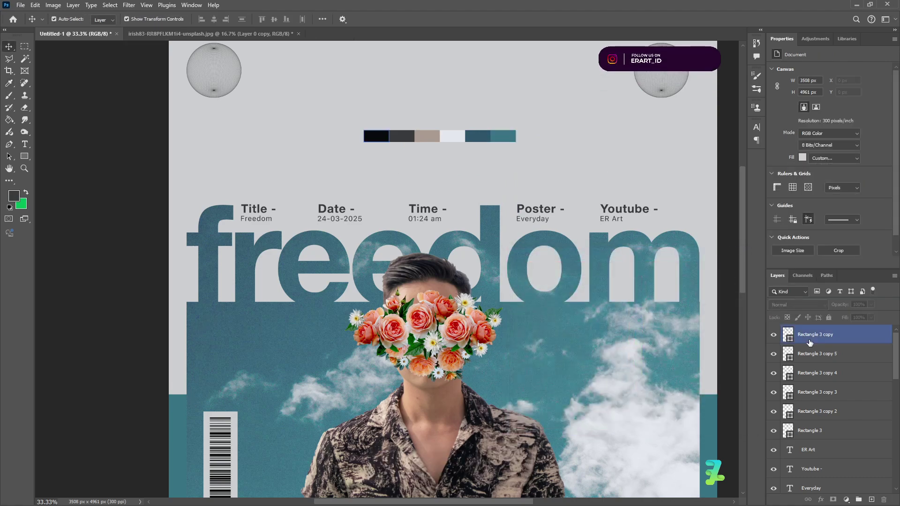
left_click(858, 429, "shift")
right_click(858, 430)
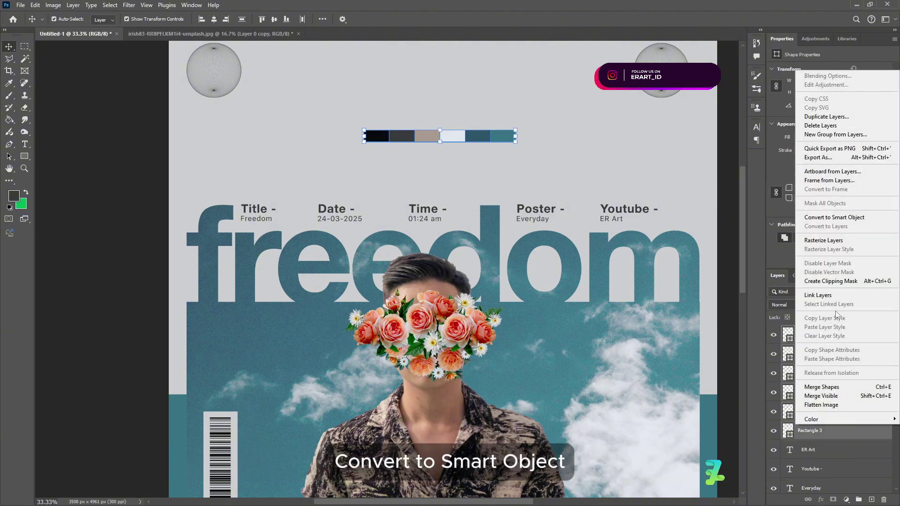
left_click(835, 217)
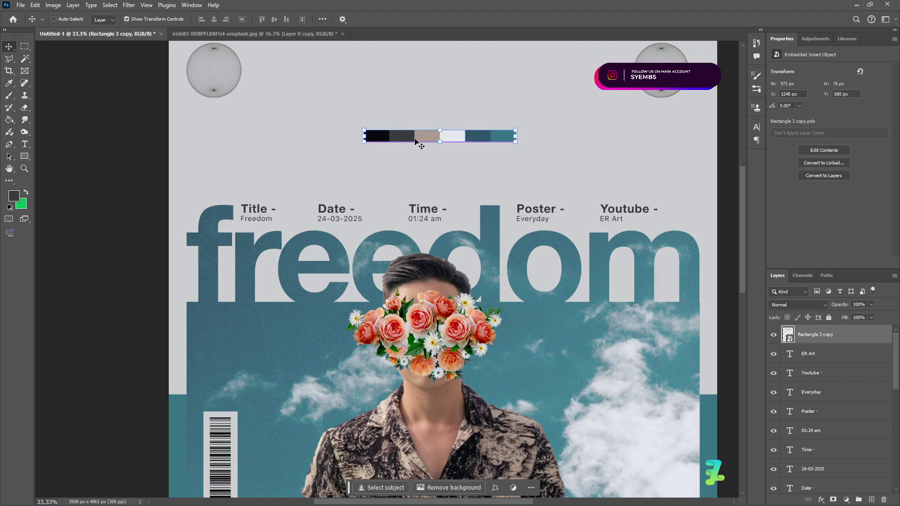
Step: Move the swatch strip just above the headline, aligned with the headline's left edge, and deselect it
key("ctrl+minus")
left_click_drag(446, 171, 315, 202)
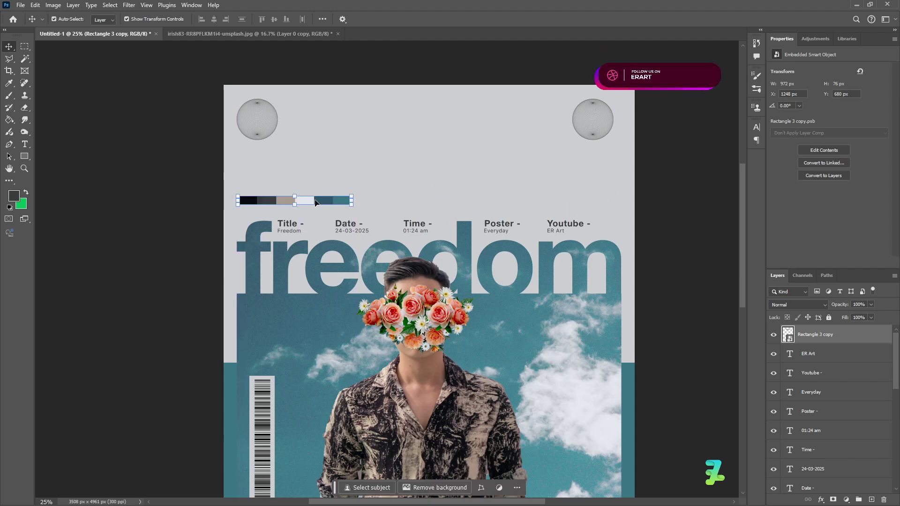
left_click(44, 184)
Step: Add a text line reading "Color Palette" in the empty area above the swatch strip
left_click(27, 146)
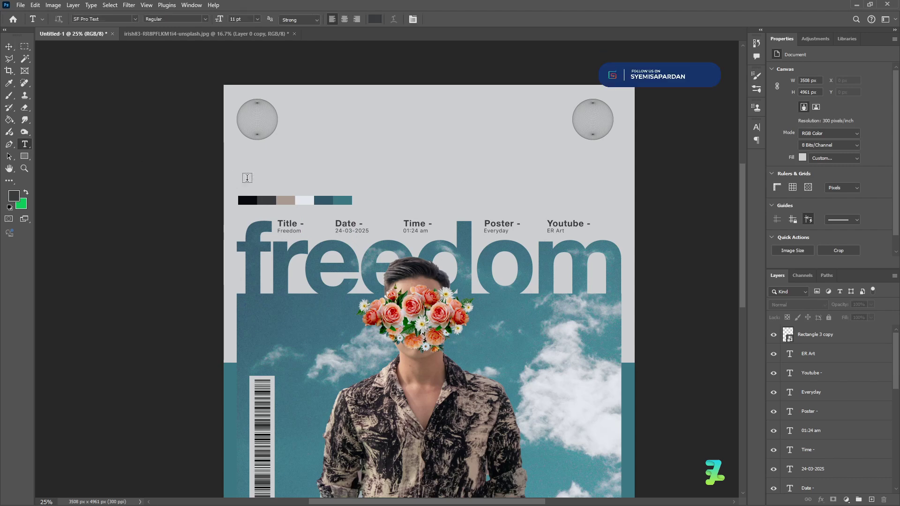
left_click(271, 177)
type("Col")
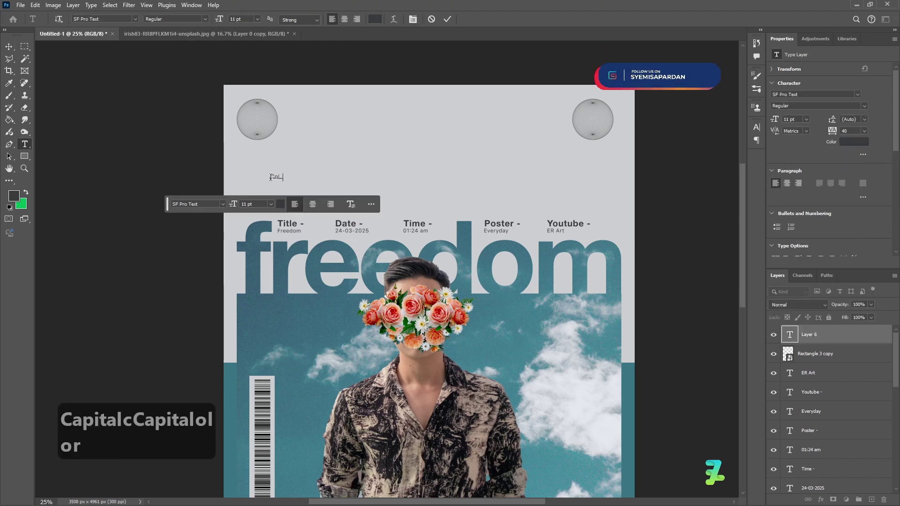
type("or Pal")
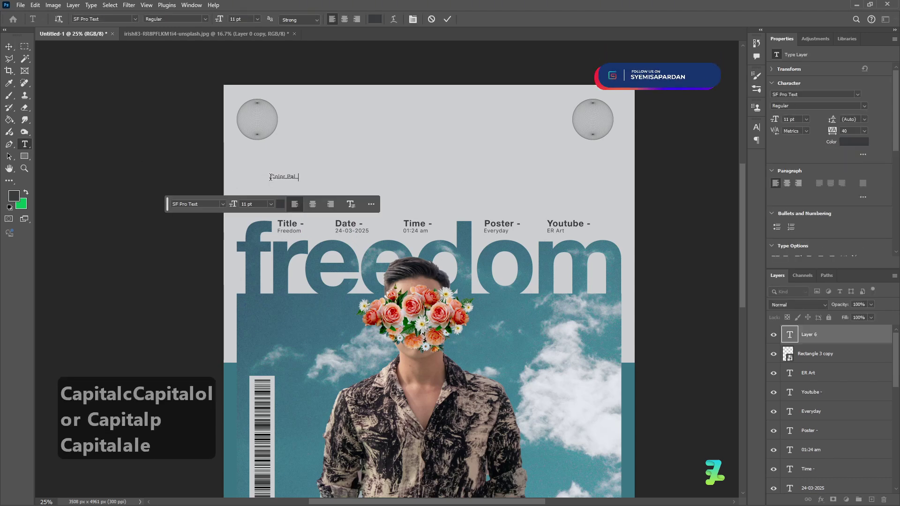
type("ette")
Step: Format the "Color Palette" text as SF Pro Text Bold at 14 pt
key("ctrl+a")
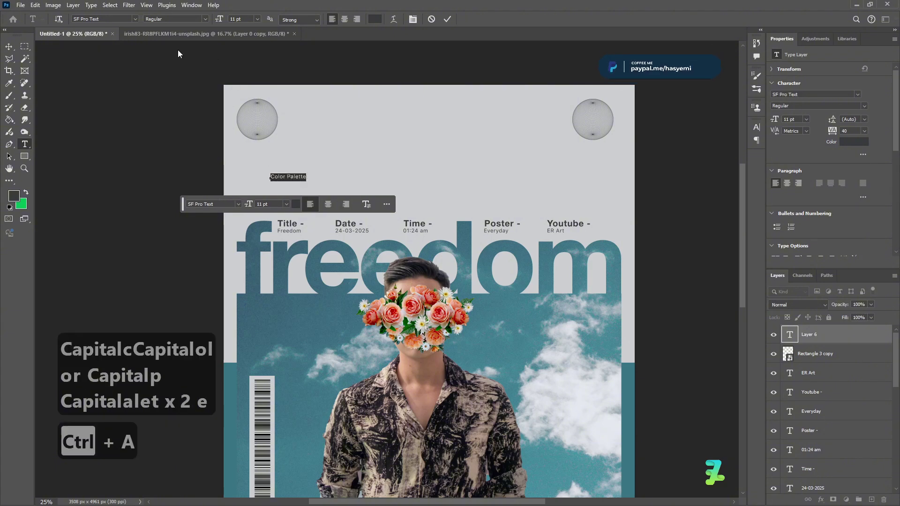
left_click(258, 19)
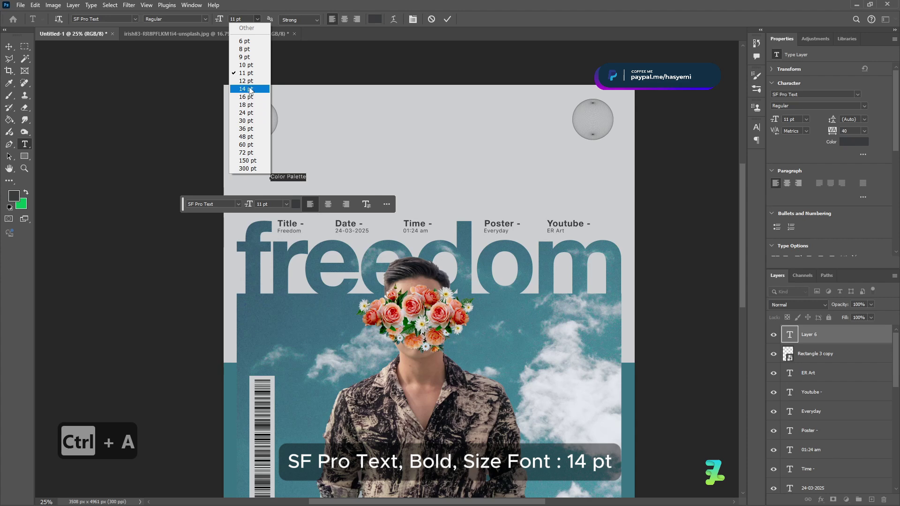
left_click(247, 89)
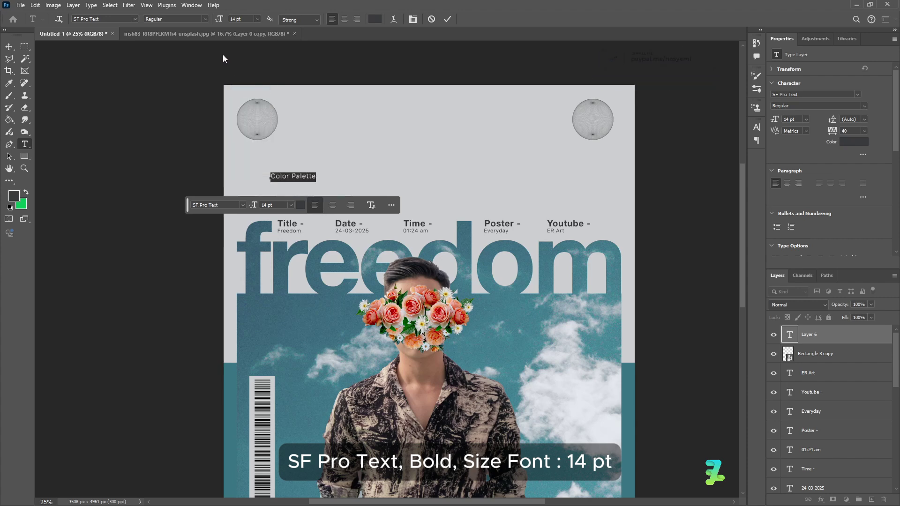
left_click(205, 19)
left_click(181, 147)
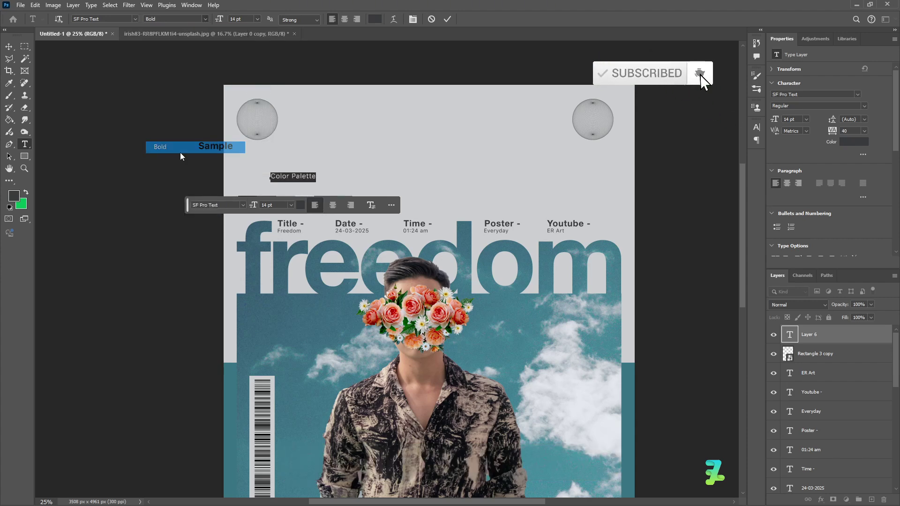
Step: Move the "Color Palette" label directly above the swatches, flush with their left edge, and append " -" to its text
left_click(10, 47)
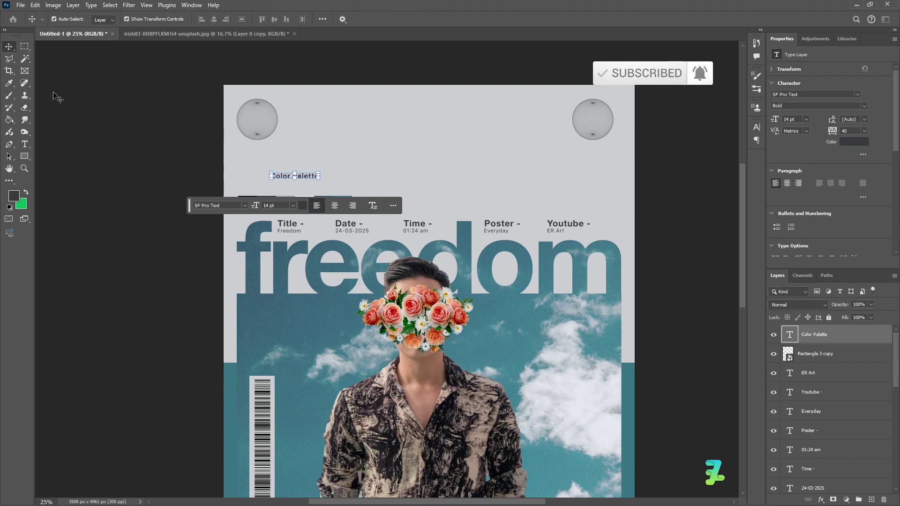
left_click_drag(278, 179, 245, 190)
double_click(288, 193)
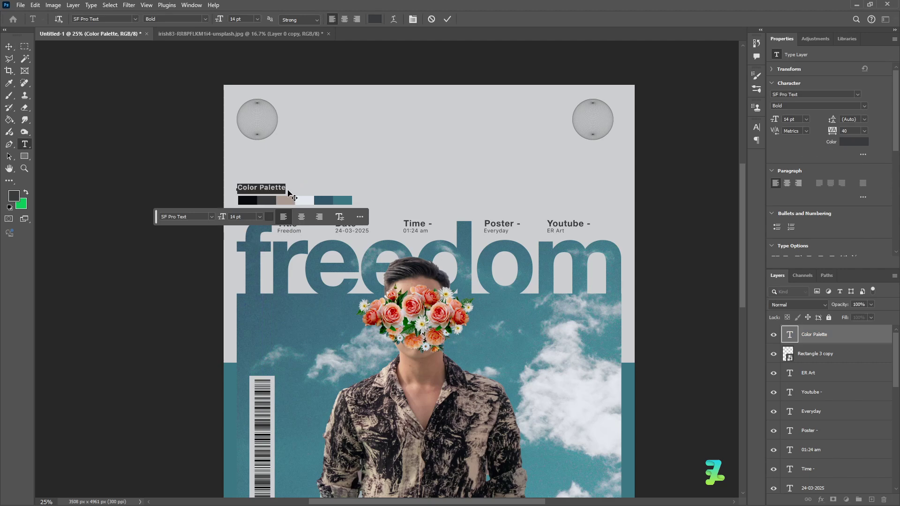
key("Right")
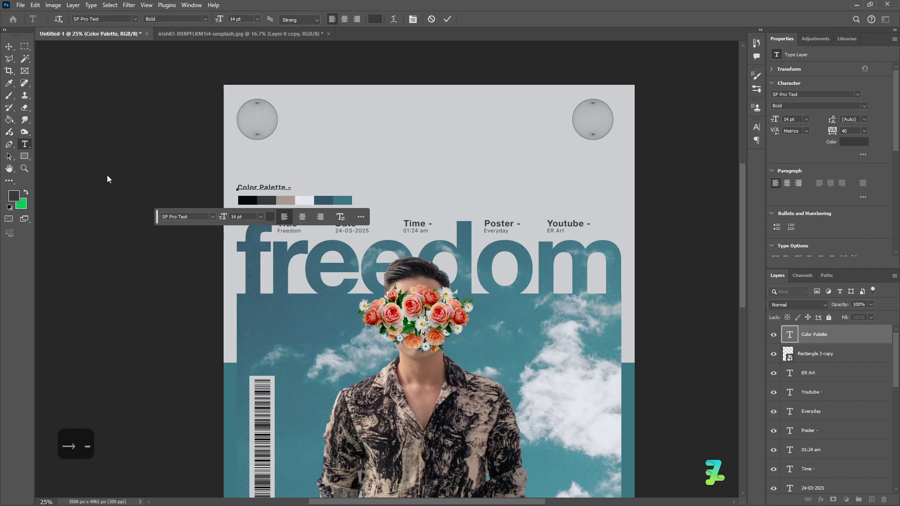
left_click(113, 157)
left_click(113, 157)
scroll(168, 250, "down", 4)
scroll(172, 247, "up", 7)
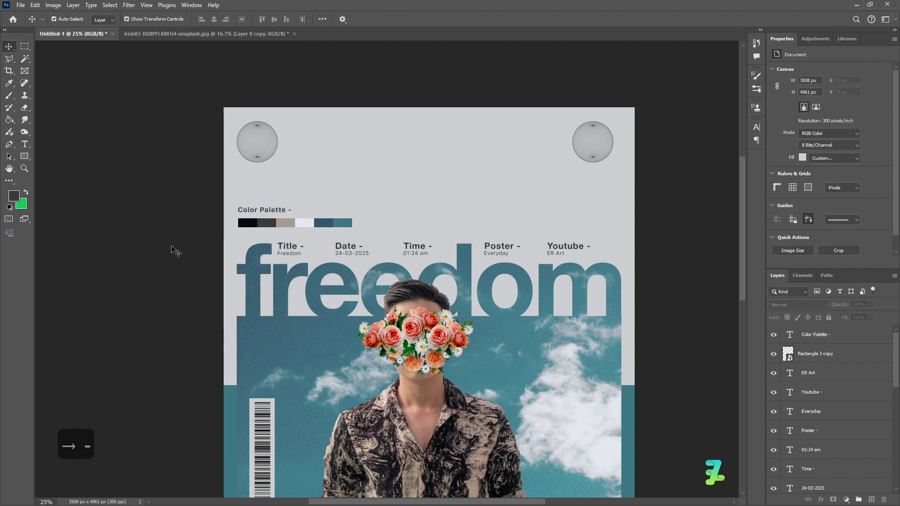
scroll(175, 252, "up", 2)
key("ctrl+minus")
scroll(545, 137, "down", 5)
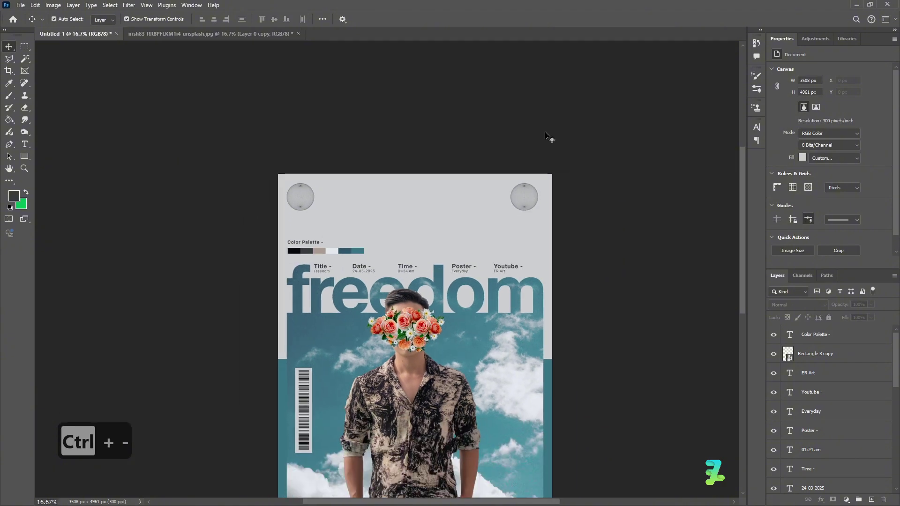